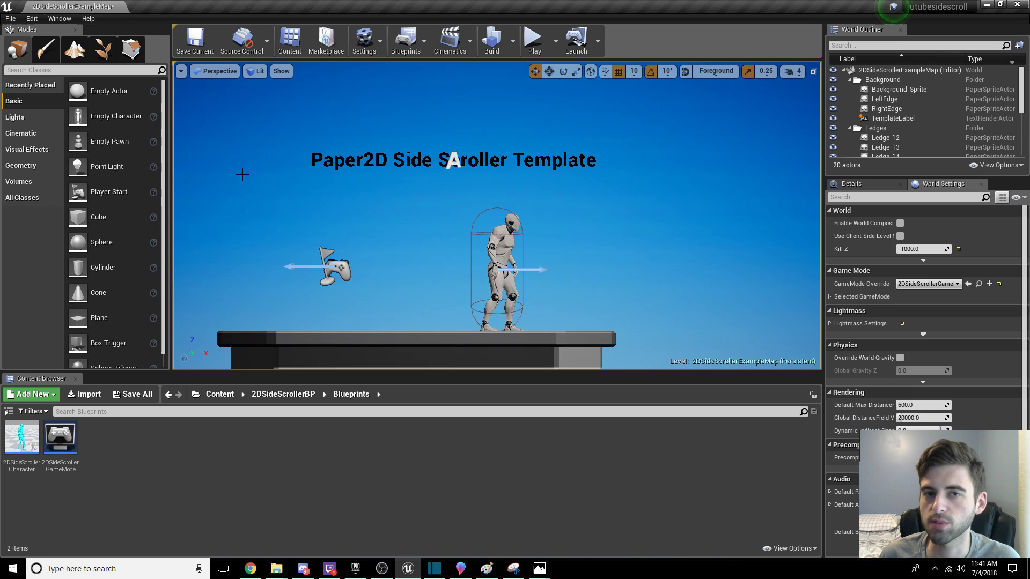
Step: Show the folder tree and create a folder named Character in the root Content folder
click(8, 412)
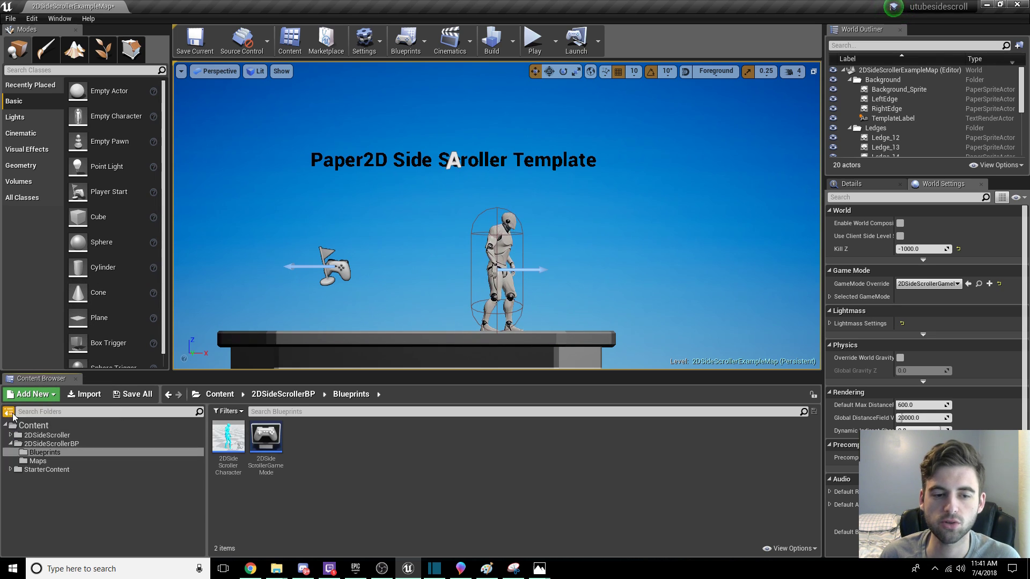
click(54, 425)
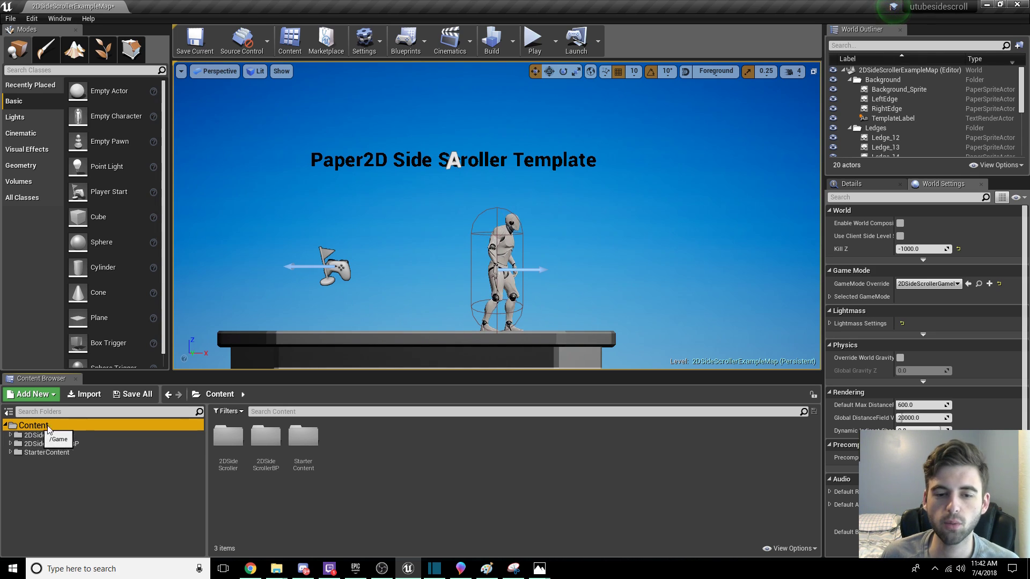
right_click(359, 456)
click(398, 130)
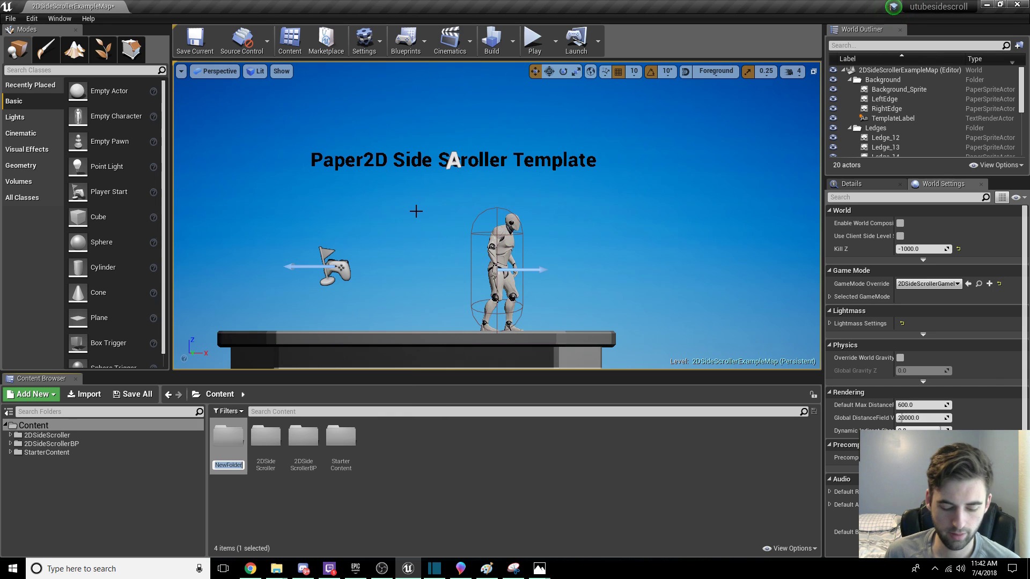
text(Character)
key(Return)
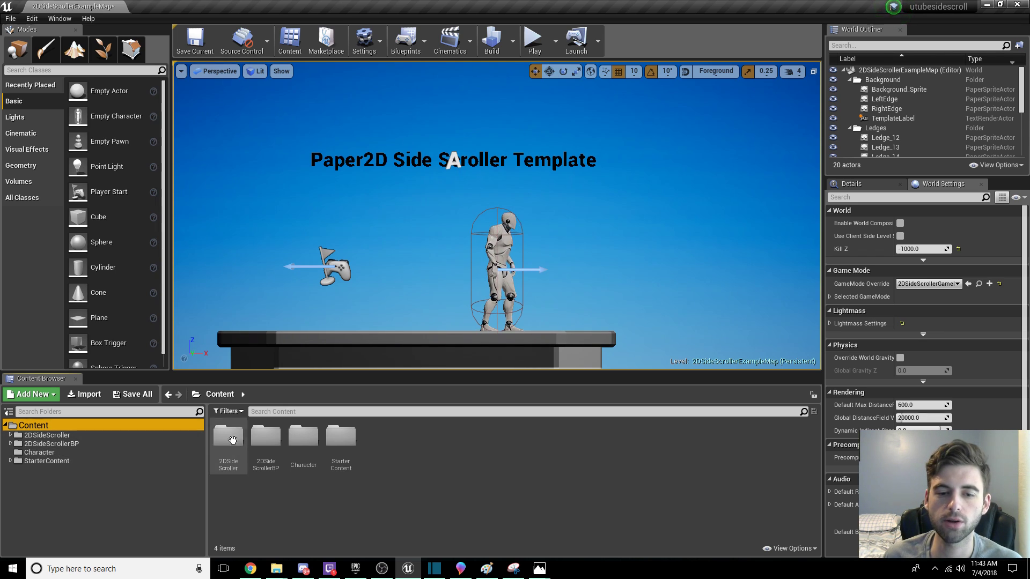
Step: Move the 2DSideScrollerCharacter blueprint from 2DSideScrollerBP/Blueprints into the Character folder and save the current level
double_click(262, 440)
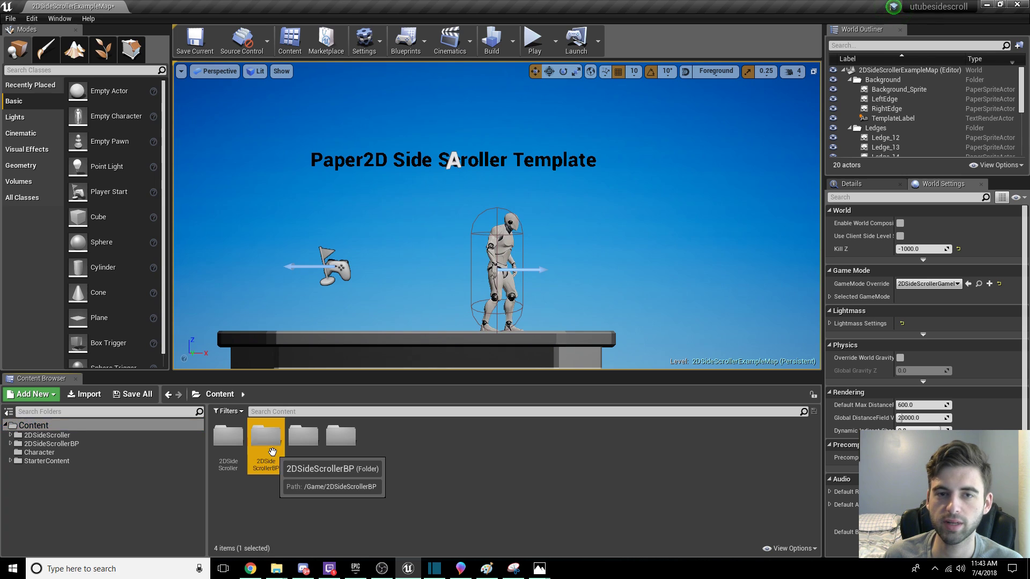
double_click(228, 437)
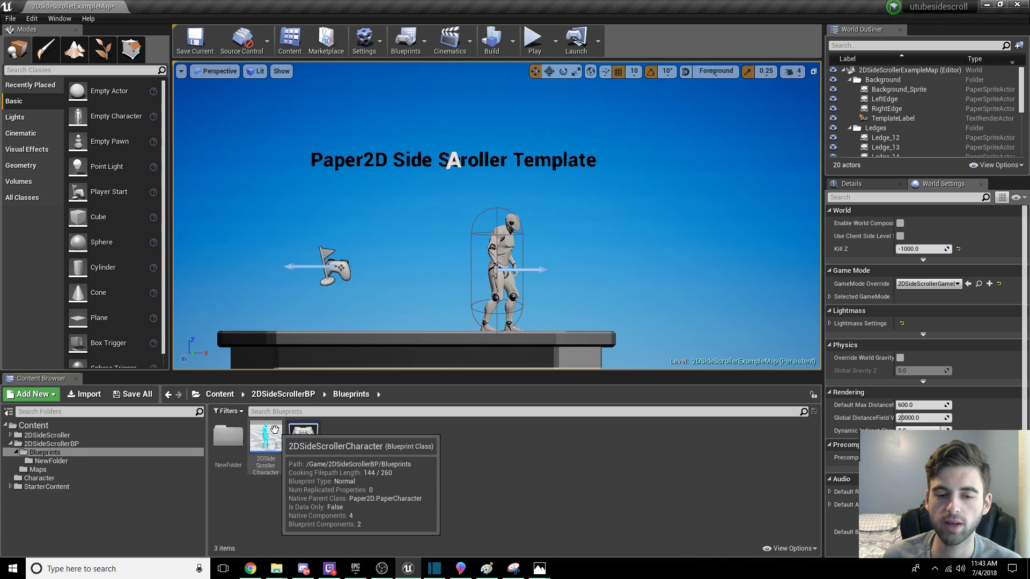
drag(268, 446, 76, 481)
click(112, 508)
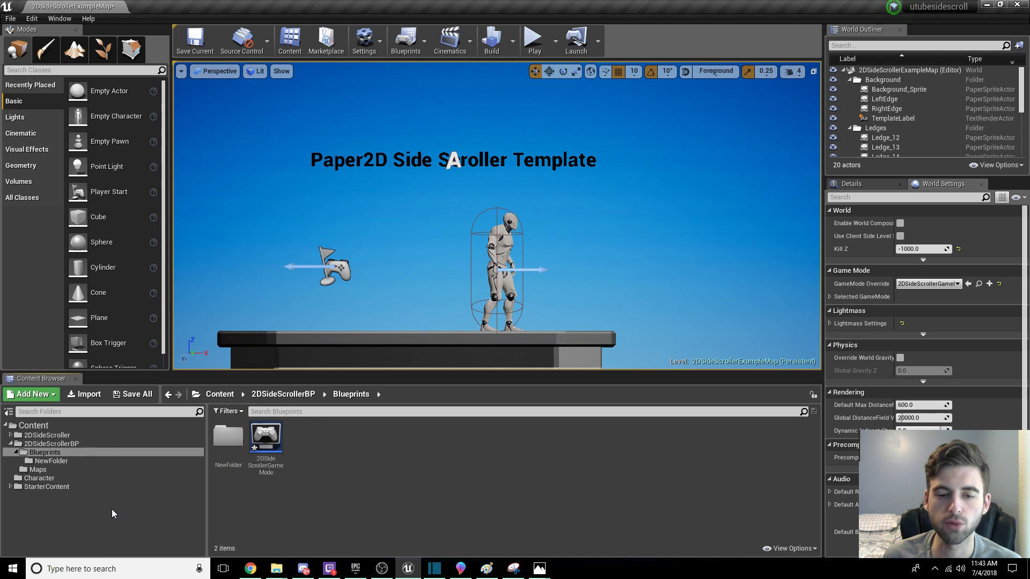
click(72, 475)
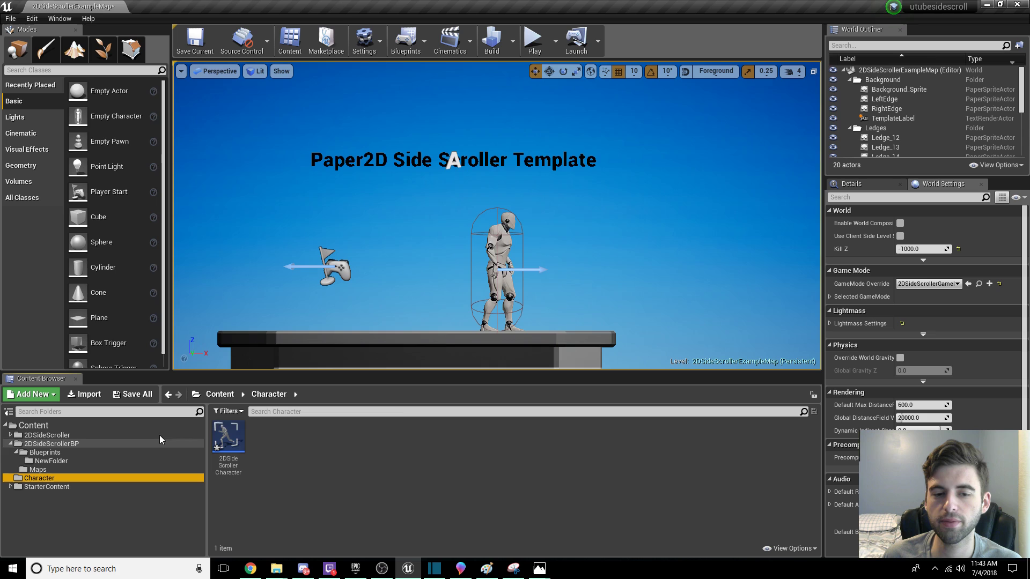
click(231, 446)
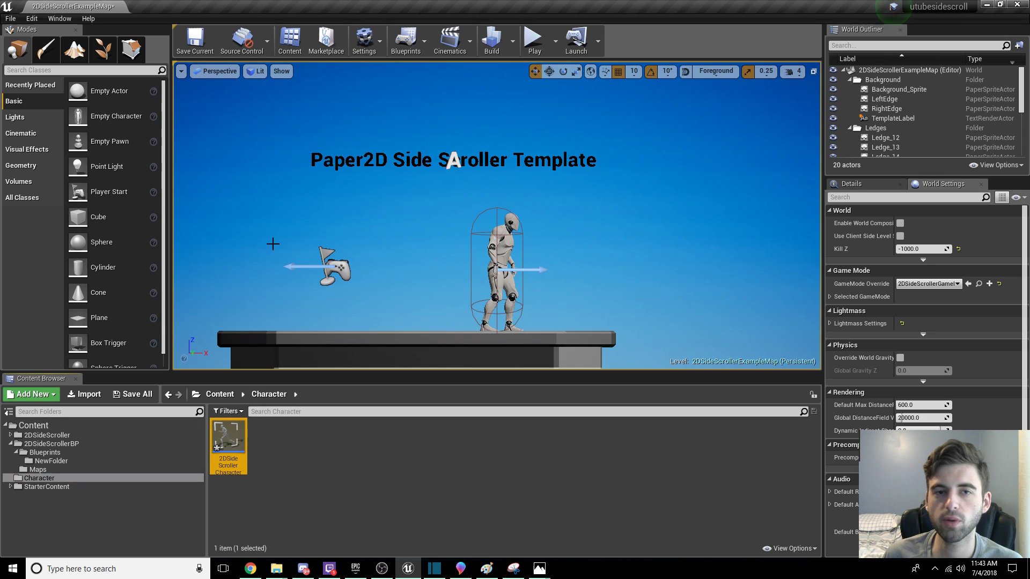
click(196, 46)
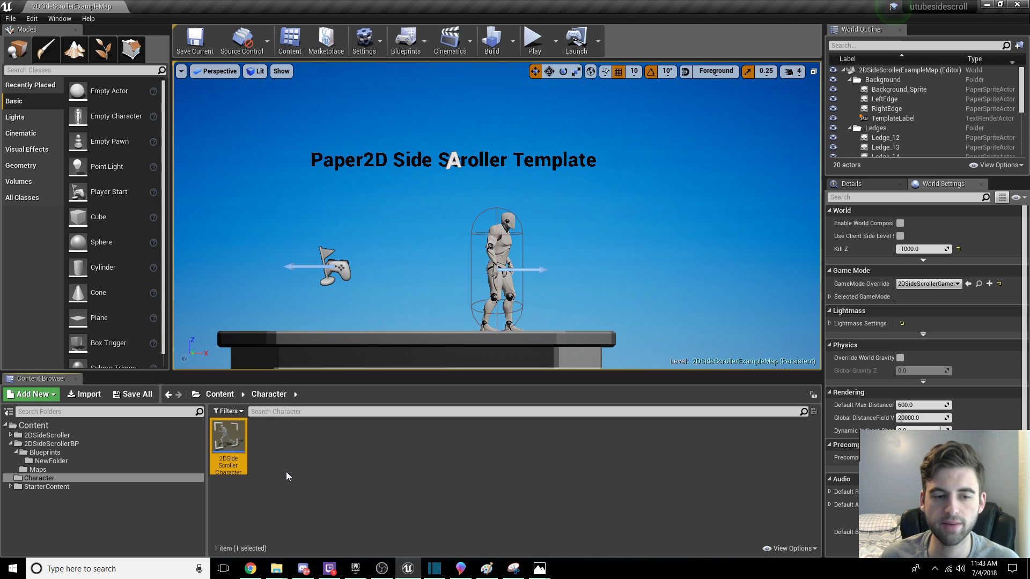
Step: Create a folder named Animations inside the Character folder
click(307, 458)
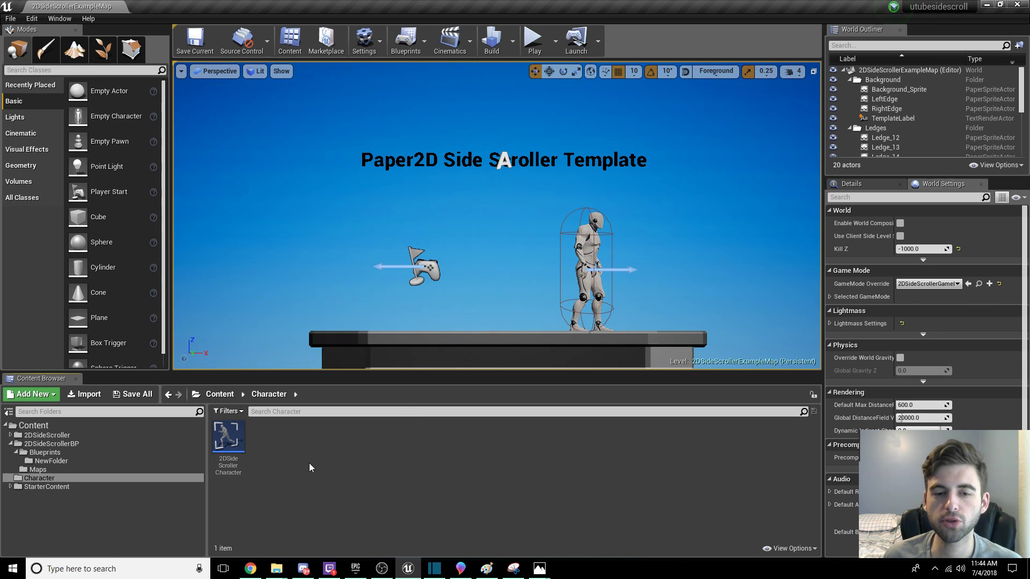
right_click(283, 451)
click(326, 132)
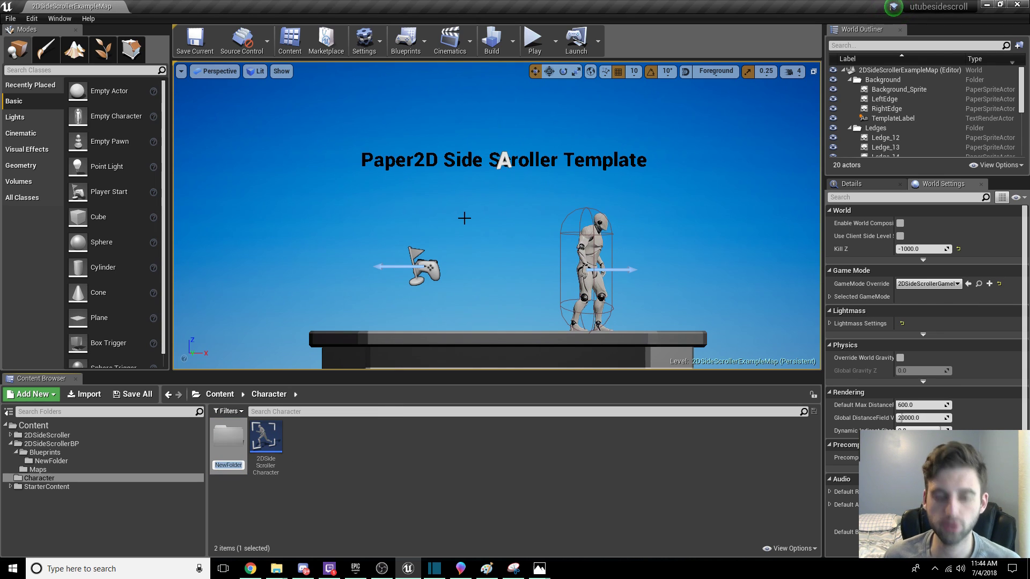
text(Animations)
key(Return)
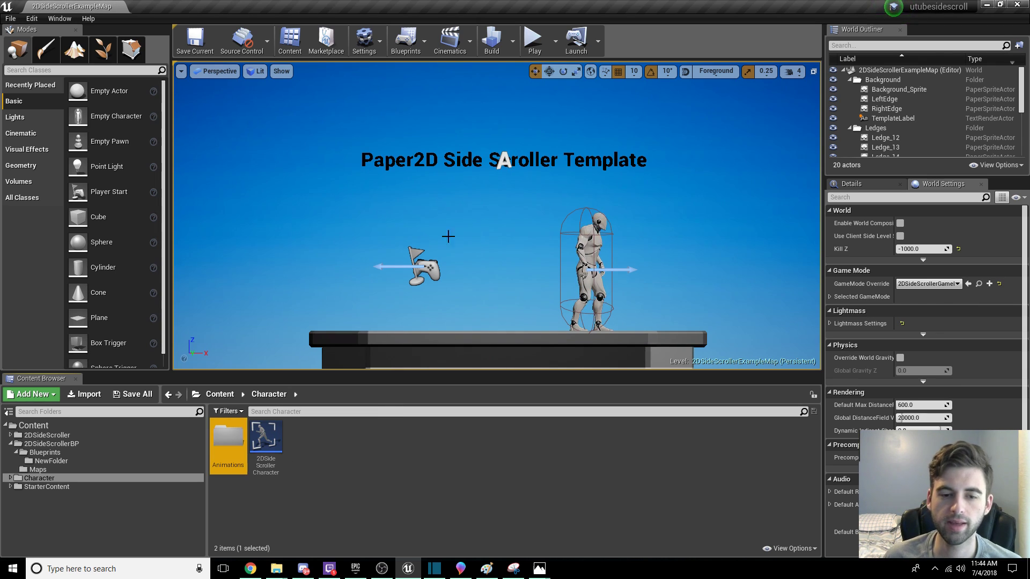
Step: Open the Animations folder and create a subfolder named Sprites in it
double_click(236, 448)
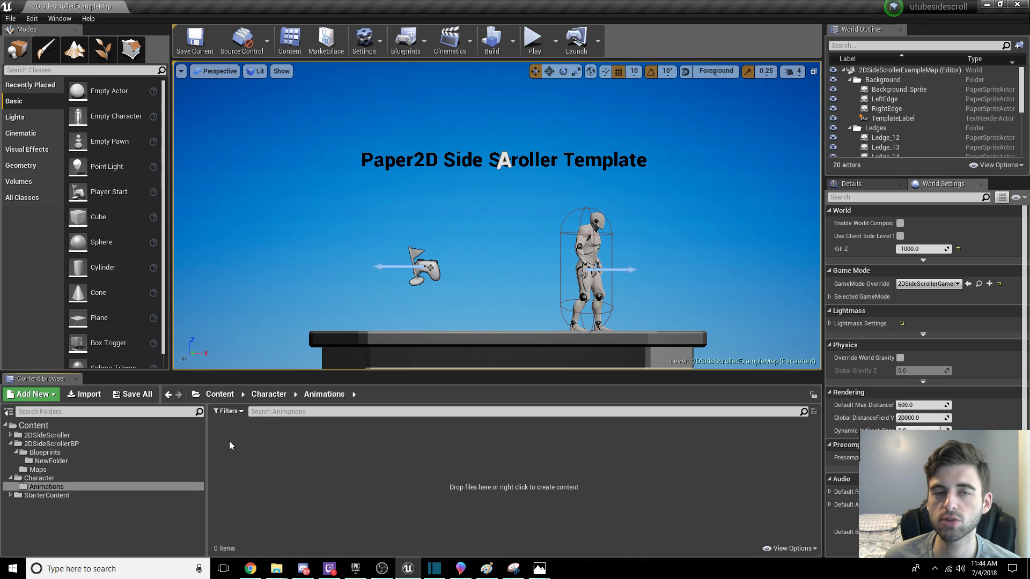
right_click(270, 461)
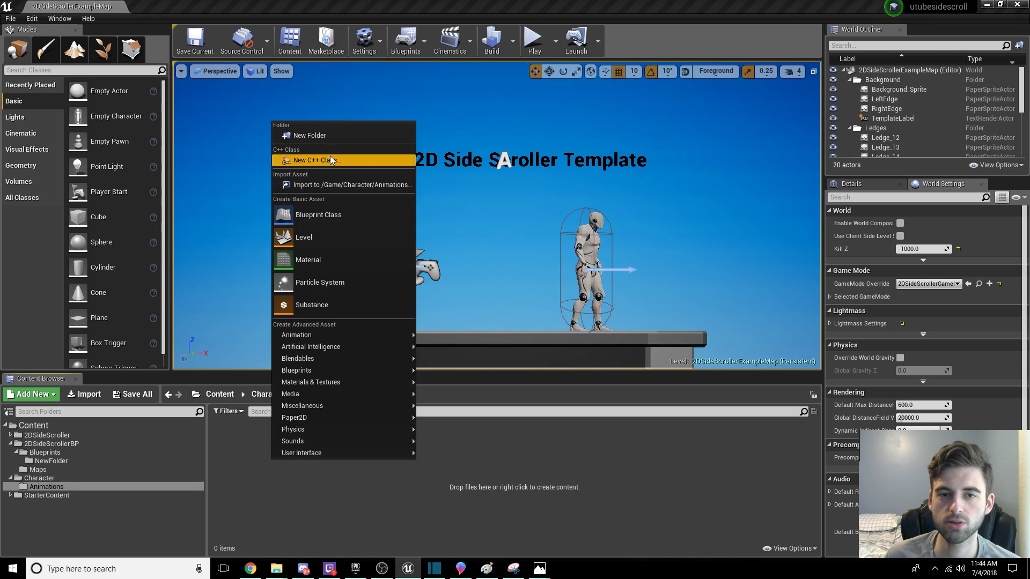
click(325, 137)
text(Sprites)
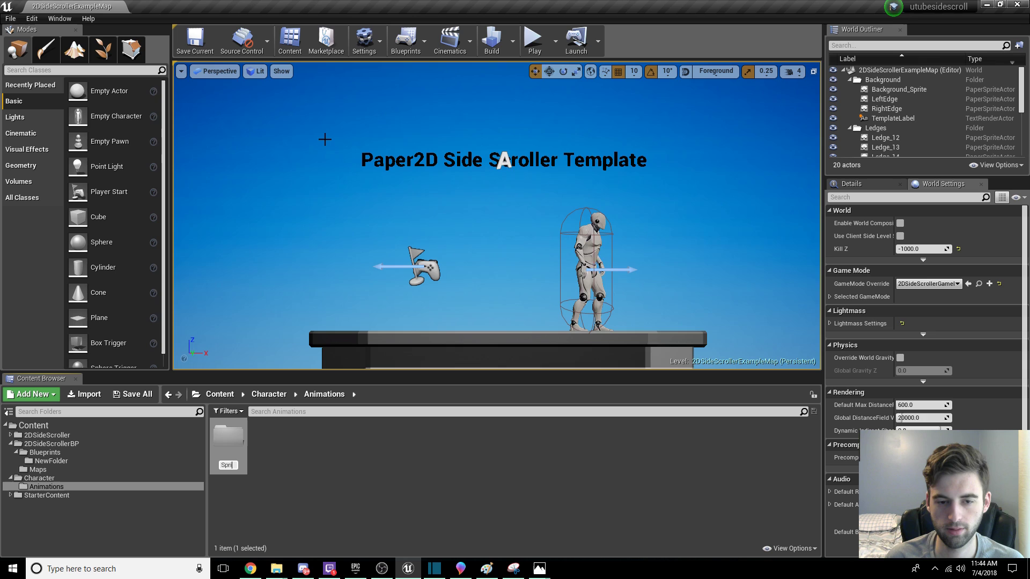
key(Return)
Step: Create a second subfolder named Flipbooks in the Animations folder
right_click(288, 458)
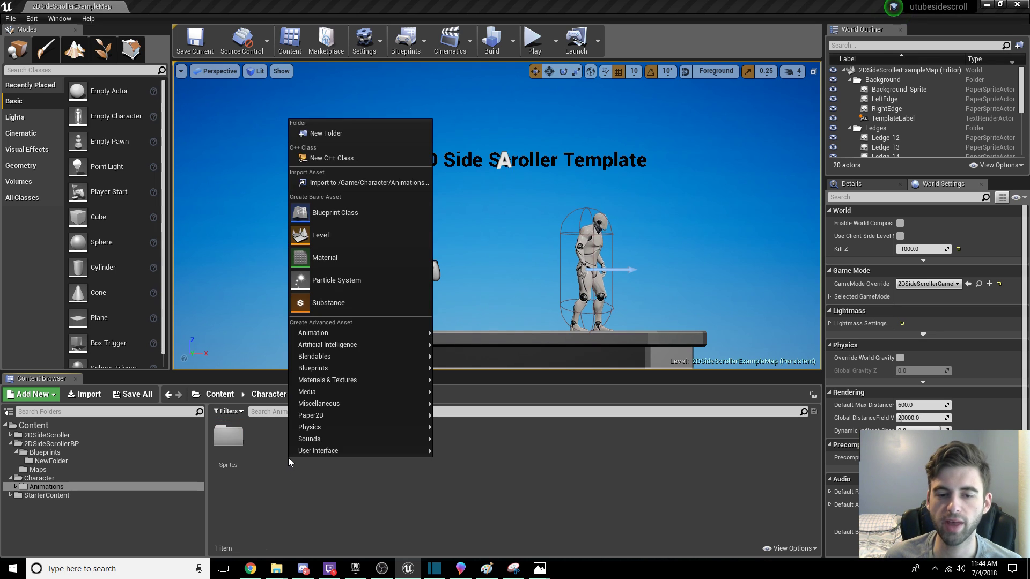
click(357, 128)
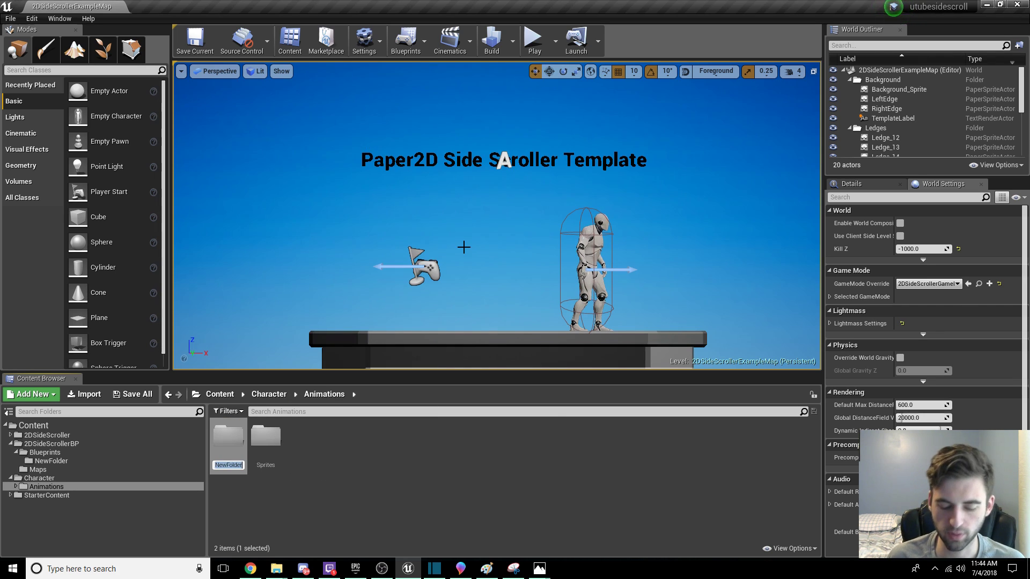
text(Flipbooks)
key(Return)
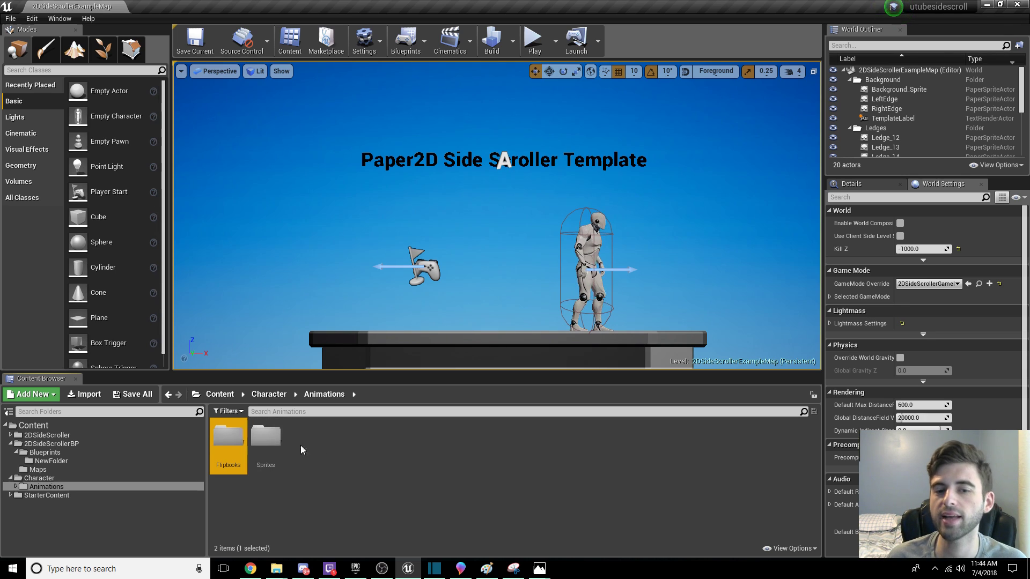
Step: Open the Sprites folder and create a subfolder named Idle in it
double_click(266, 441)
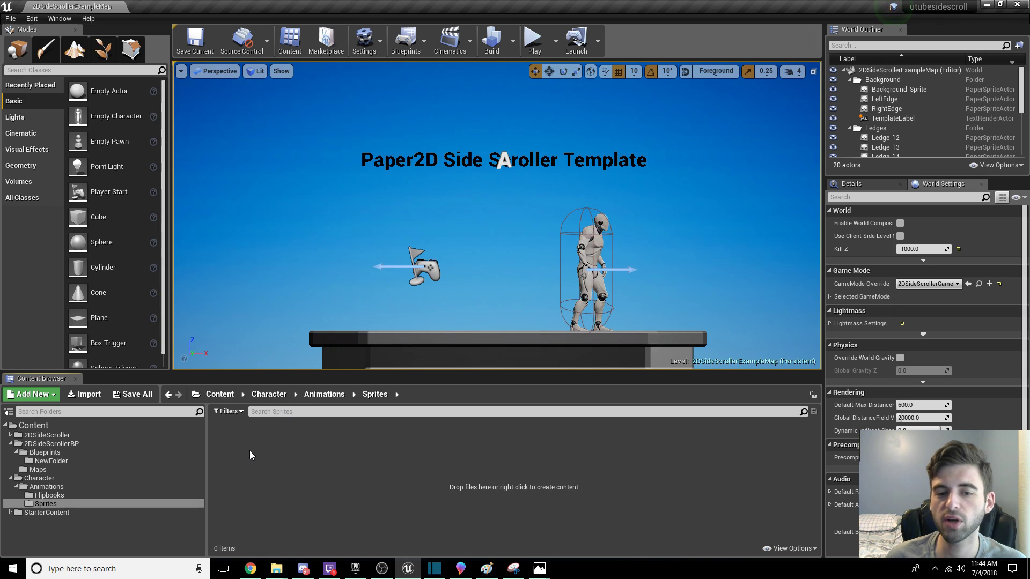
right_click(250, 456)
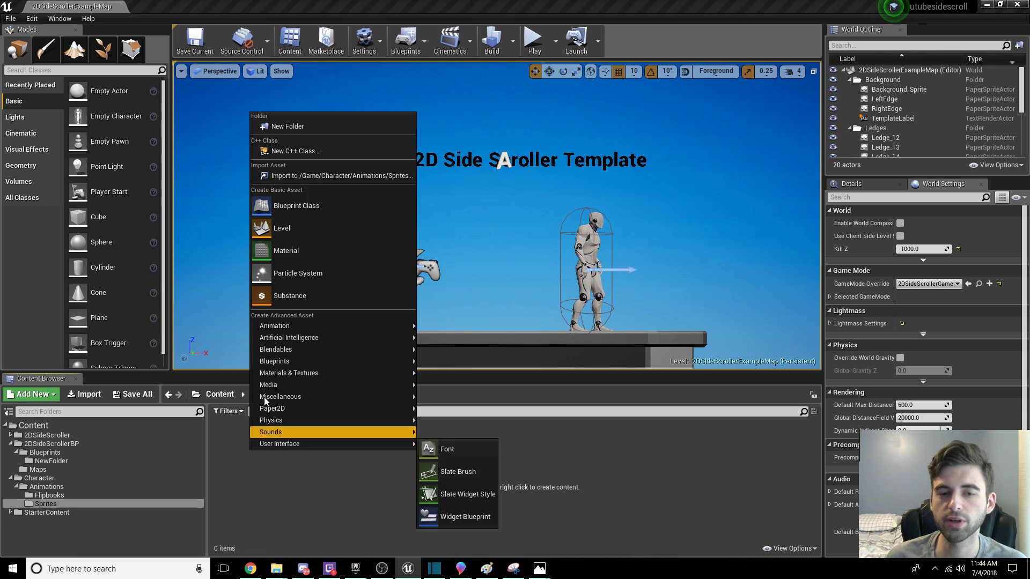
click(306, 134)
text(Idl)
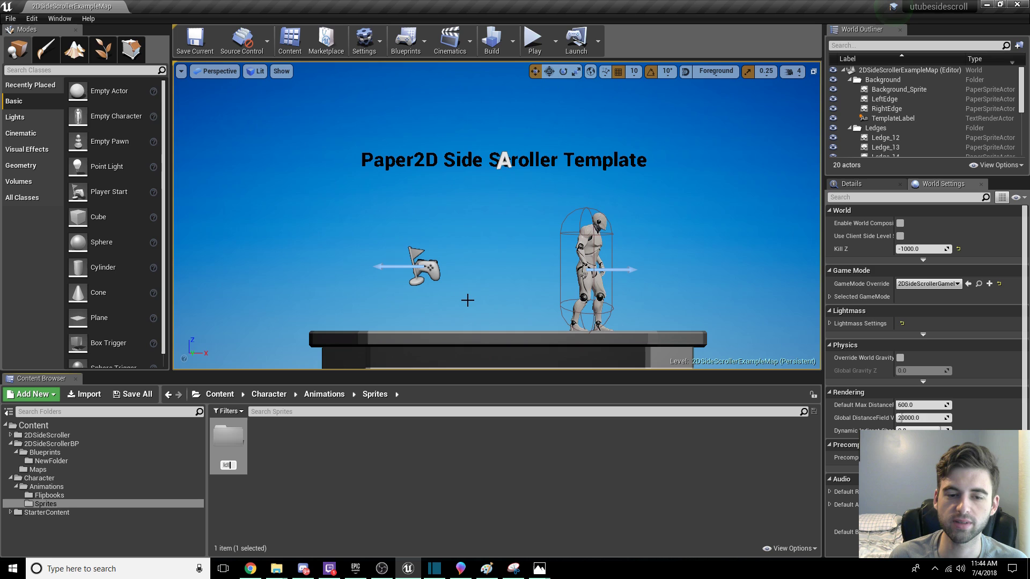
text(e)
key(Return)
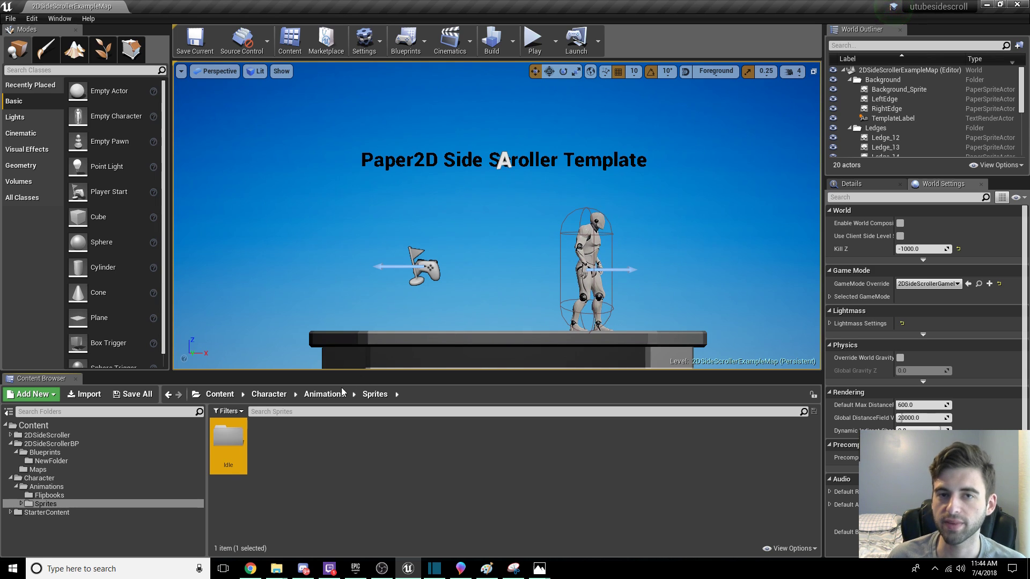
Step: Open the Idle folder, then switch to File Explorer and go to the project's Source/character/png folder
double_click(234, 449)
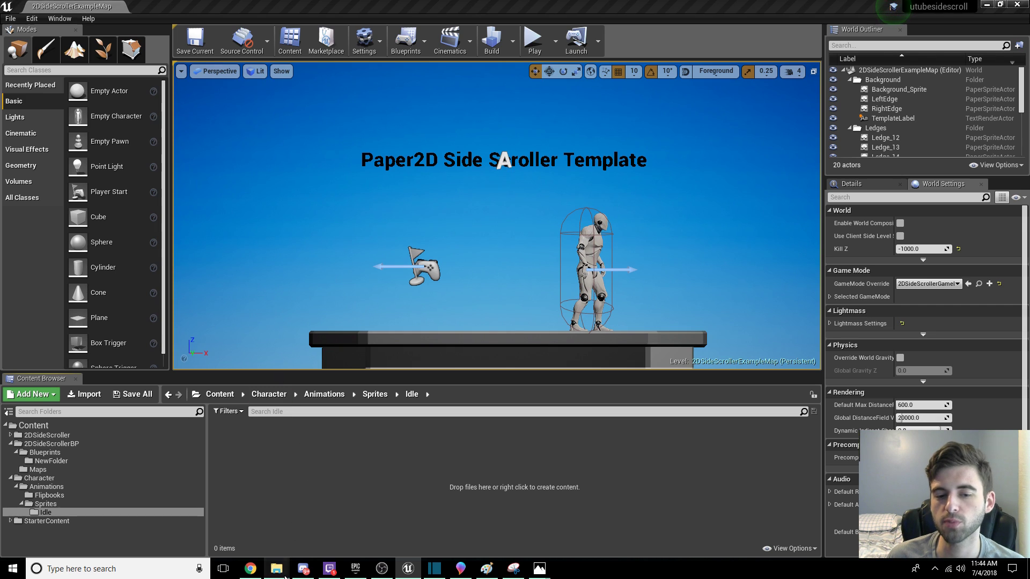
mouse_move(277, 568)
click(301, 526)
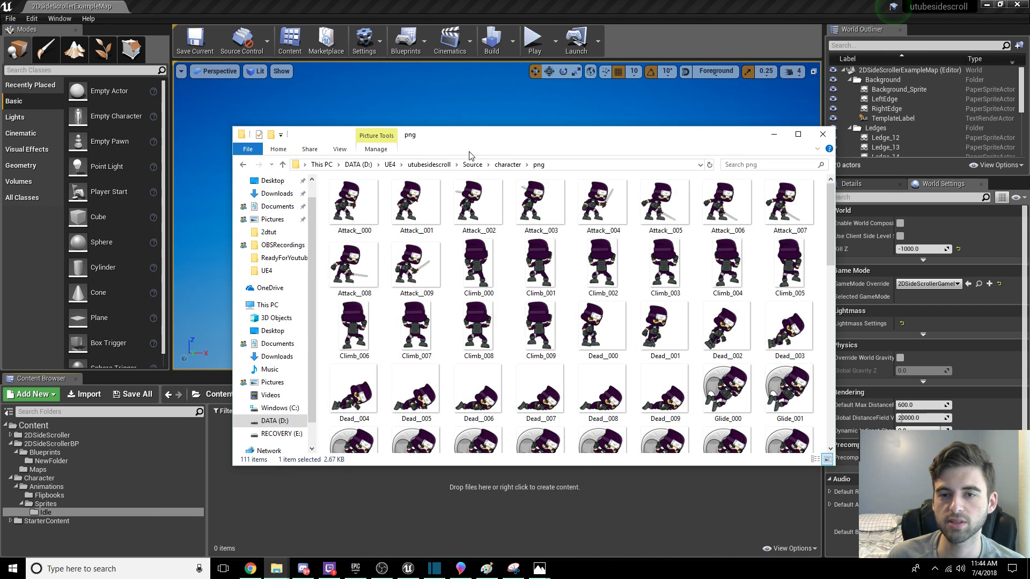
click(506, 165)
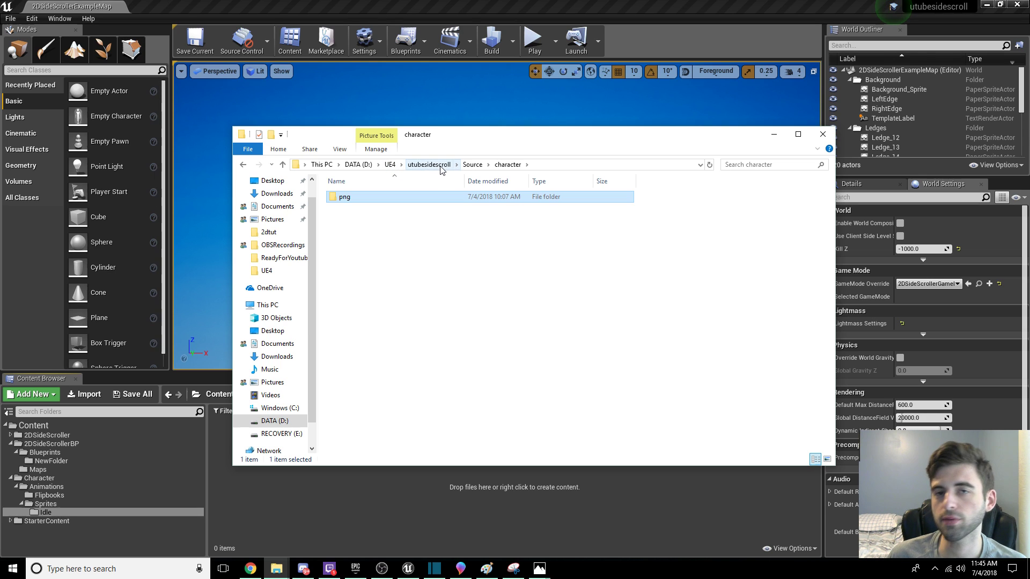
click(477, 168)
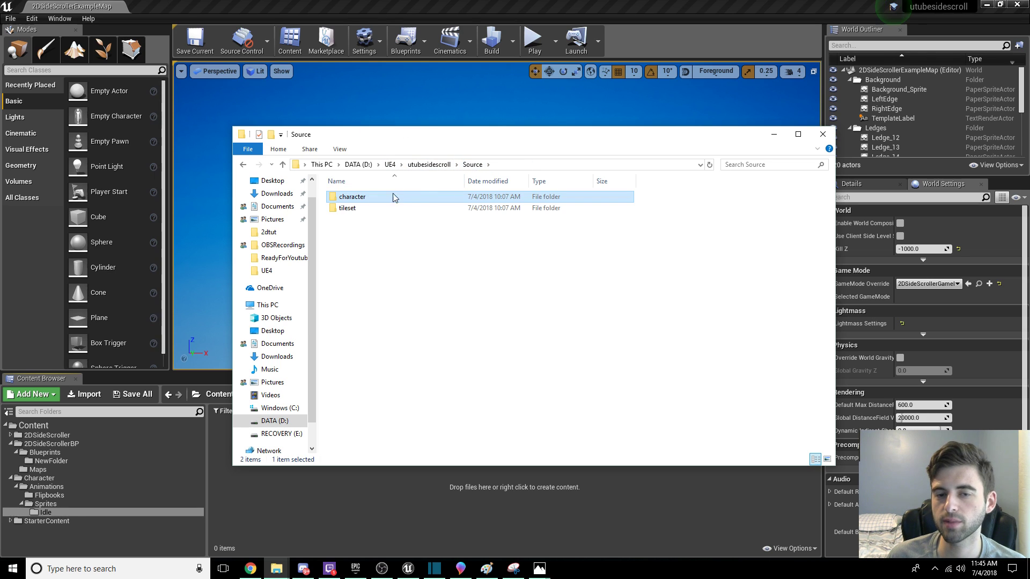
double_click(357, 199)
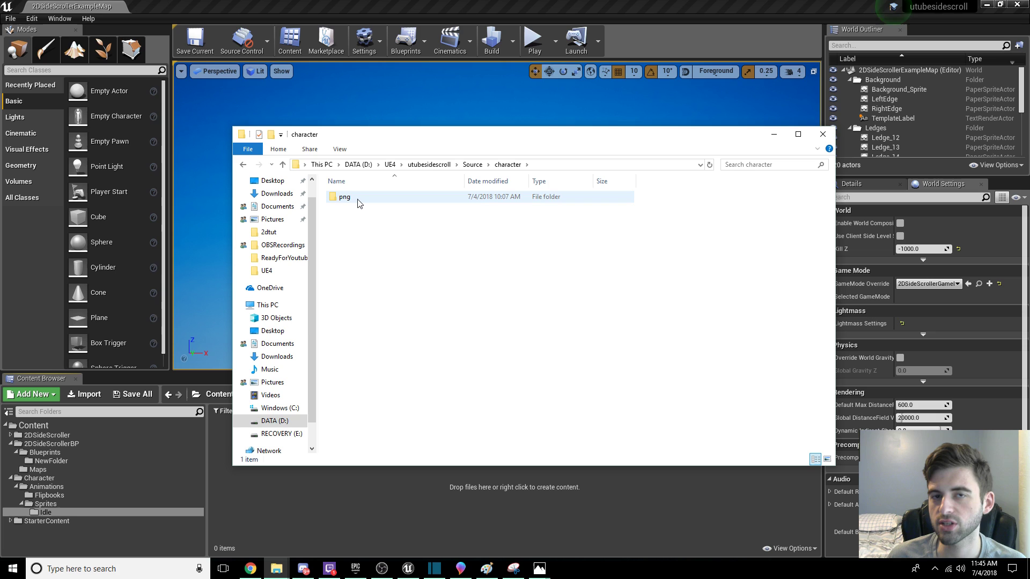
double_click(357, 200)
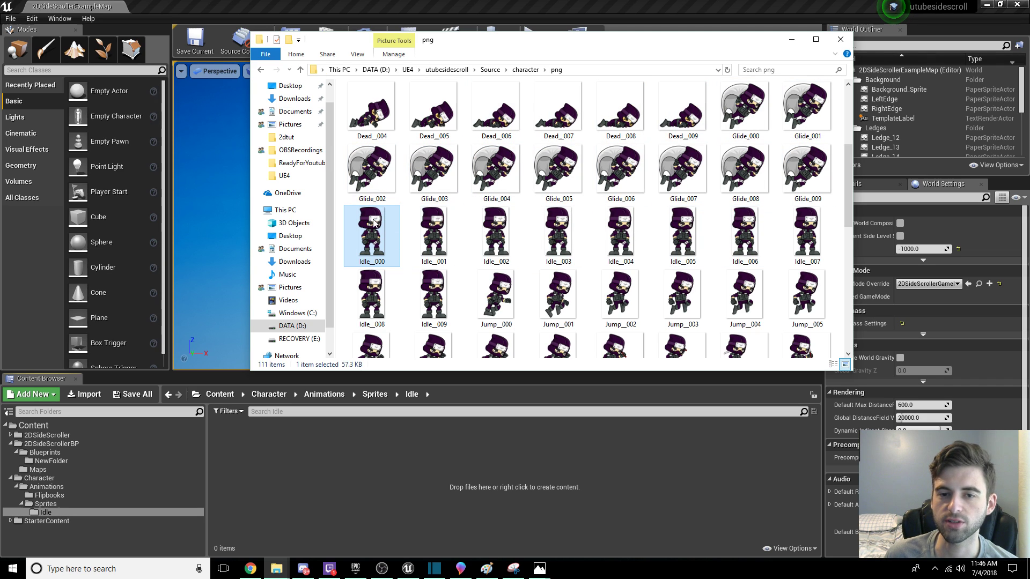
Step: Import the images Idle__000 through Idle__009 into the project's Idle folder and save everything
shift+click(443, 298)
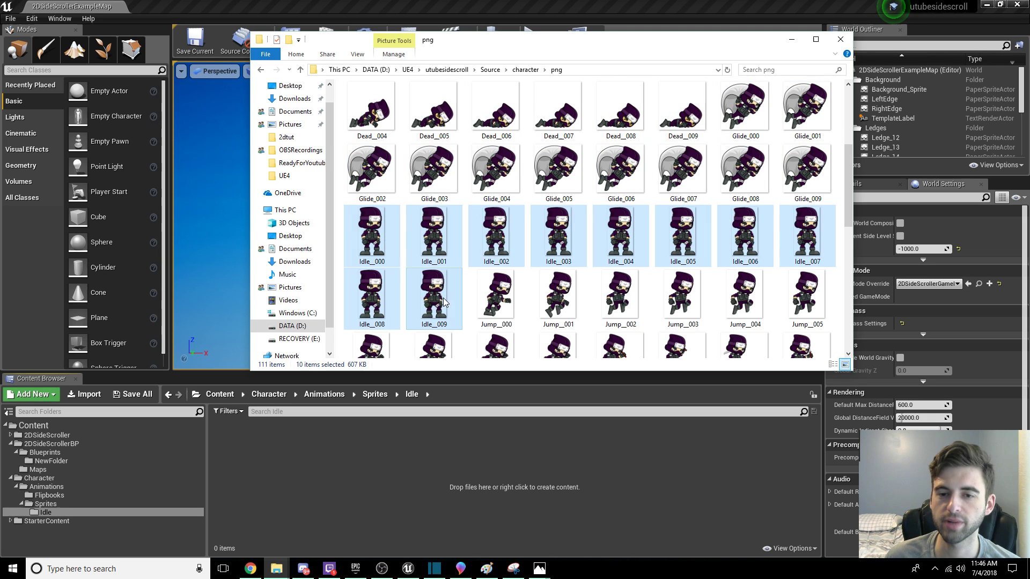
drag(378, 234, 344, 454)
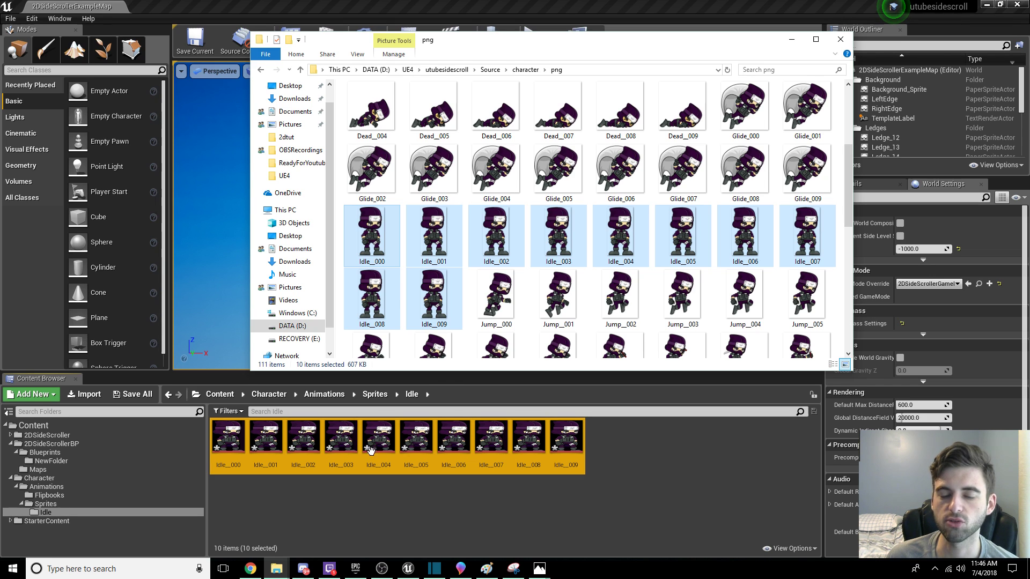
click(390, 500)
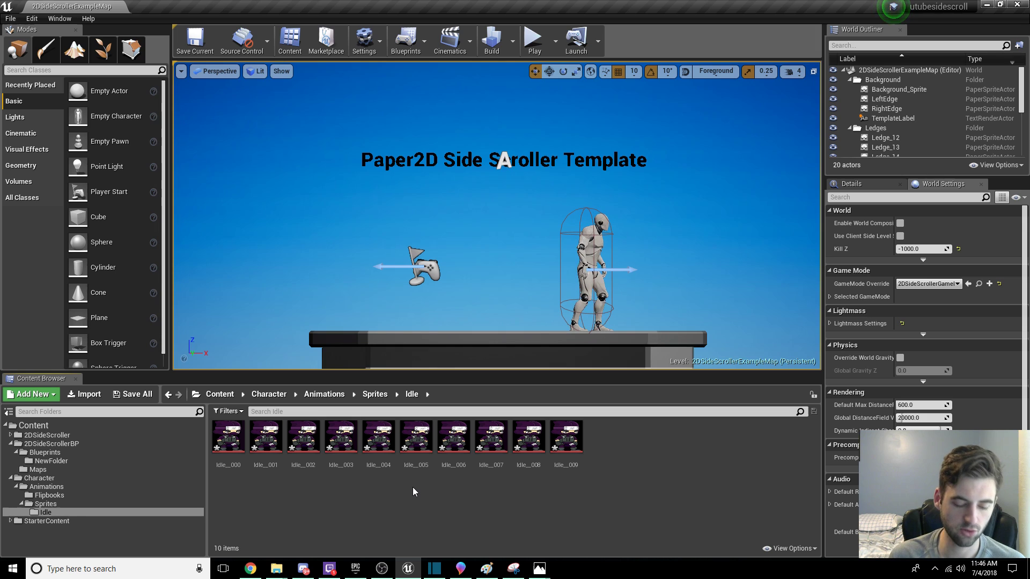
key(ctrl+shift+s)
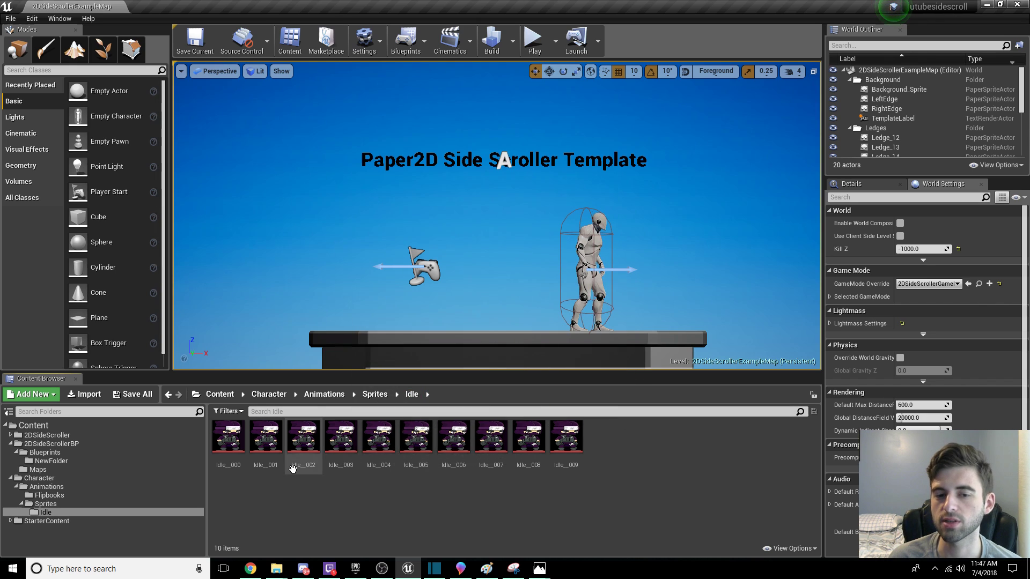
Step: Extract sprites from all ten textures Idle__000 through Idle__009 with the default extraction settings and save everything
click(228, 439)
shift+click(575, 443)
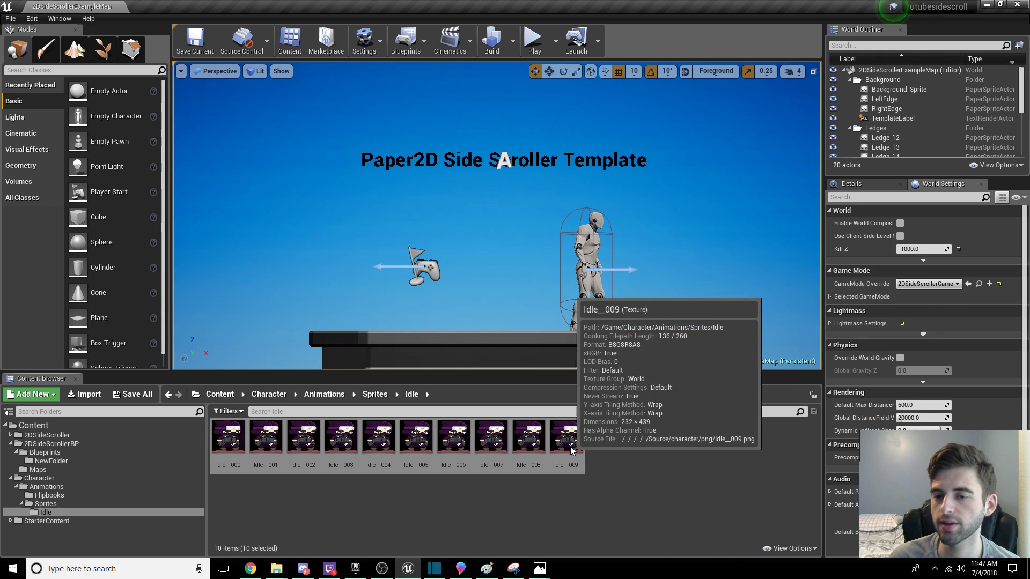
right_click(575, 443)
mouse_move(634, 189)
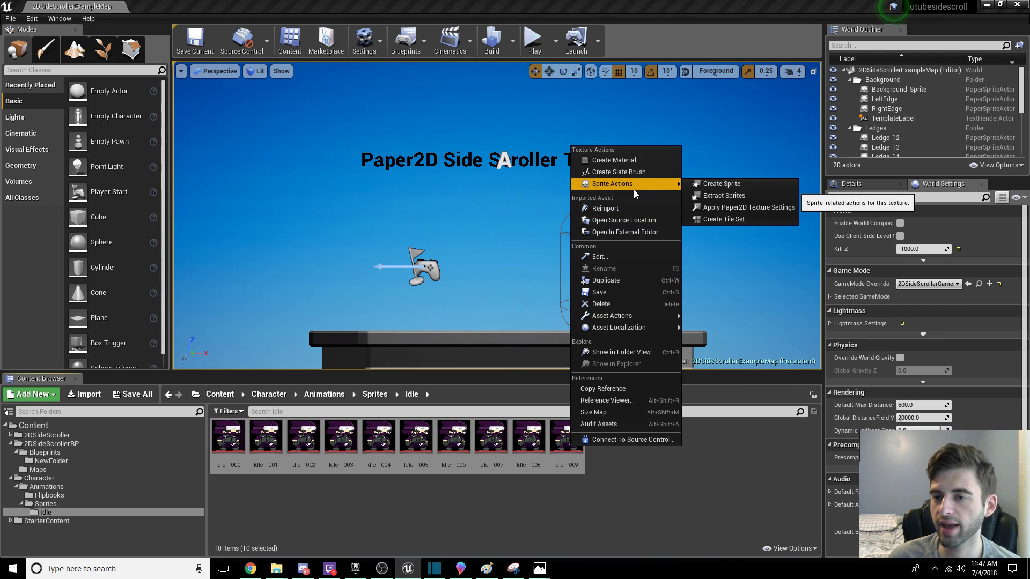
click(732, 194)
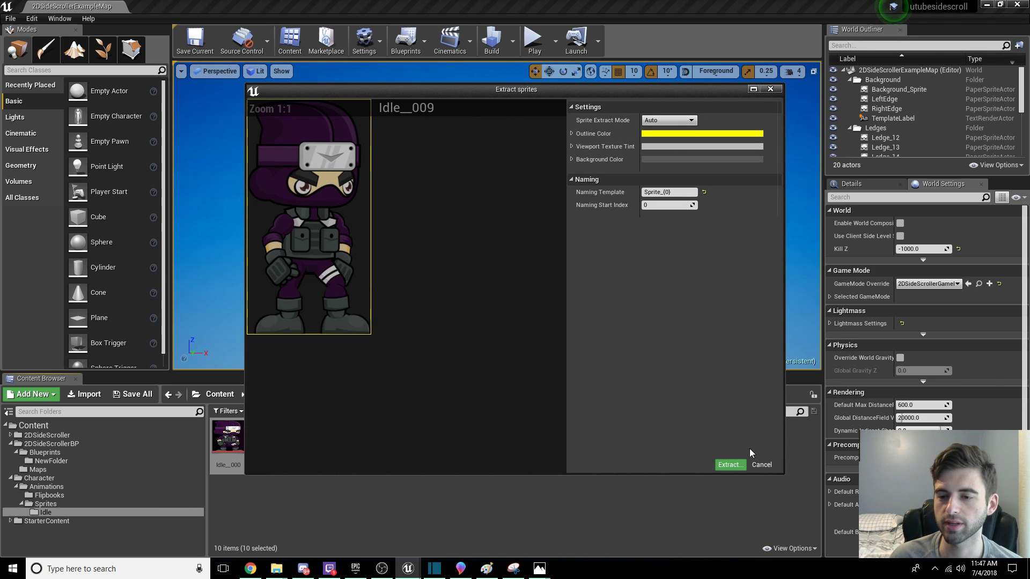
click(729, 468)
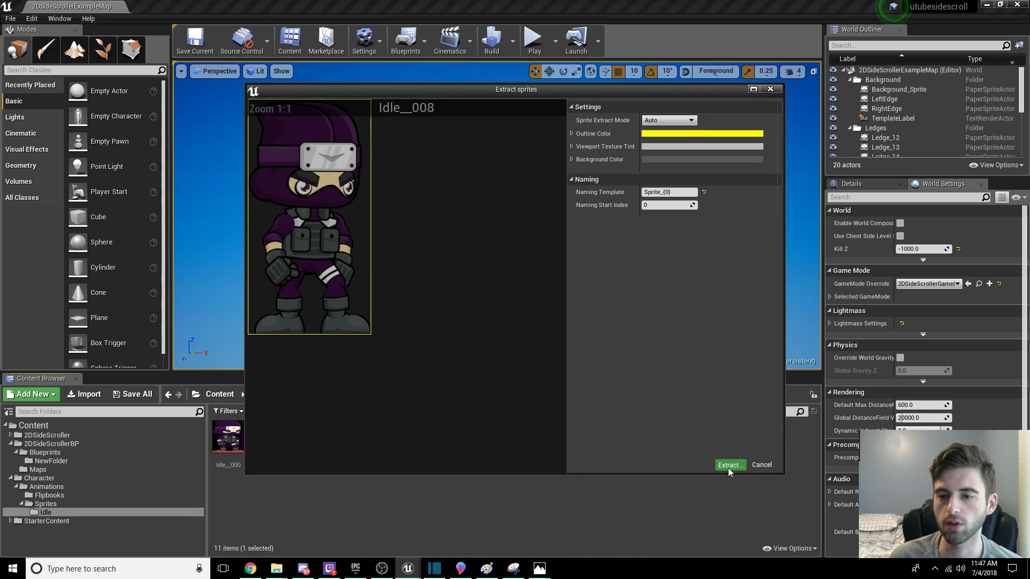
click(728, 468)
click(729, 468)
click(730, 465)
click(728, 467)
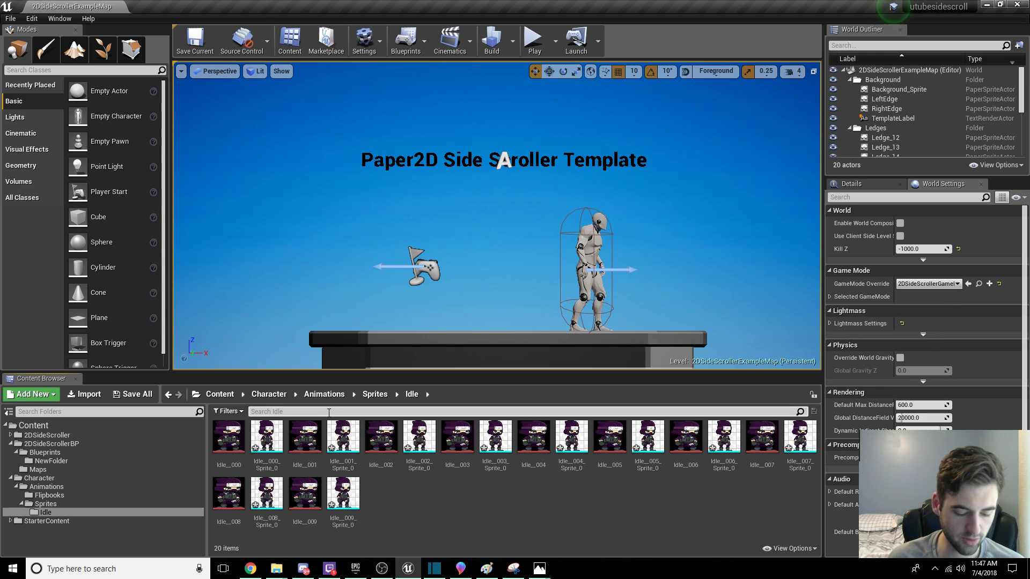
key(ctrl+shift+s)
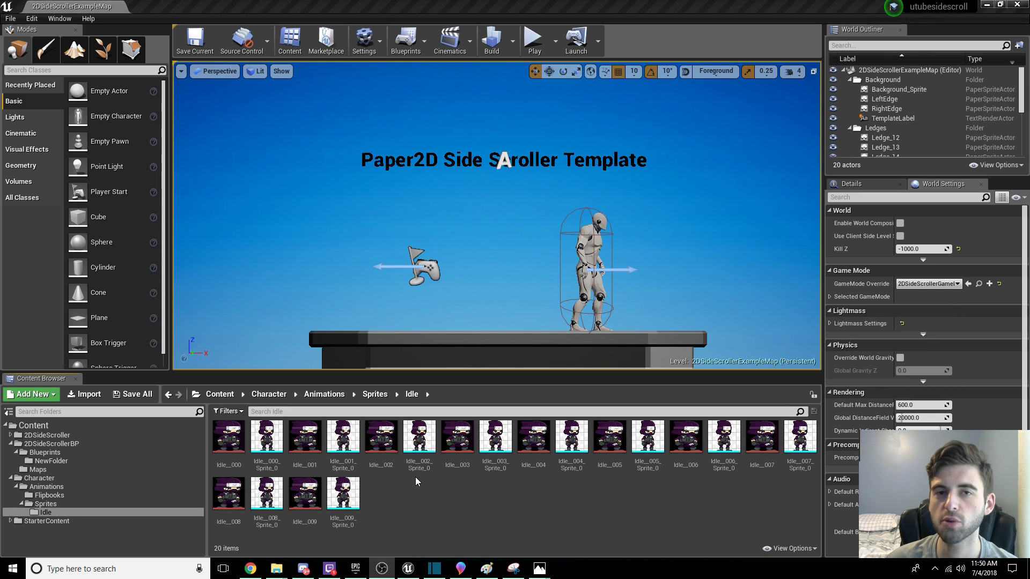
Step: Create a Paper Flipbook named Idle in the Idle folder
right_click(384, 500)
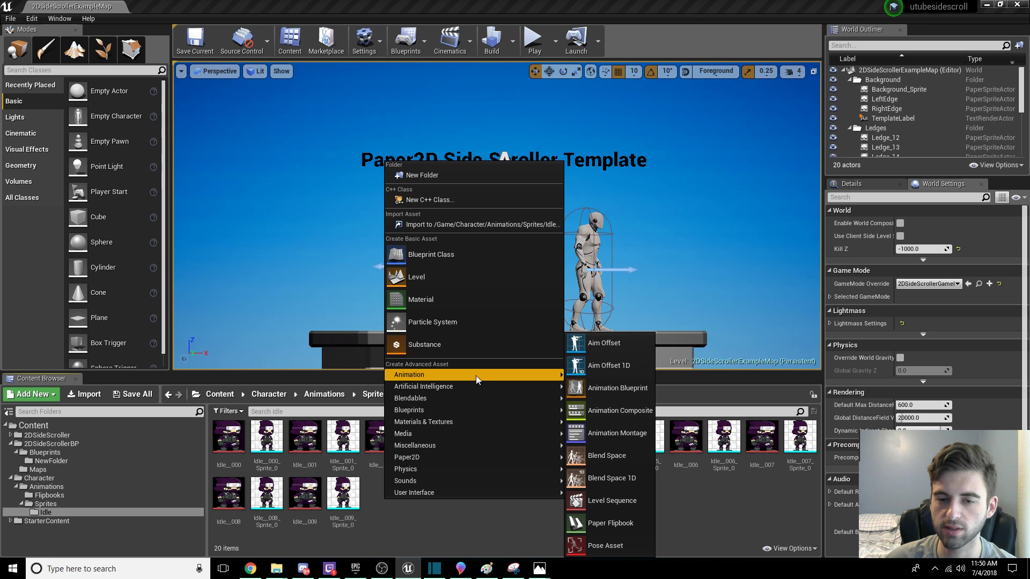
click(605, 522)
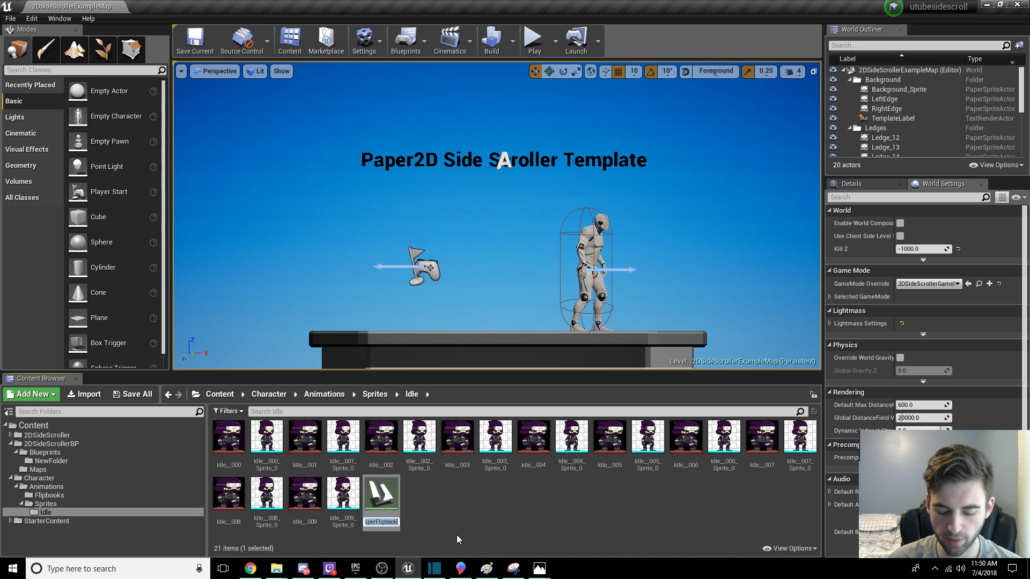
text(Id)
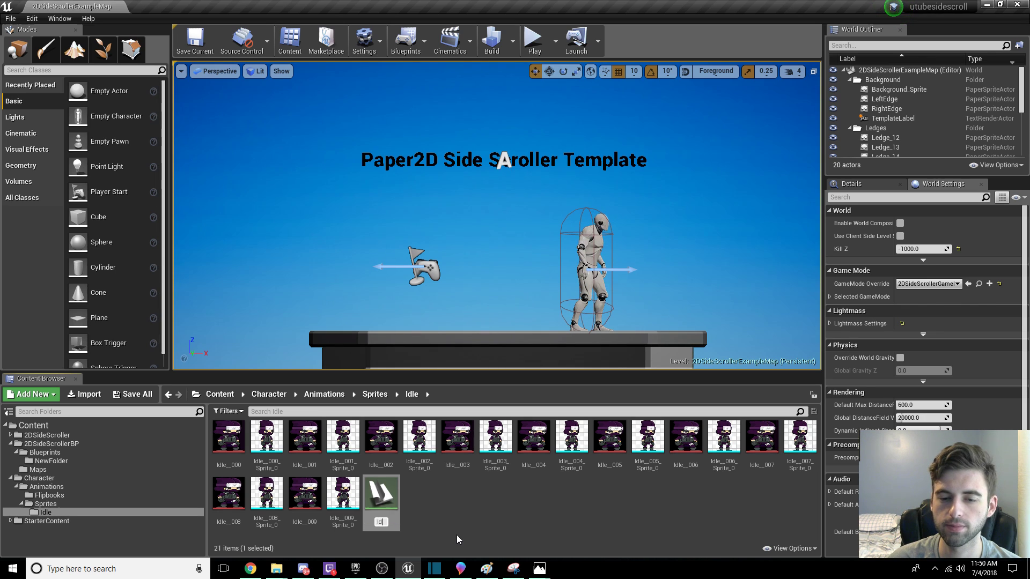
text(le)
key(Return)
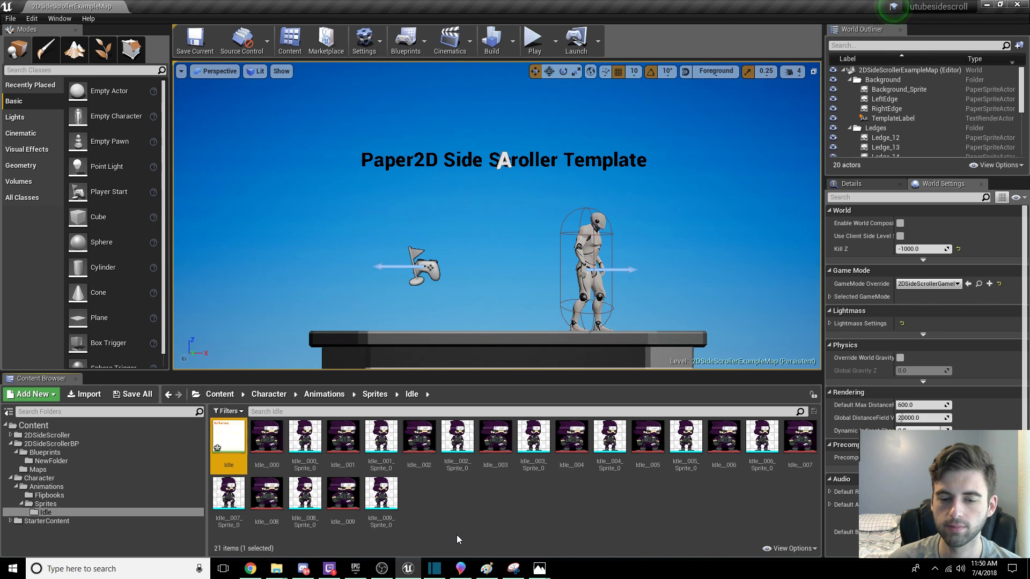
Step: Open the Idle flipbook and add ten key frames to it
double_click(236, 452)
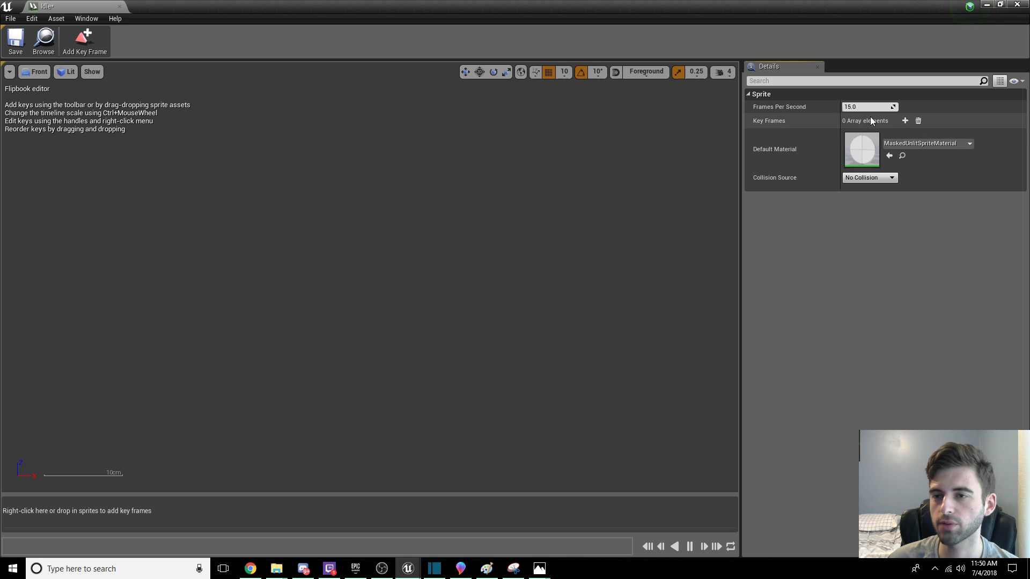
click(905, 121)
click(906, 120)
click(905, 120)
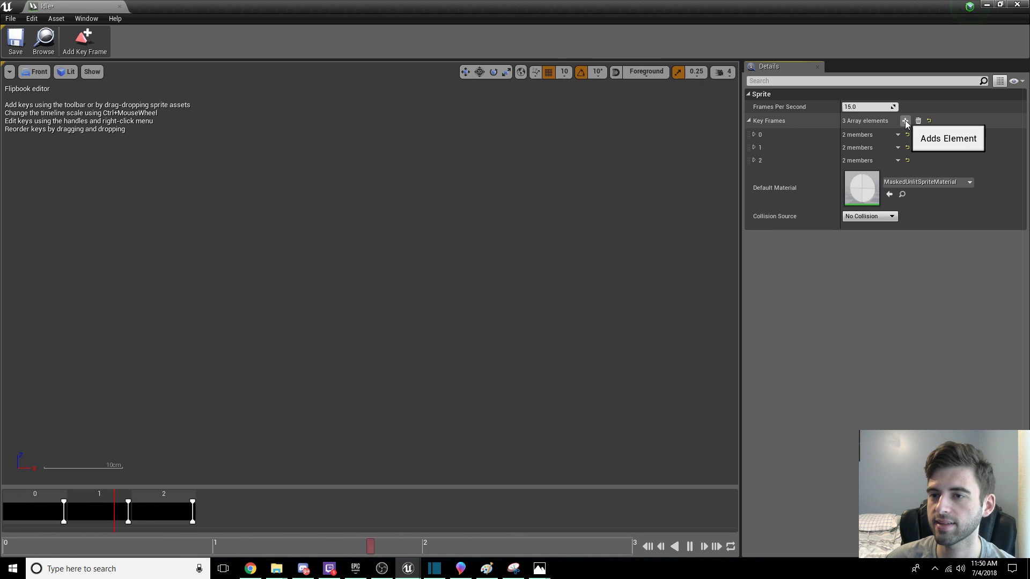
click(906, 121)
click(906, 121)
click(906, 120)
click(905, 120)
click(906, 121)
click(905, 121)
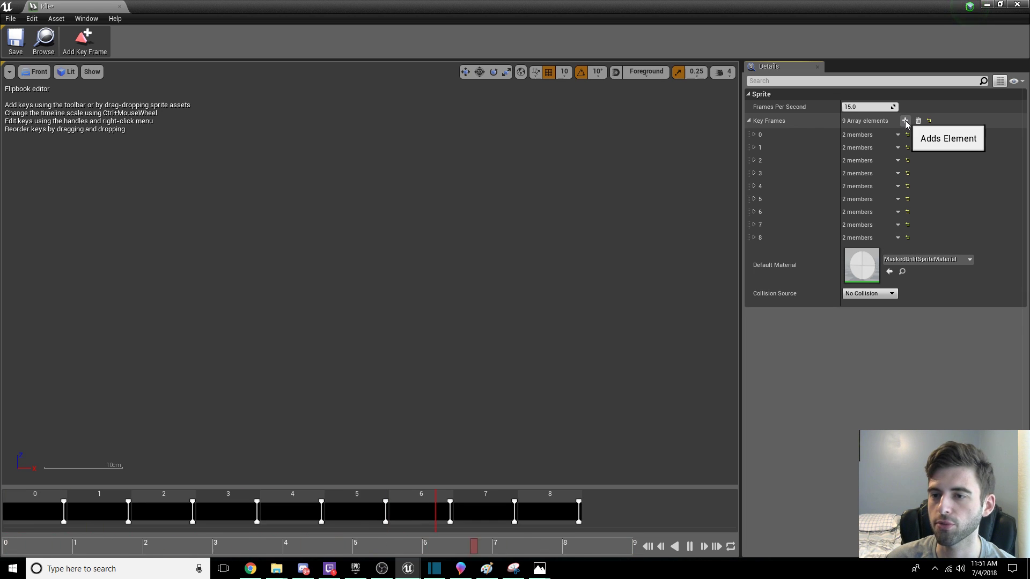
click(905, 121)
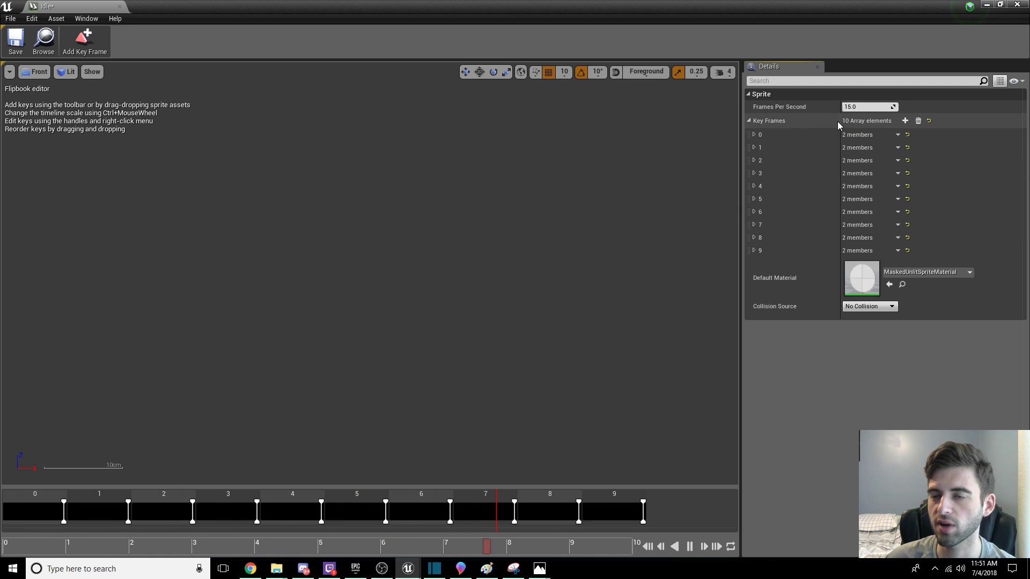
Step: Arrange the flipbook editor and the main editor side by side and assign Idle__000_Sprite_0 to key frame 0
click(754, 135)
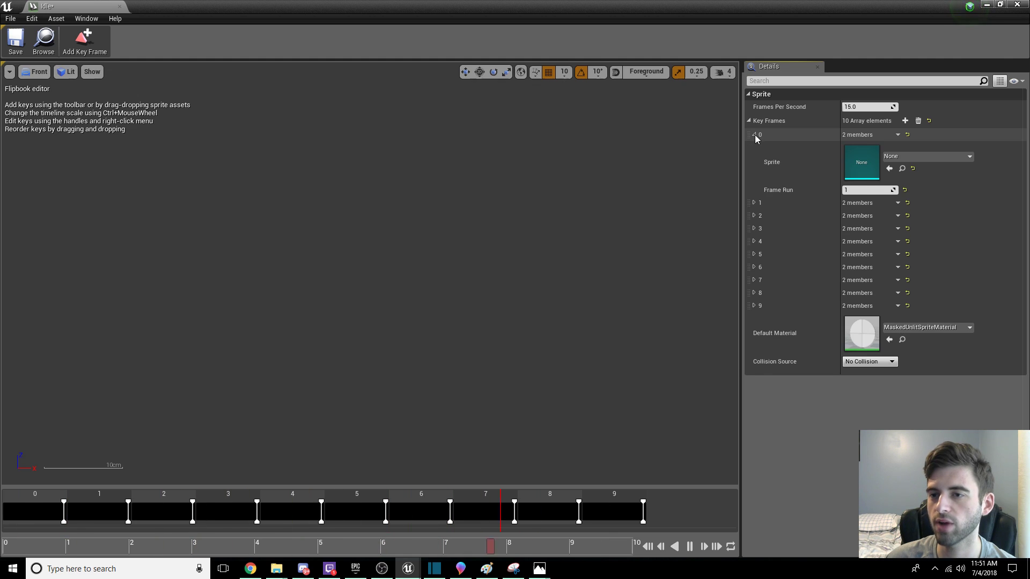
drag(530, 6, 17, 102)
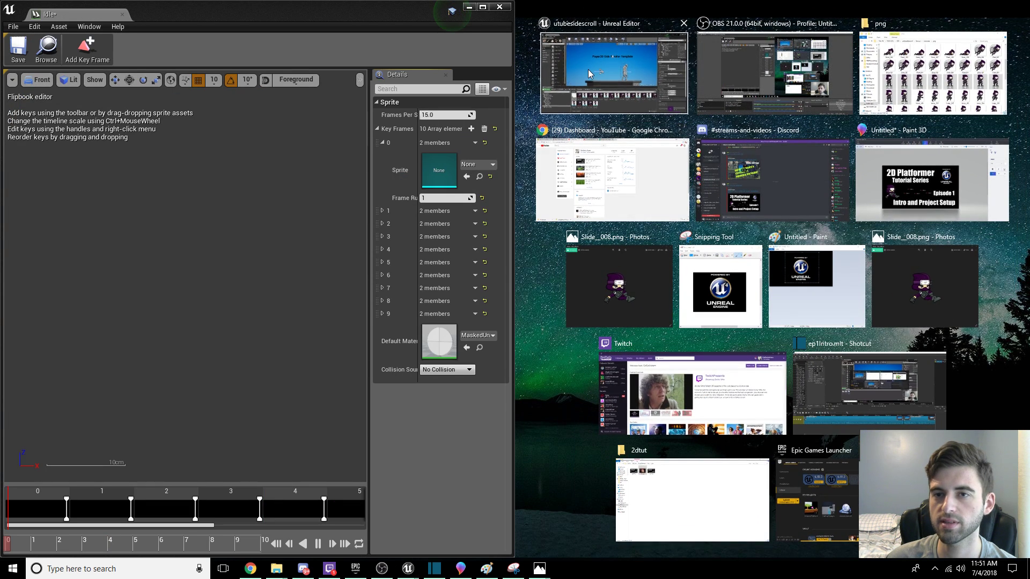
click(593, 70)
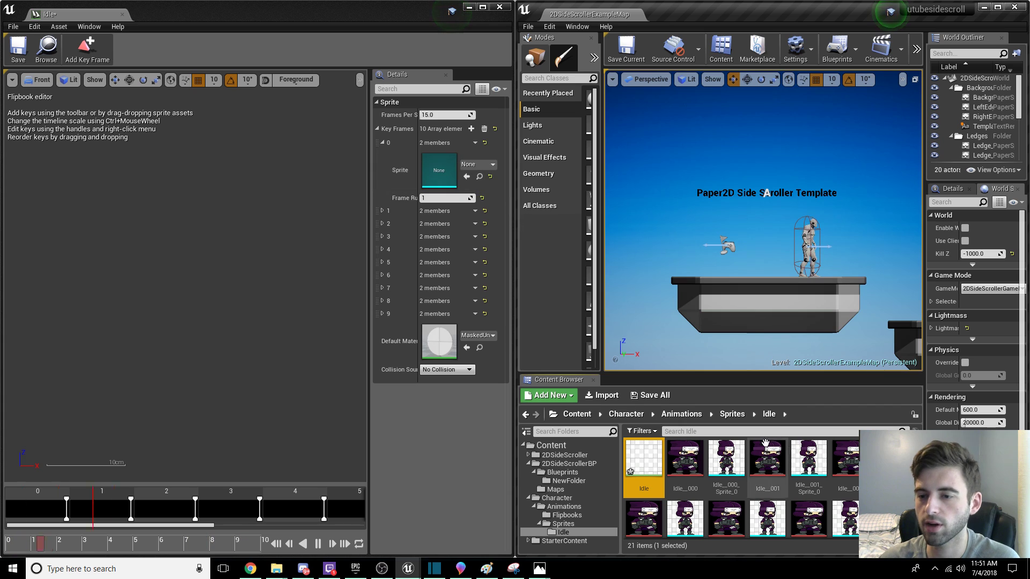
drag(728, 470, 435, 167)
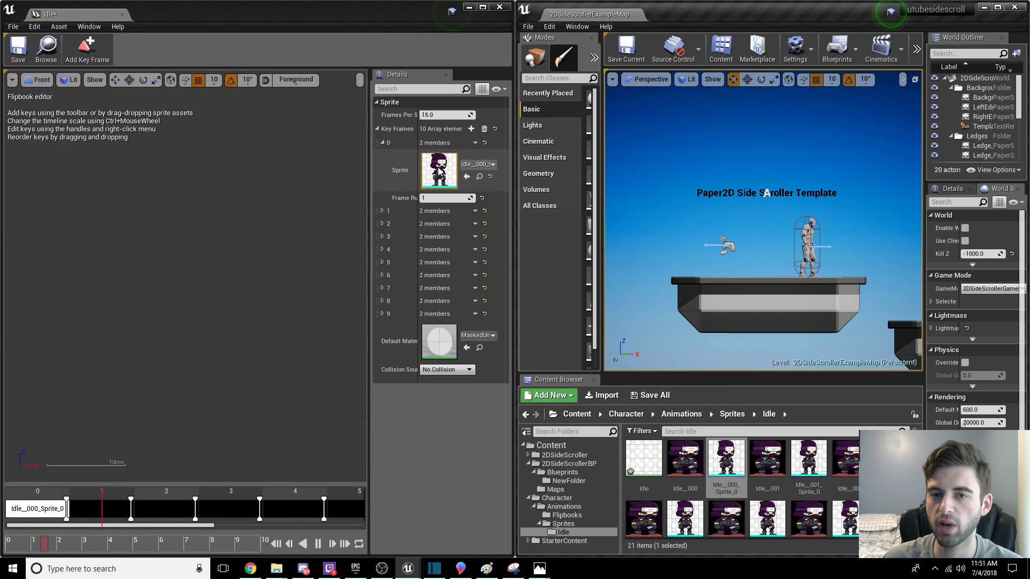
Step: Assign Idle__001_Sprite_0 to key frame 1 and Idle__002_Sprite_0 to key frame 2
click(382, 143)
click(383, 156)
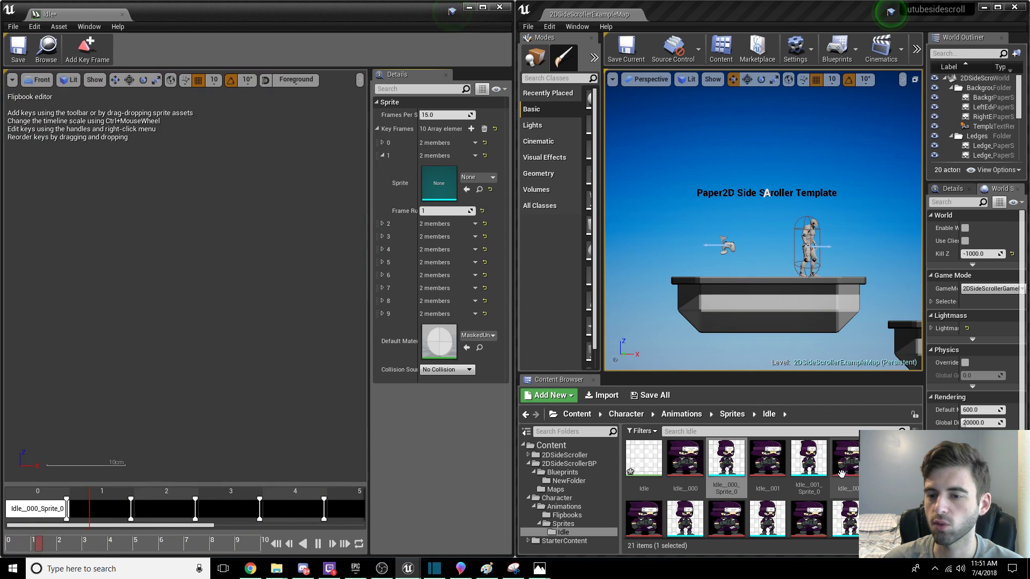
drag(808, 458, 439, 182)
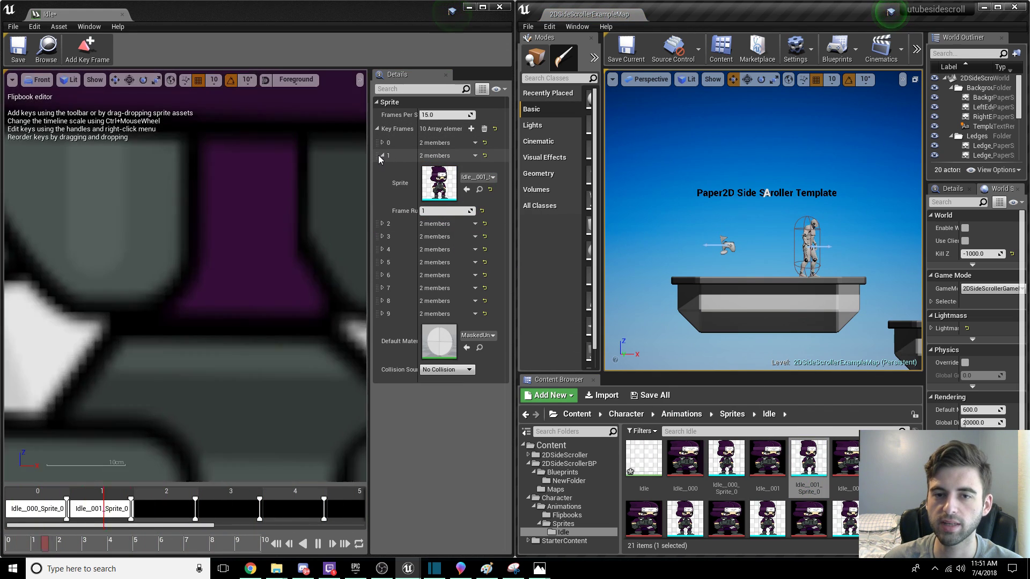
click(382, 155)
click(383, 169)
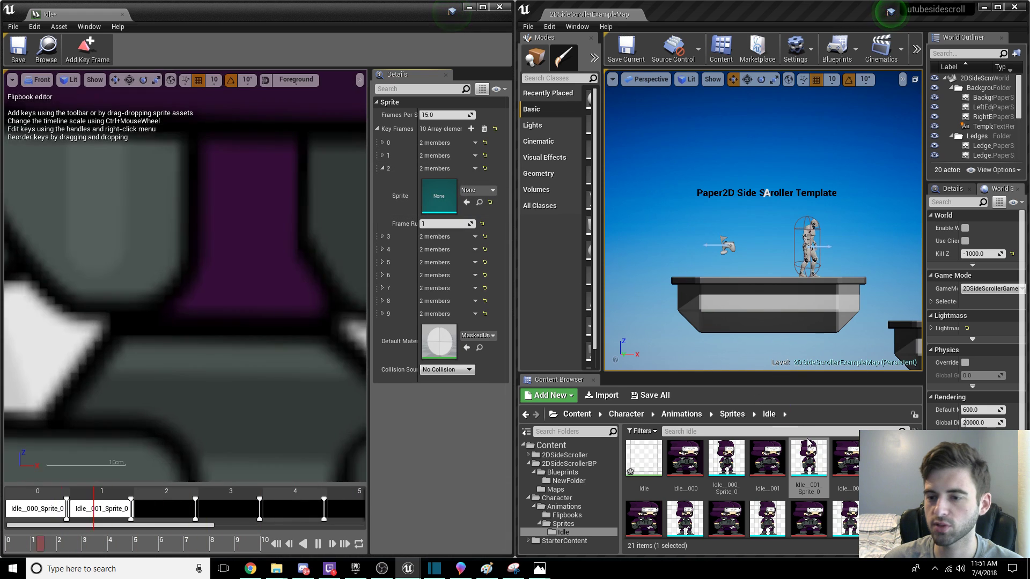
drag(890, 460, 442, 196)
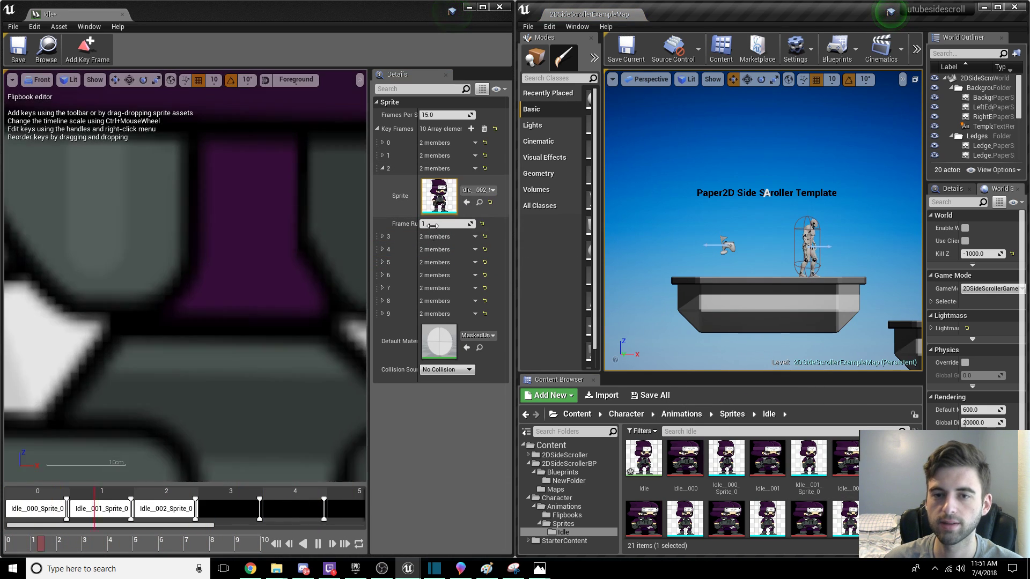
Step: Assign the sprites of Idle__003 through Idle__009 to key frames 3 through 9 and maximize both editor windows
click(383, 237)
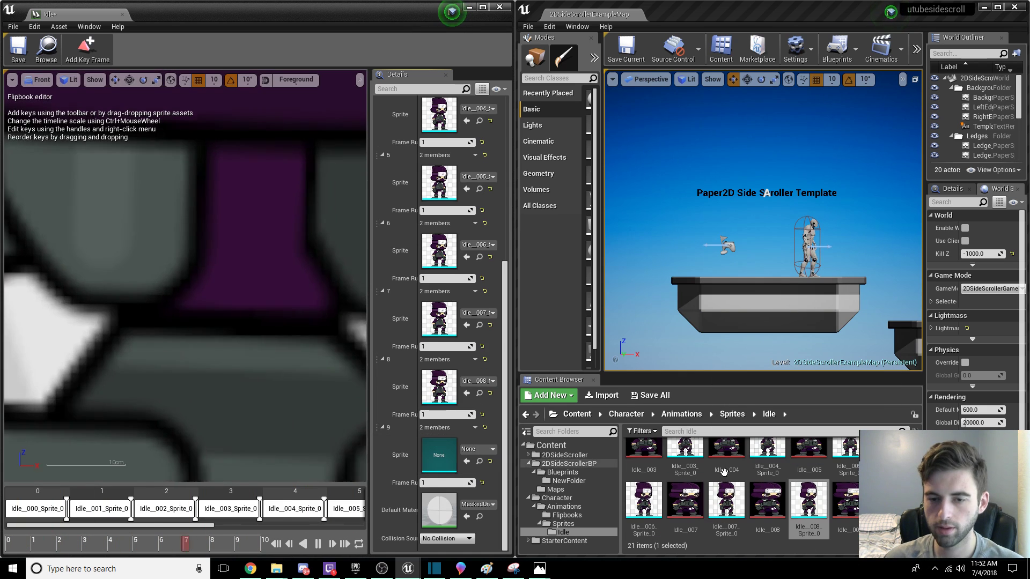
drag(888, 502, 439, 451)
click(998, 6)
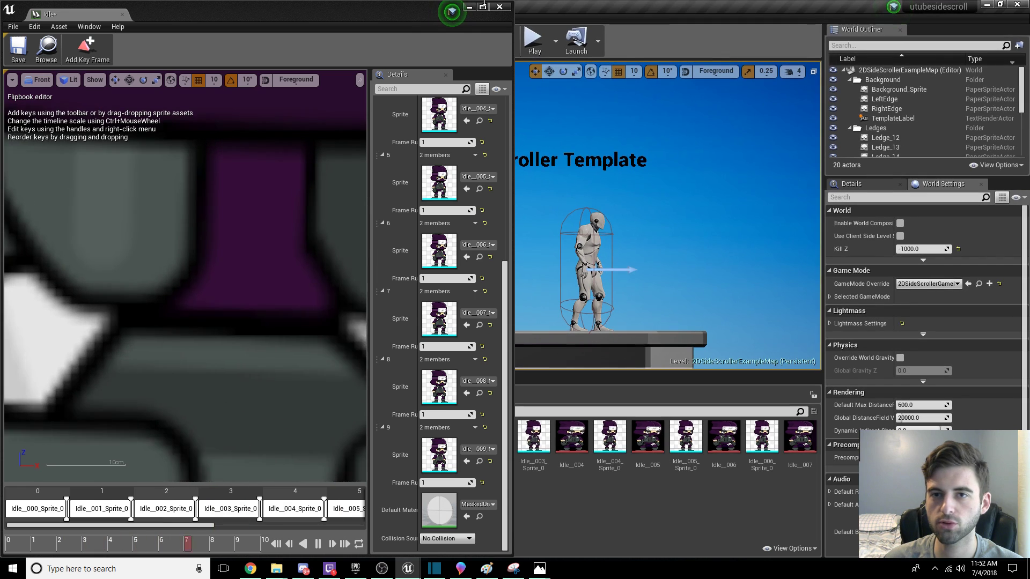
click(482, 7)
scroll(508, 207, down, 15)
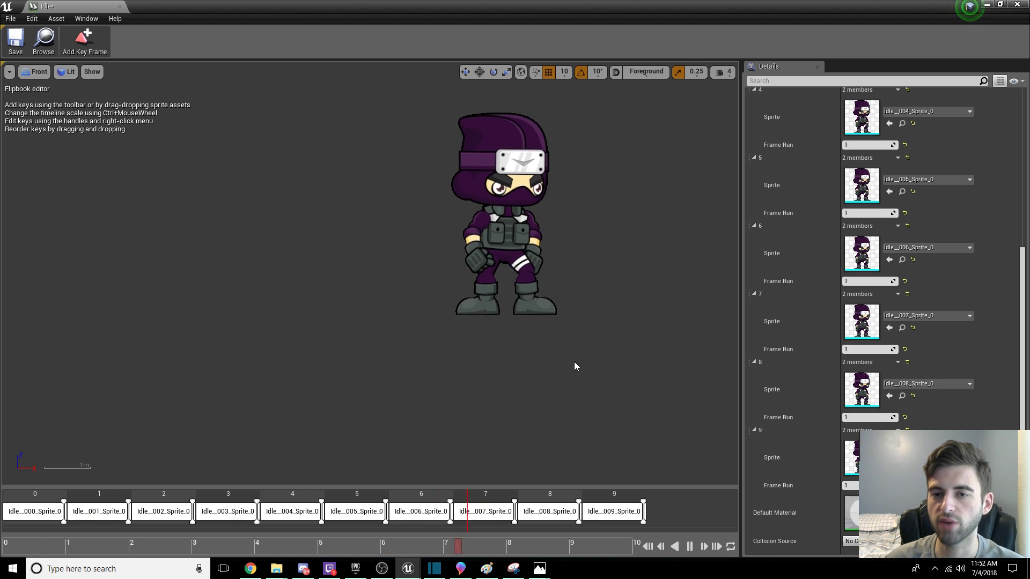
Step: Try different playback speeds for the Idle flipbook, including 12 frames per second
scroll(970, 311, up, 5)
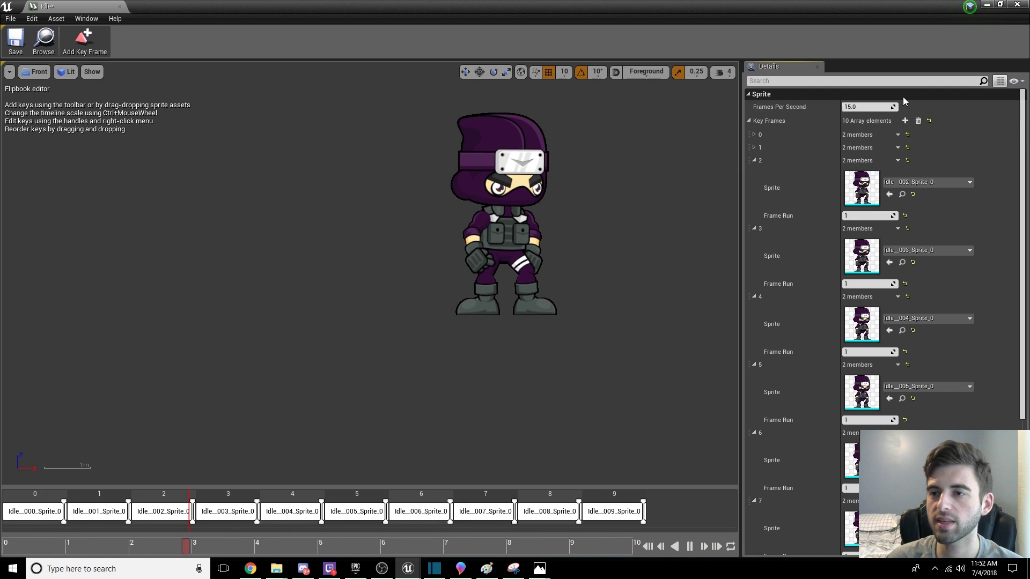
mouse_move(859, 107)
mouse_down()
mouse_move(891, 107)
mouse_move(863, 107)
mouse_up()
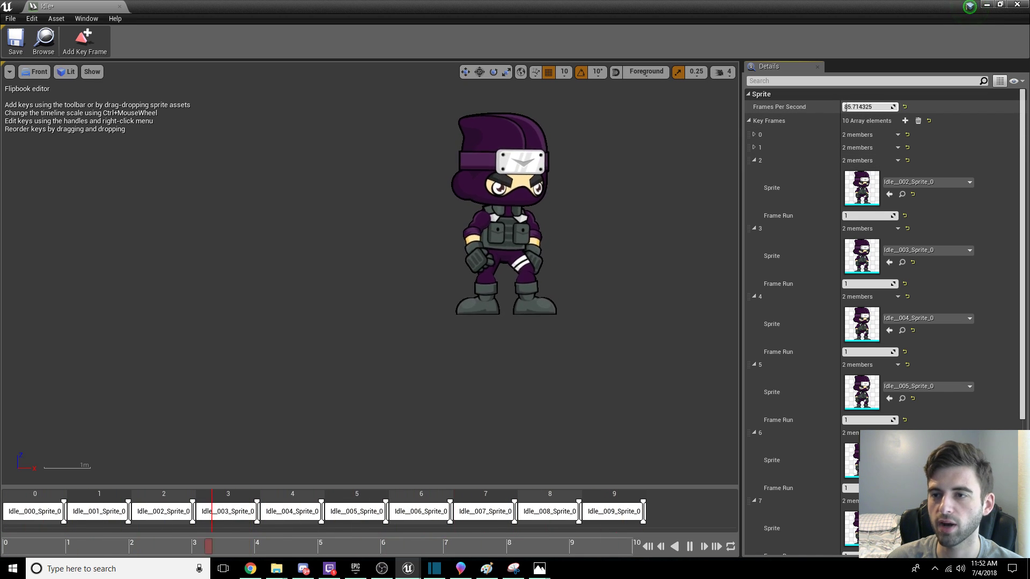
click(865, 107)
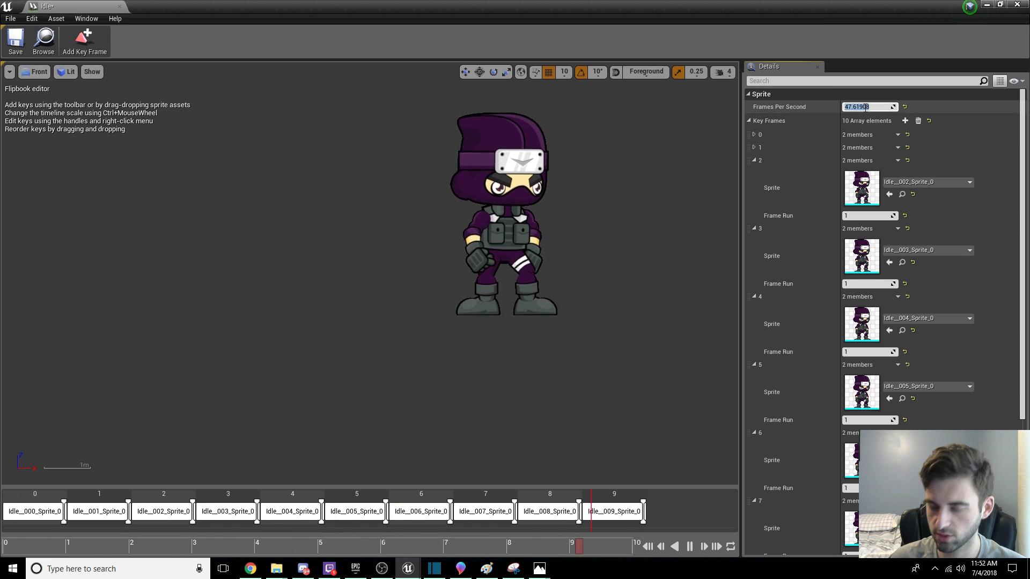
text(12)
key(Return)
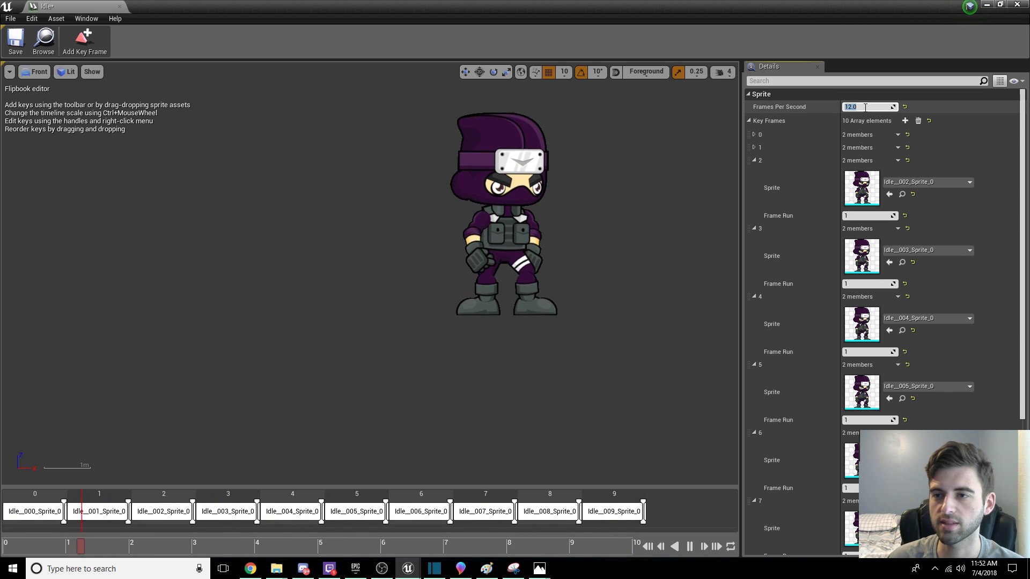
Step: Set the flipbook's playback rate to 15 frames per second and save the flipbook
text(15)
key(Return)
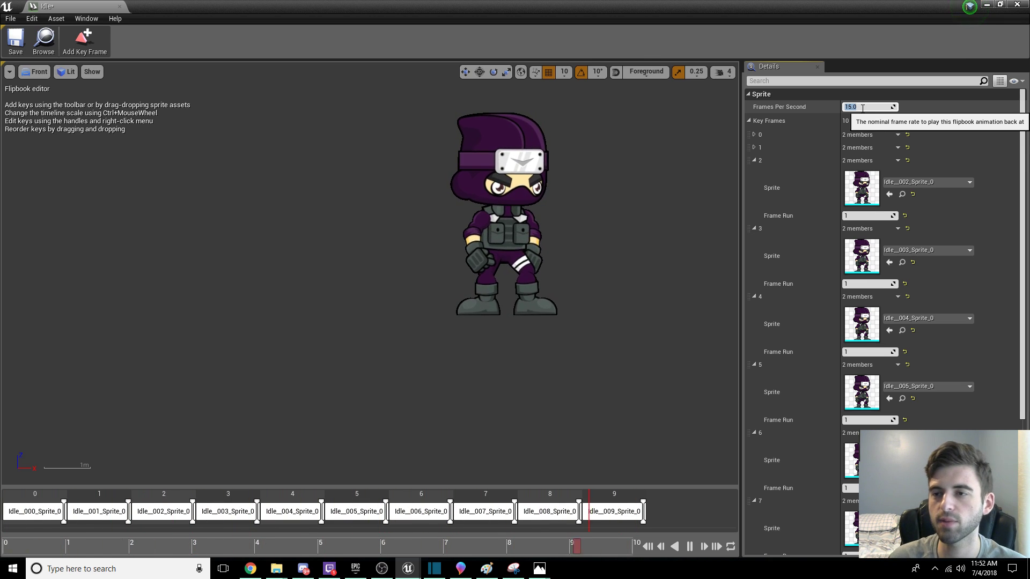
click(15, 45)
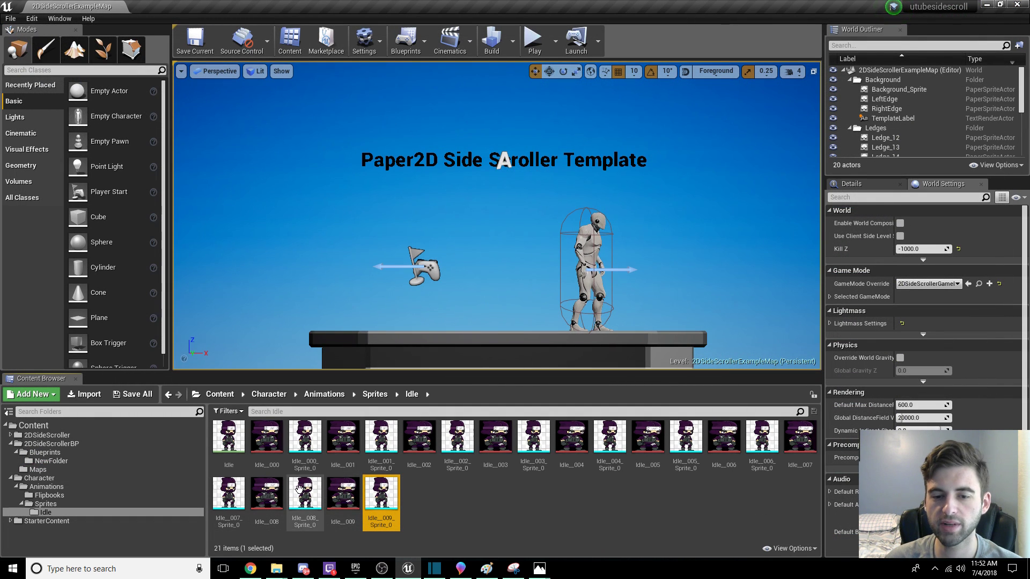
Step: Move the Idle flipbook from the Idle sprites folder into the Flipbooks folder and open that folder
click(240, 438)
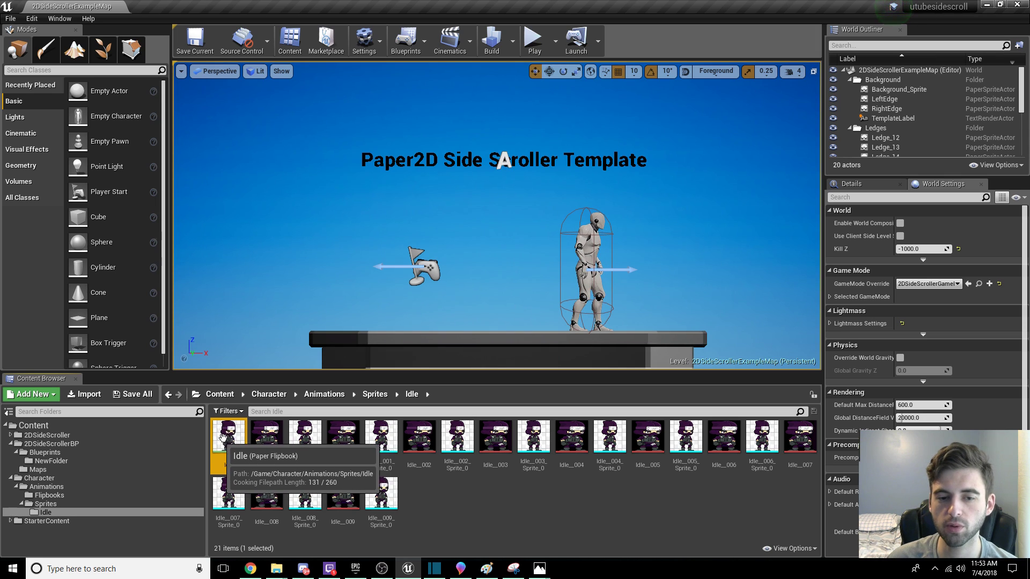
drag(226, 437, 53, 497)
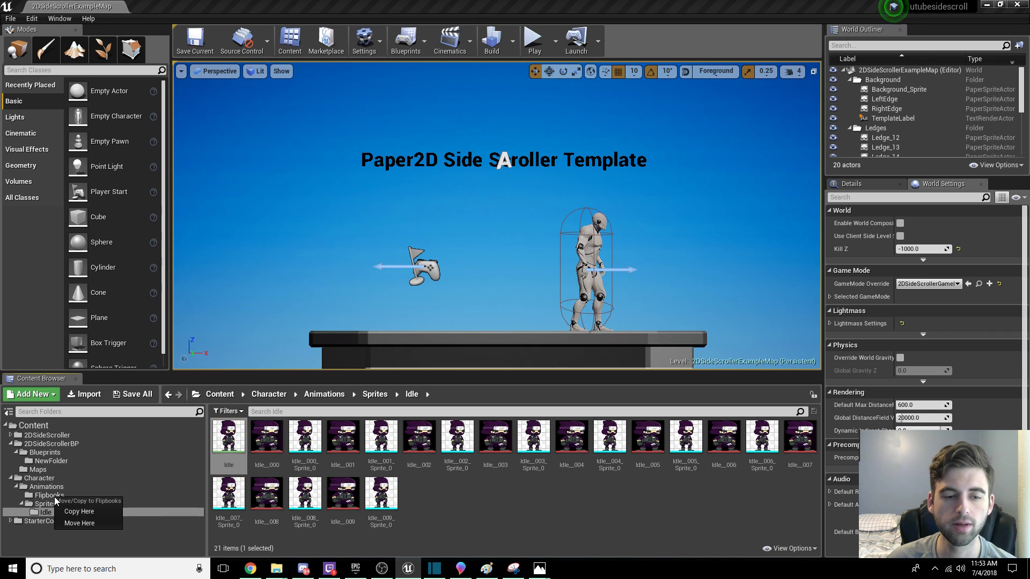
click(85, 523)
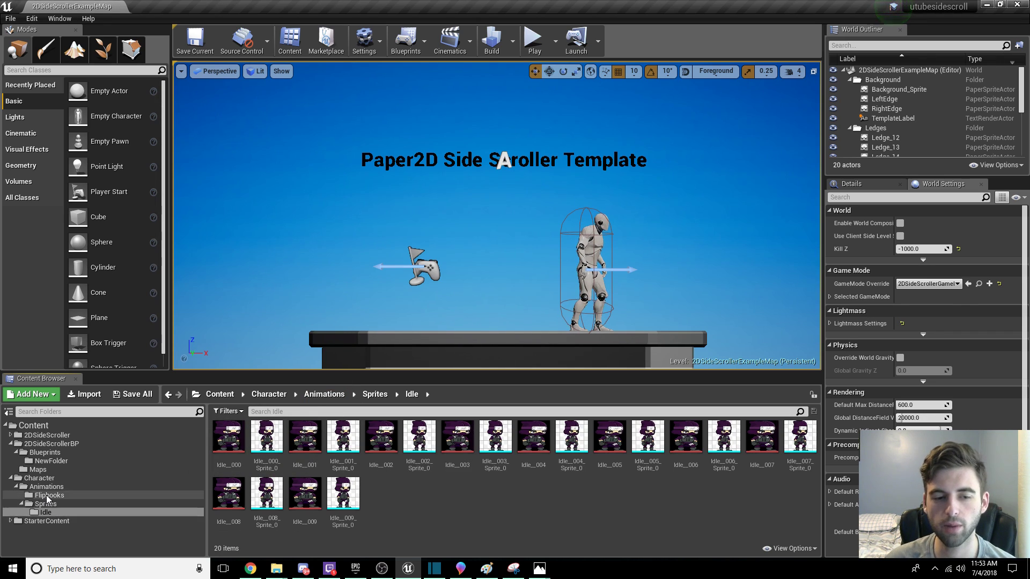
click(46, 495)
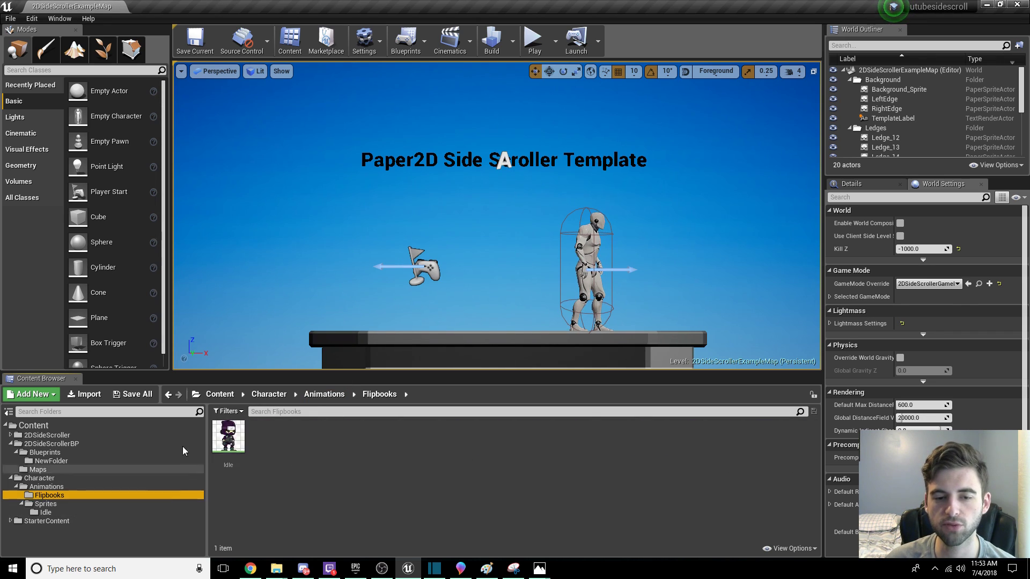
Step: Create a folder named Run inside the Sprites folder and open it
click(46, 504)
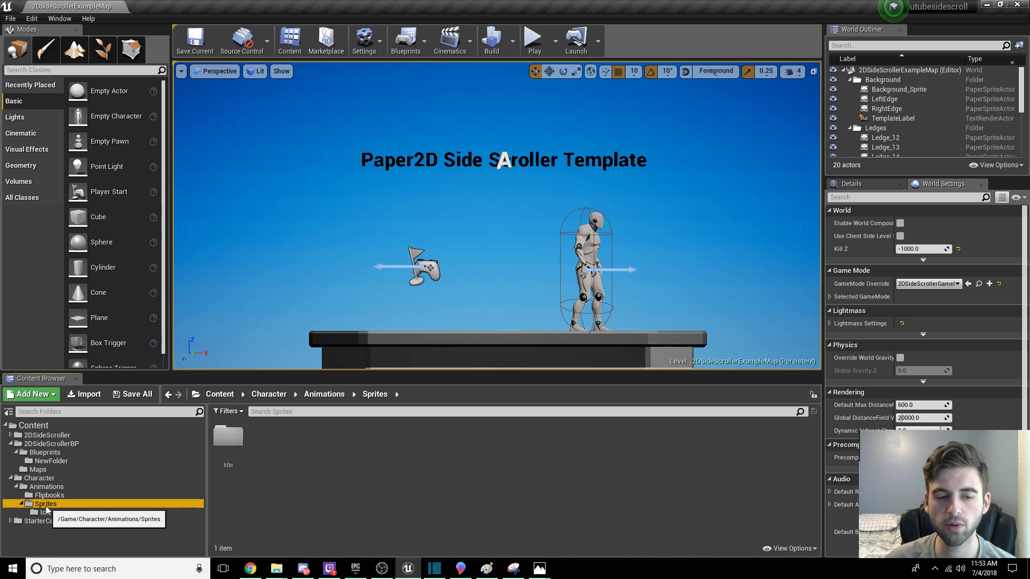
right_click(272, 446)
click(317, 126)
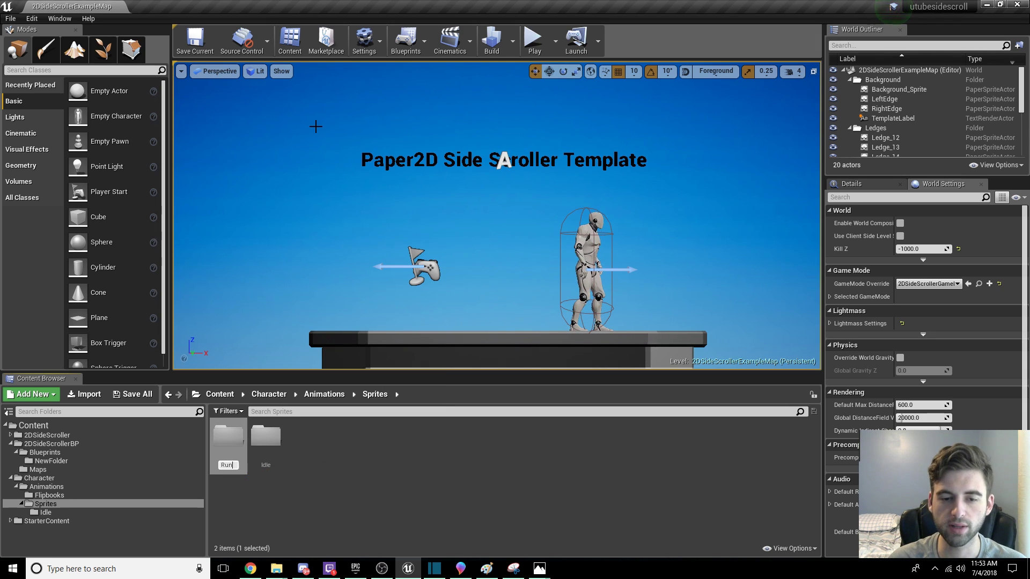
key(Return)
double_click(266, 448)
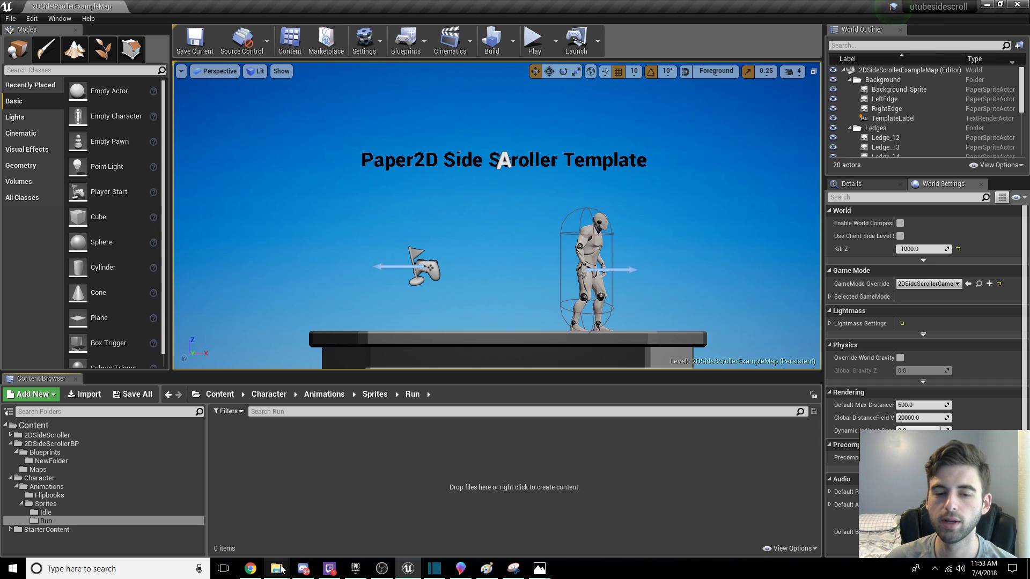
Step: Import the images Run__000 through Run__009 from the png folder in File Explorer into the Run folder
mouse_move(280, 569)
click(335, 514)
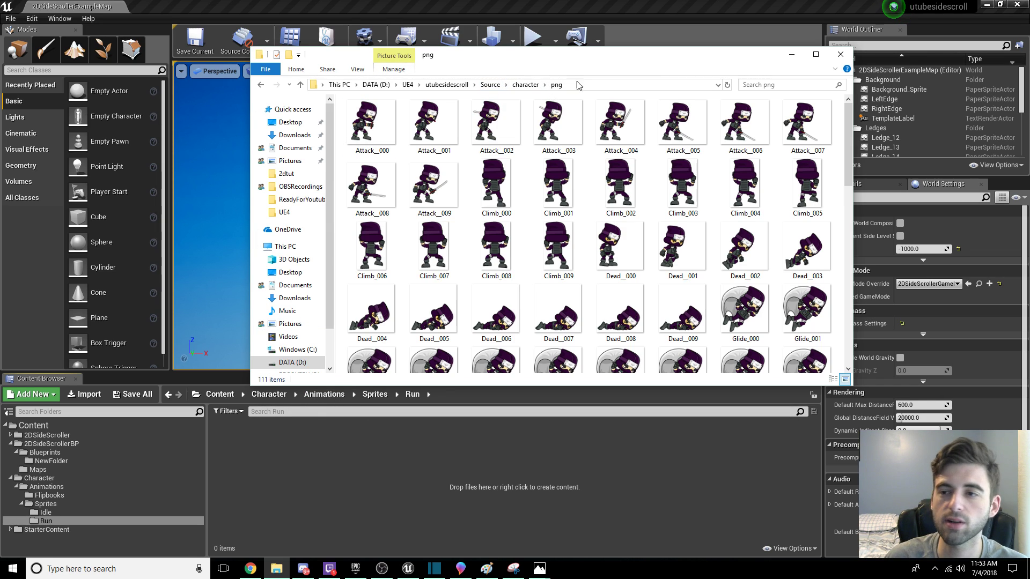
scroll(577, 168, down, 5)
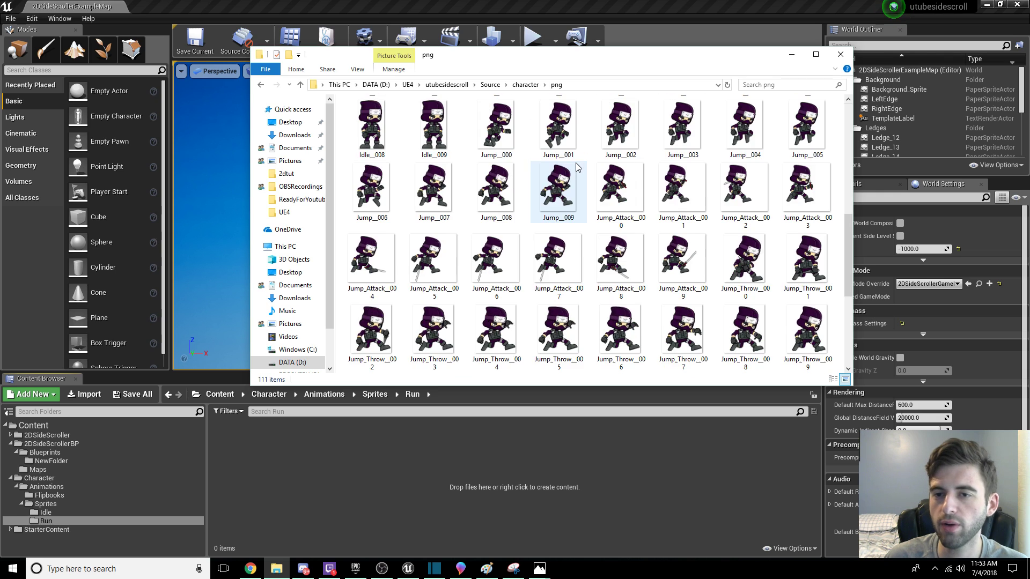
scroll(590, 183, down, 1)
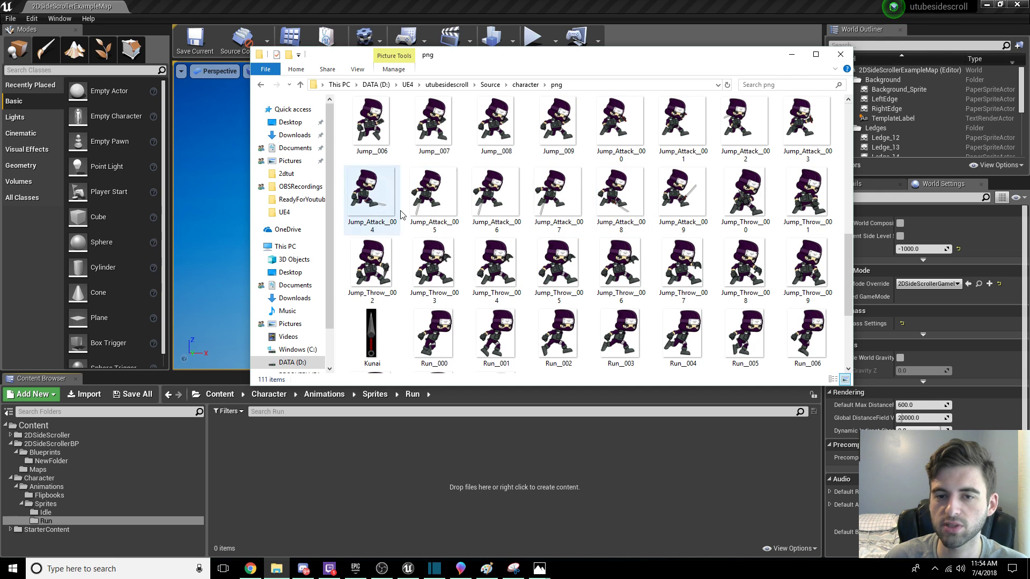
scroll(483, 204, down, 3)
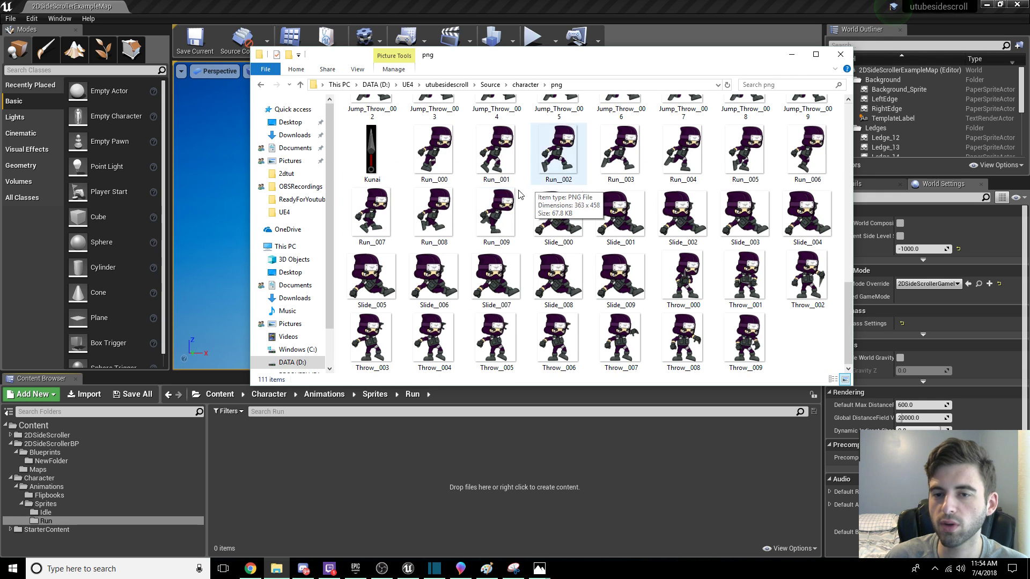
click(443, 161)
shift+click(497, 214)
drag(437, 153, 375, 460)
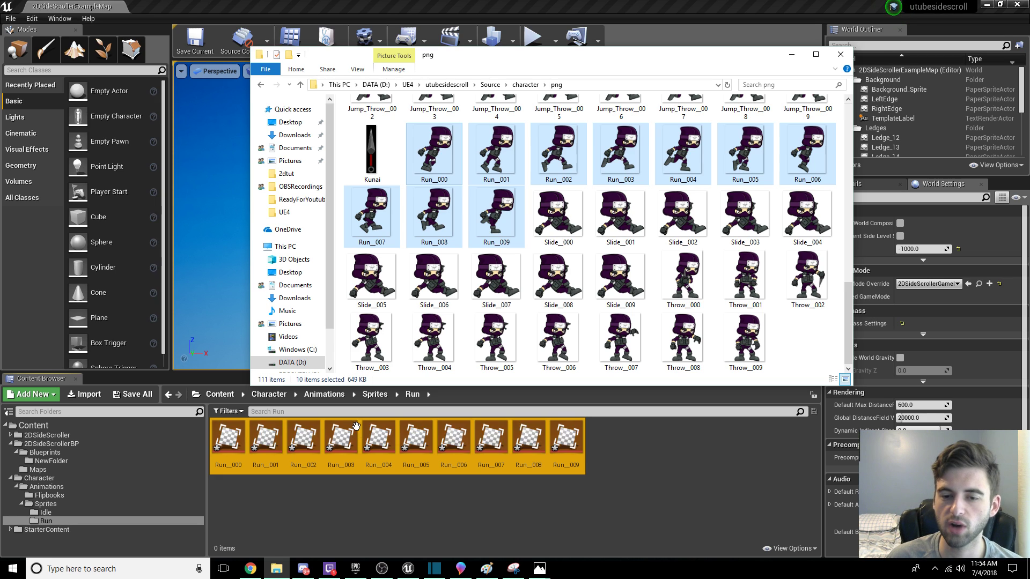
click(646, 453)
Step: Create sprites from all ten imported Run textures
click(232, 447)
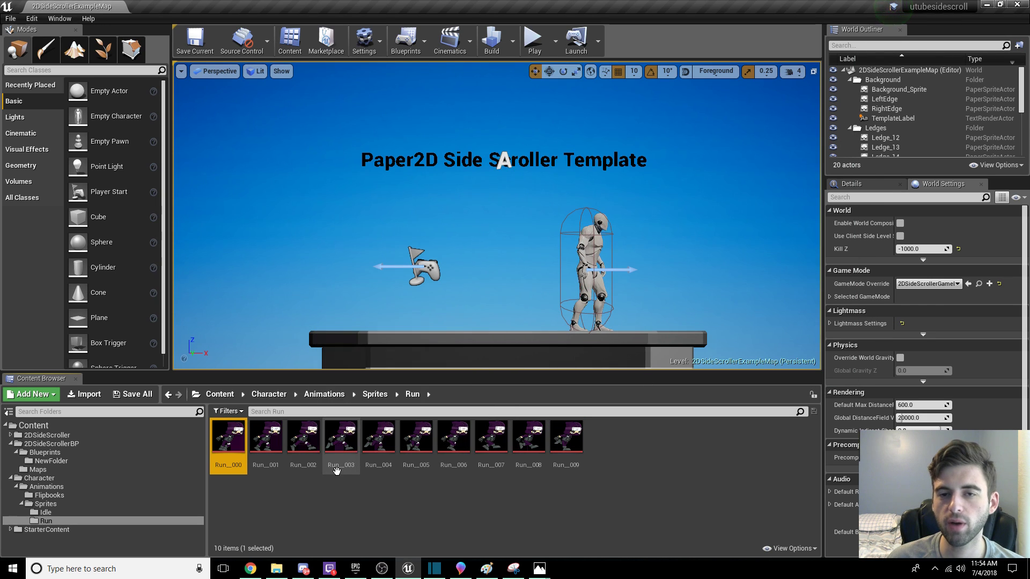
shift+click(566, 445)
right_click(235, 451)
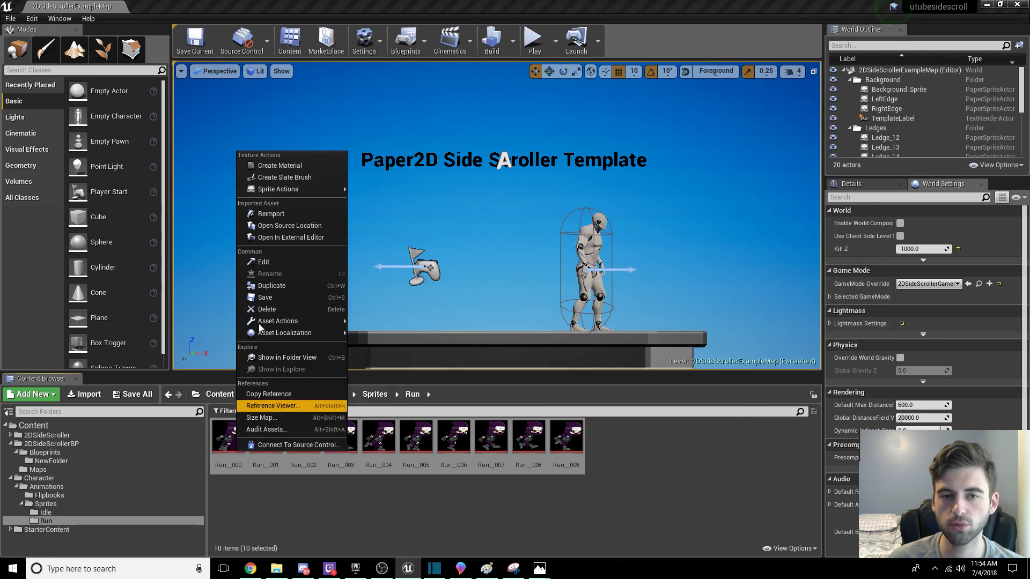
mouse_move(307, 189)
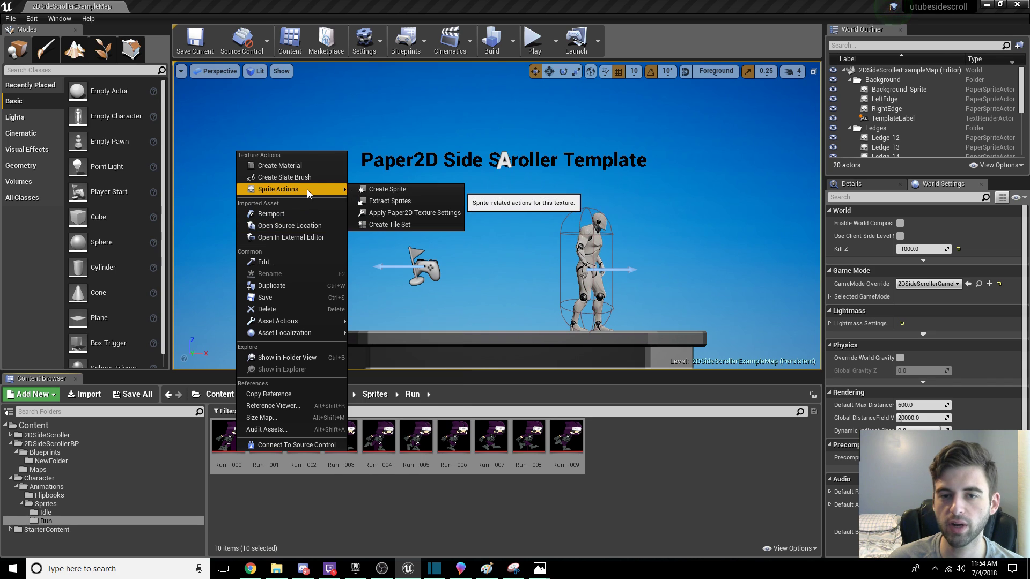
click(388, 190)
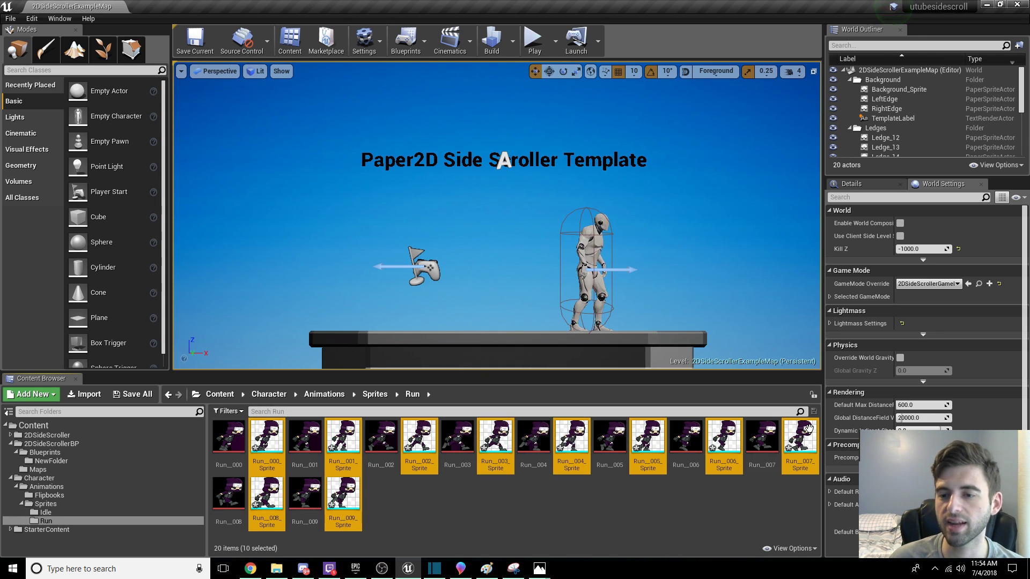
Step: Create a flipbook named Run from the ten Run sprites, preview it in the flipbook editor, and close the editor
right_click(353, 499)
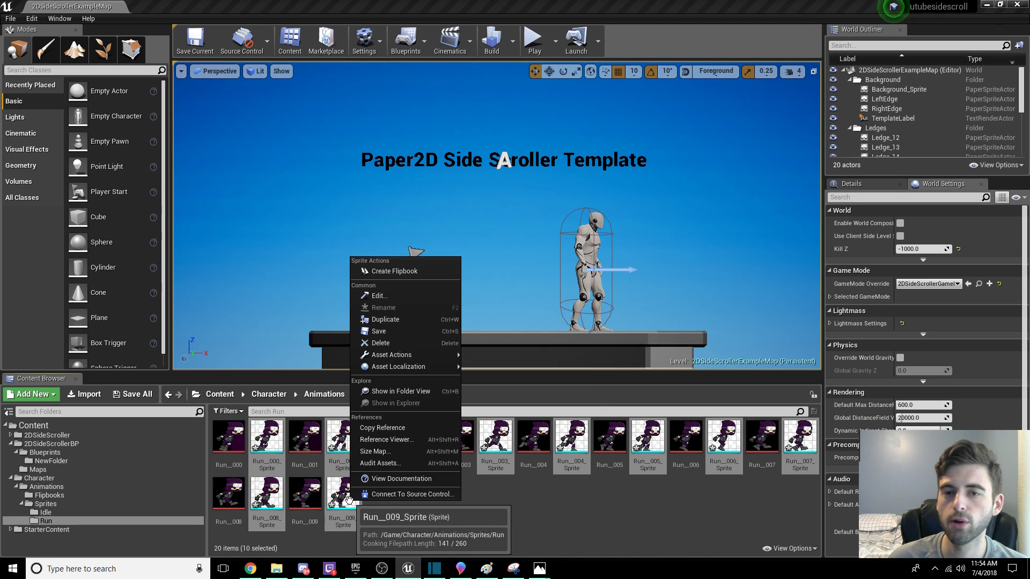
click(420, 272)
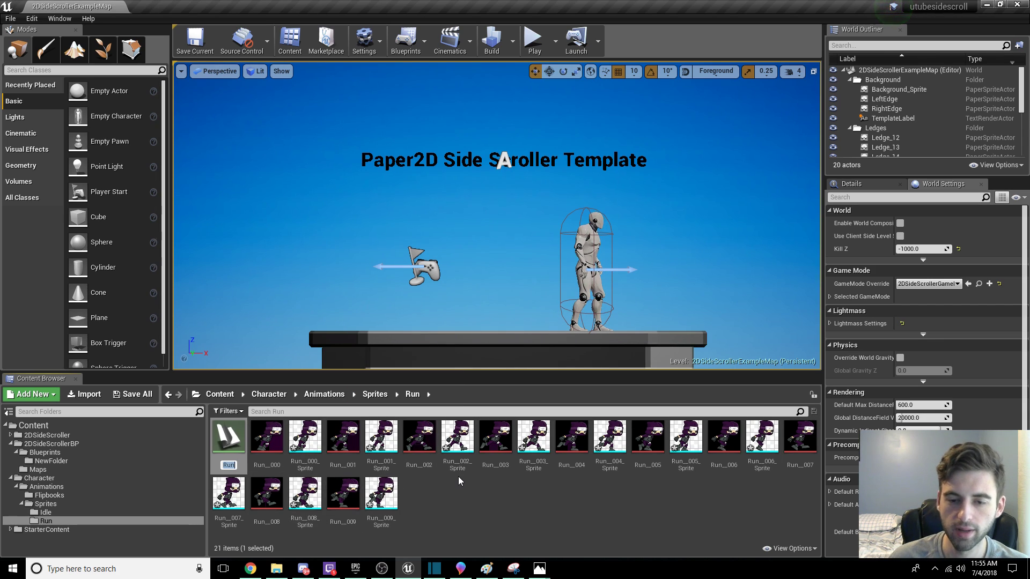
key(Return)
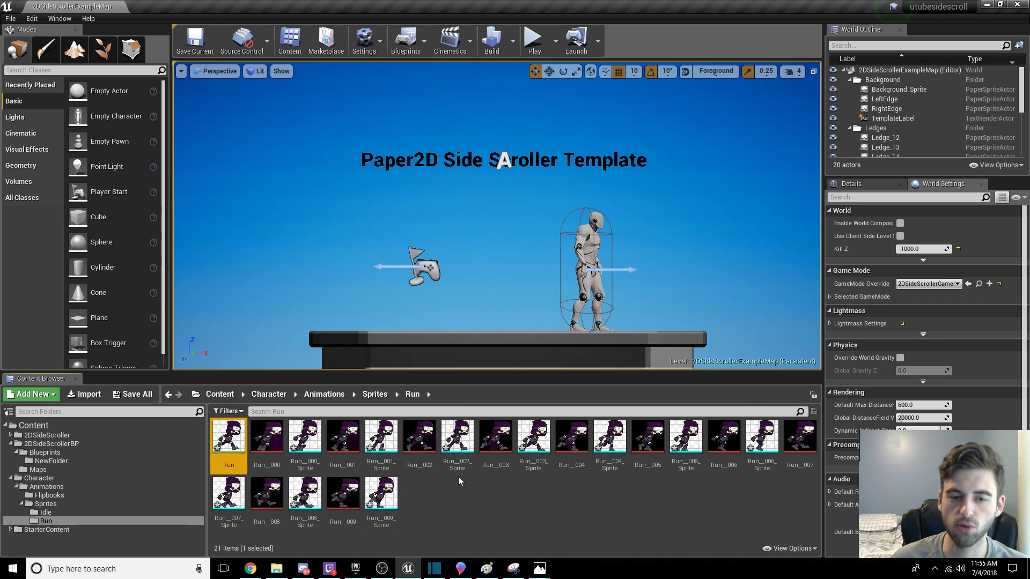
double_click(235, 447)
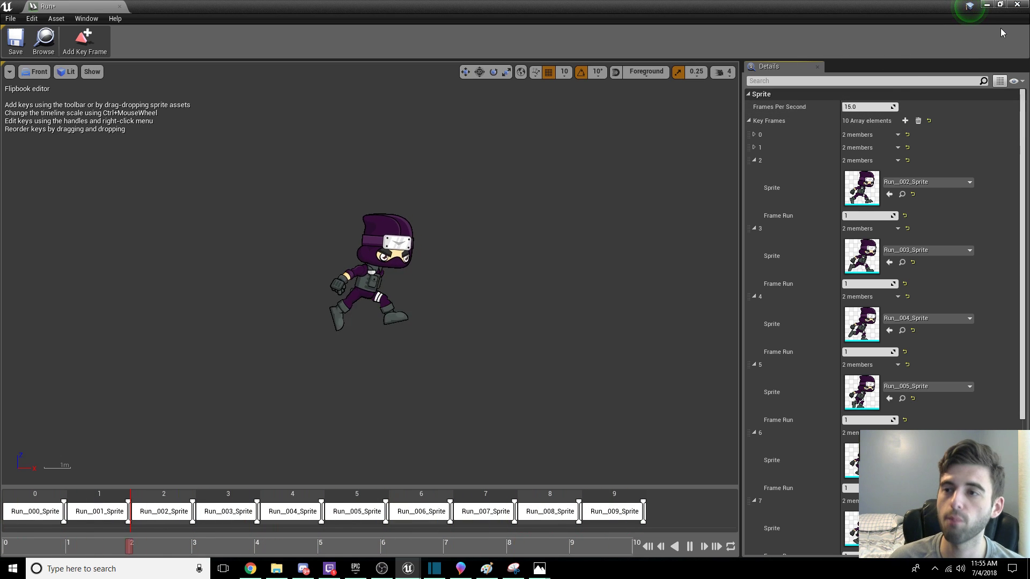
click(1016, 11)
Step: Delete the flipbook and every texture and sprite in the Run folder
click(229, 440)
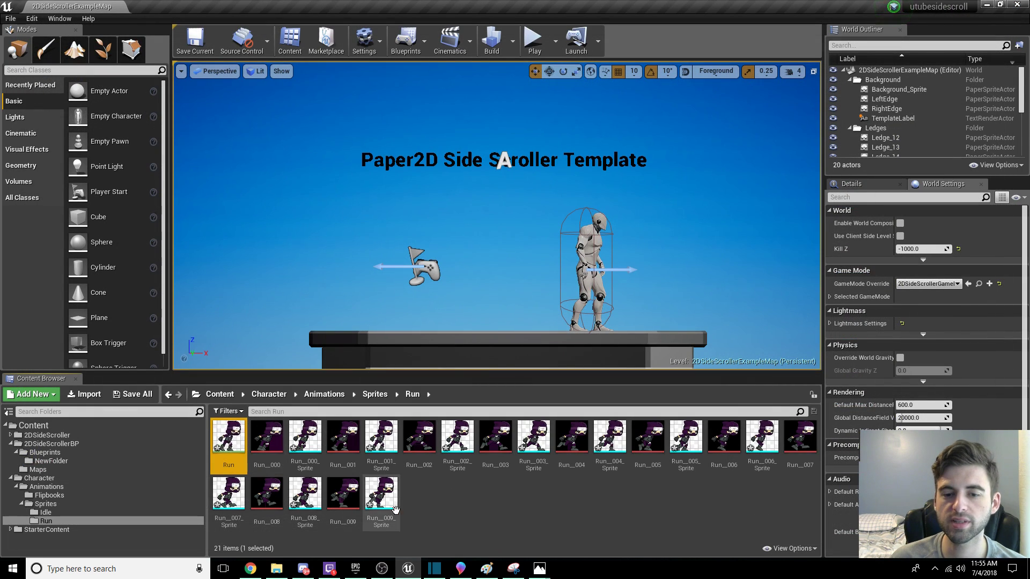
shift+click(382, 497)
key(Delete)
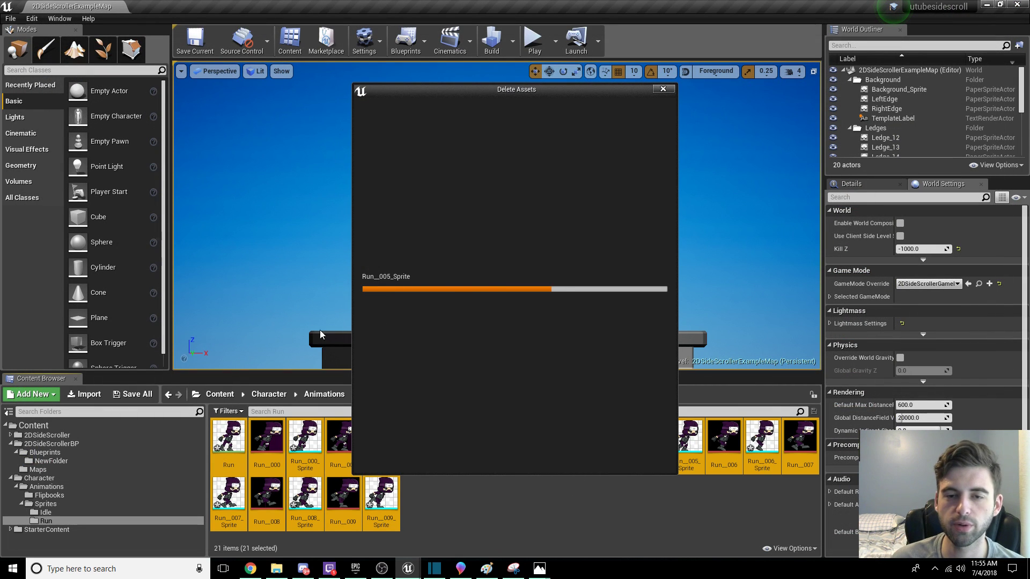
click(449, 457)
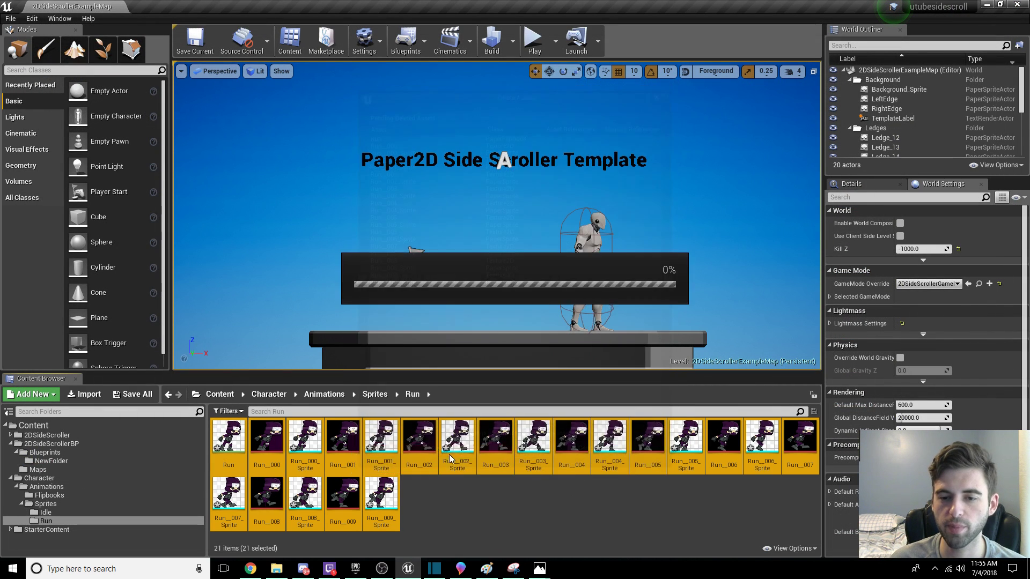
Step: Import Run__000 through Run__009 from File Explorer into the emptied Run folder and create a sprite from each texture
click(280, 570)
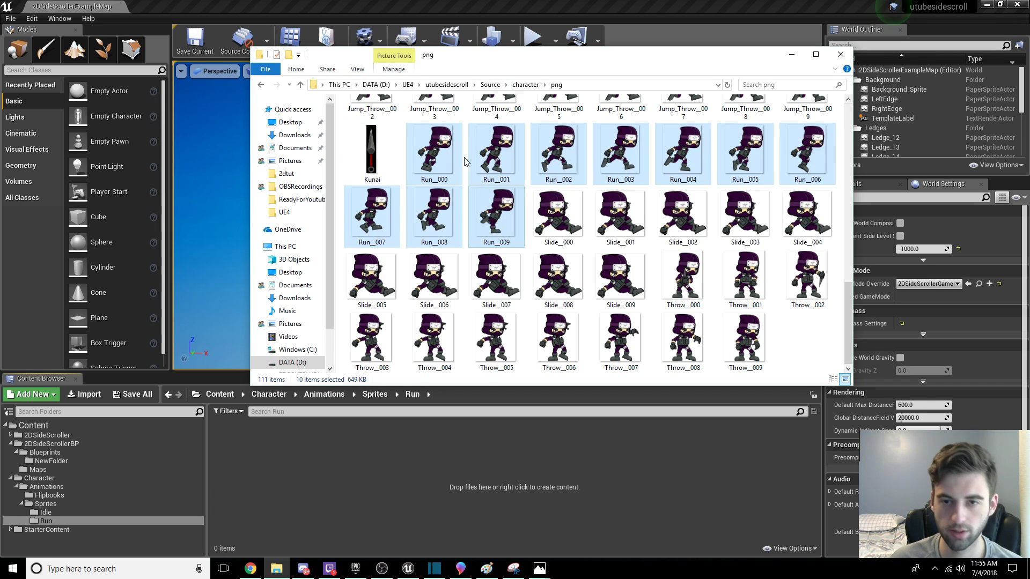
drag(460, 159, 351, 454)
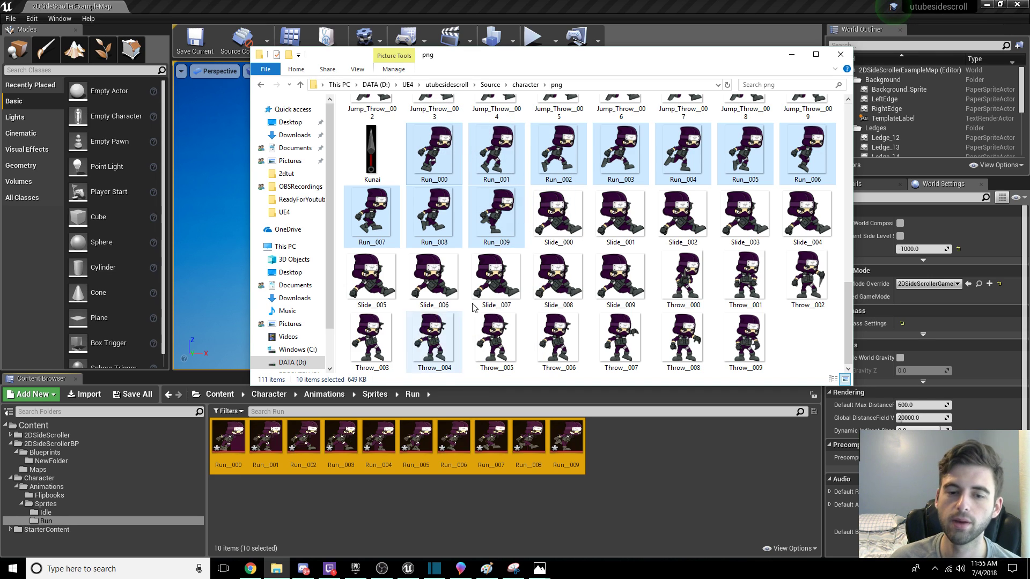
click(794, 58)
right_click(459, 437)
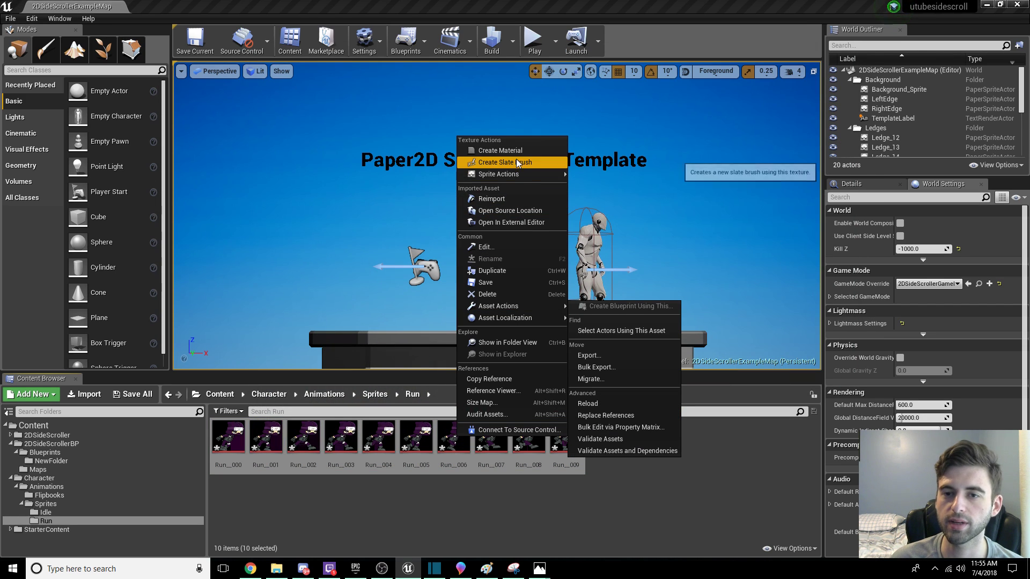
mouse_move(524, 172)
click(597, 175)
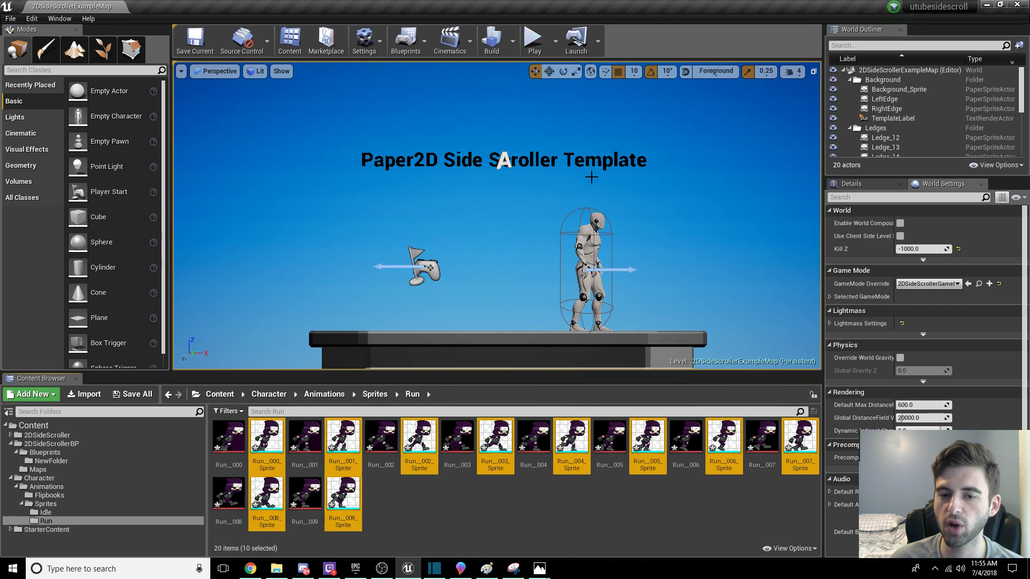
Step: Create a flipbook from the ten selected Run sprites, keeping the name Run
right_click(345, 498)
click(390, 270)
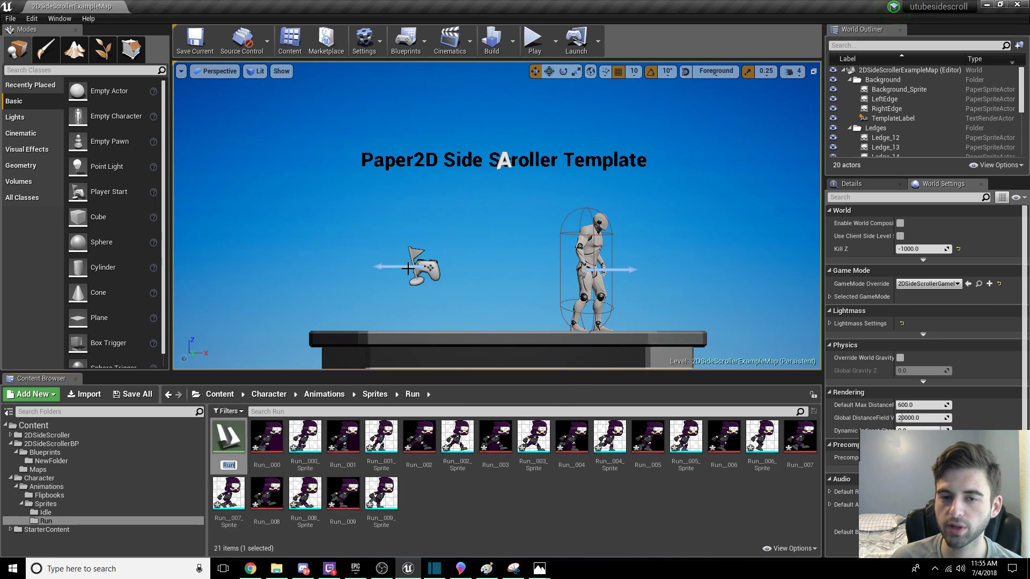
key(Return)
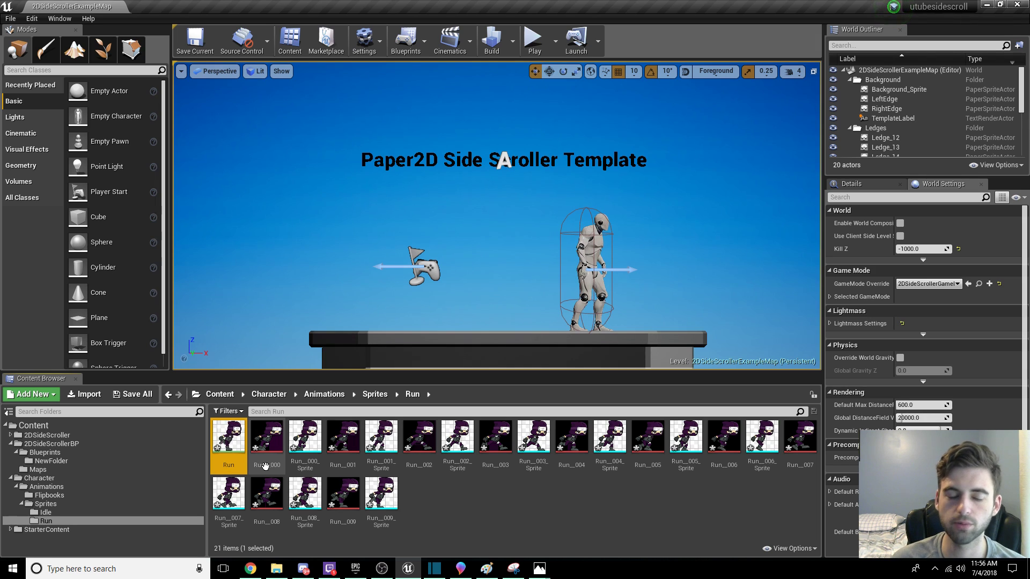
click(487, 519)
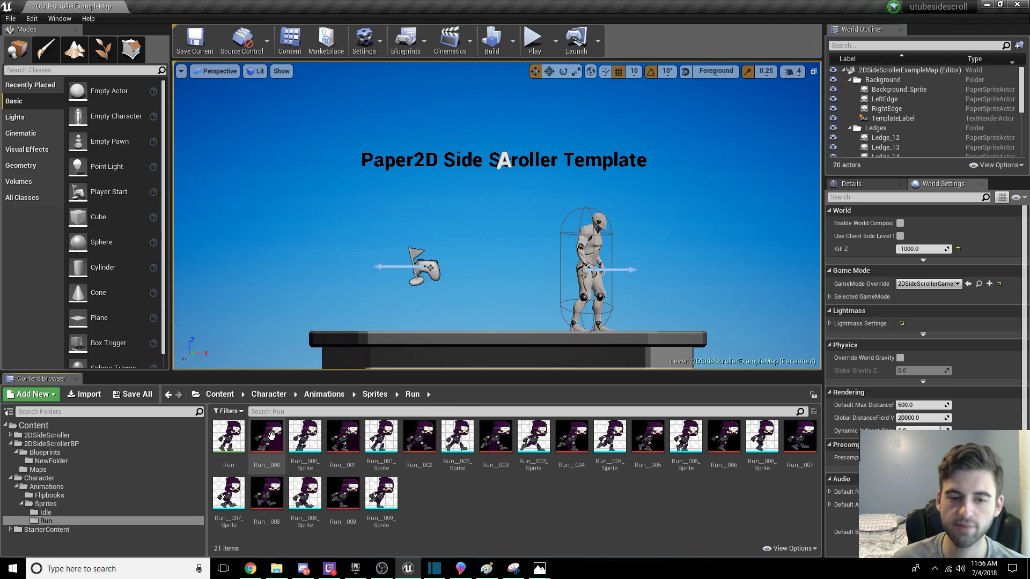
Step: Move the Run flipbook into the Flipbooks folder and open that folder
drag(227, 436, 62, 496)
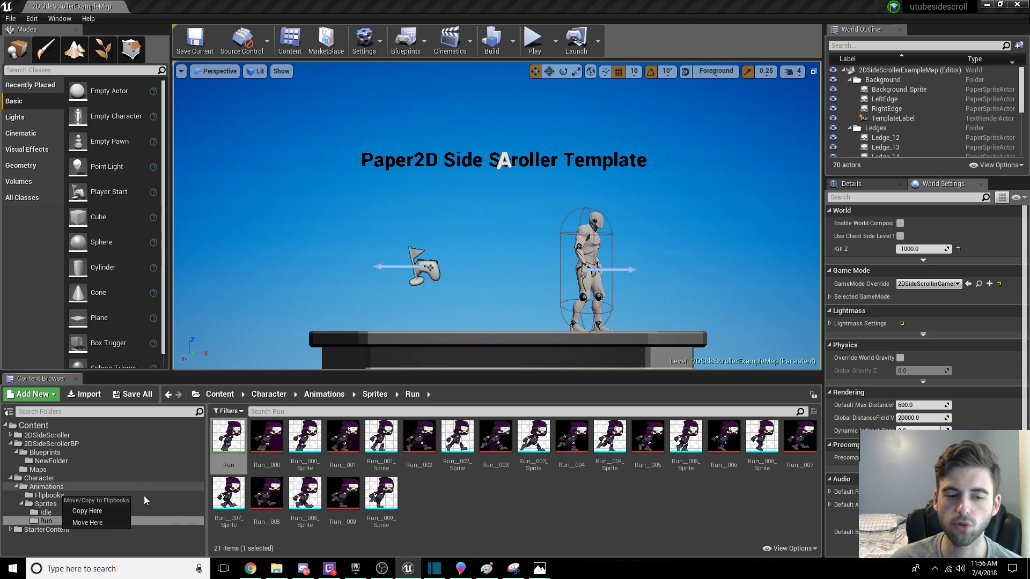
click(87, 523)
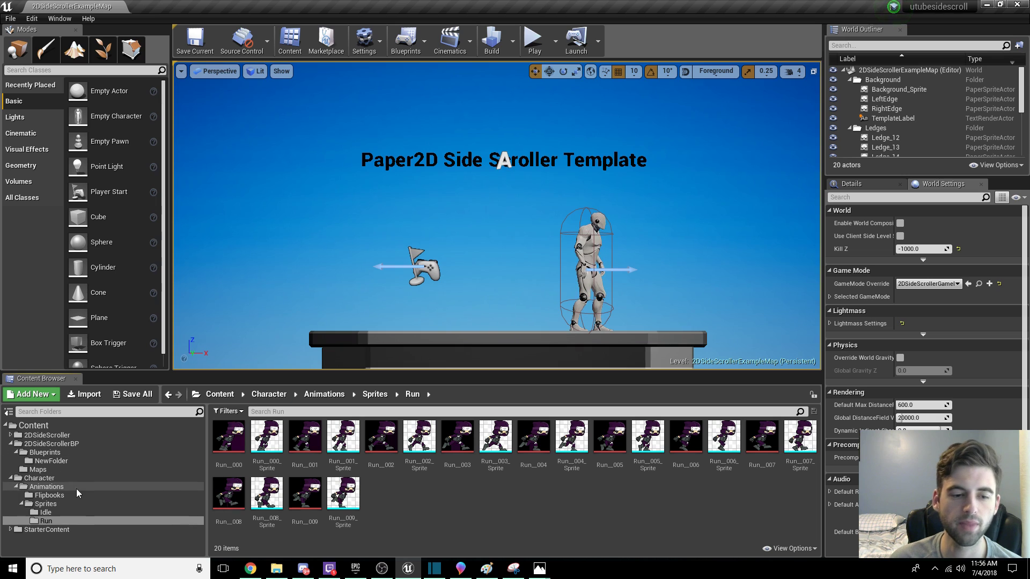
click(51, 495)
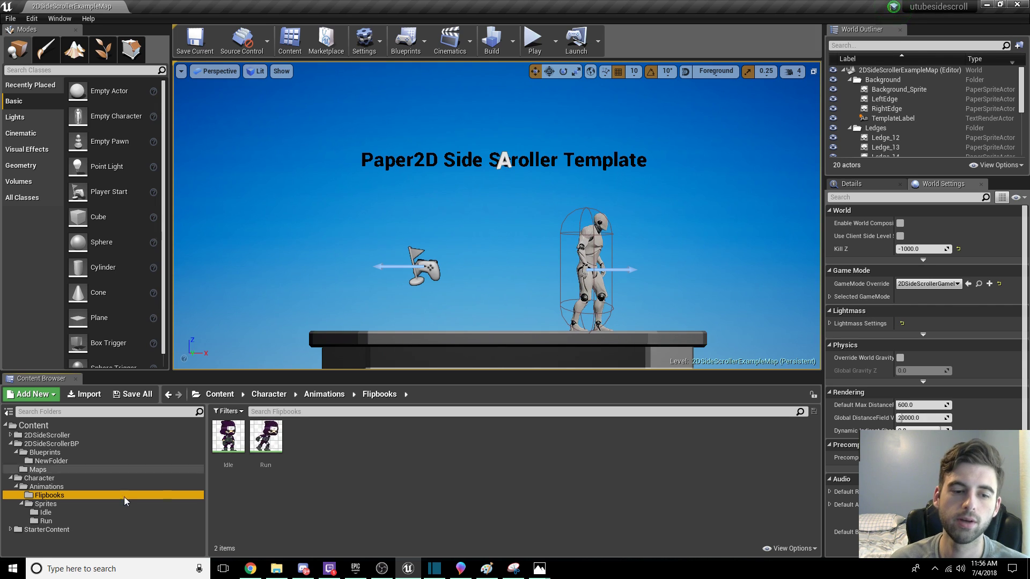
Step: Open the 2DSideScrollerCharacter blueprint from the Character folder and examine the Select node in the event graph's Handle Animation section
double_click(56, 482)
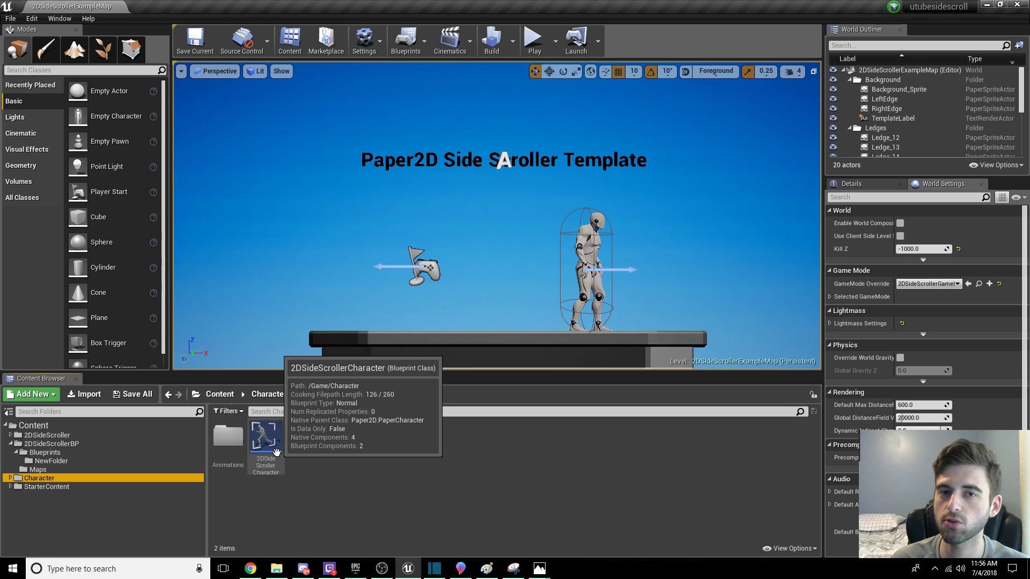
double_click(266, 437)
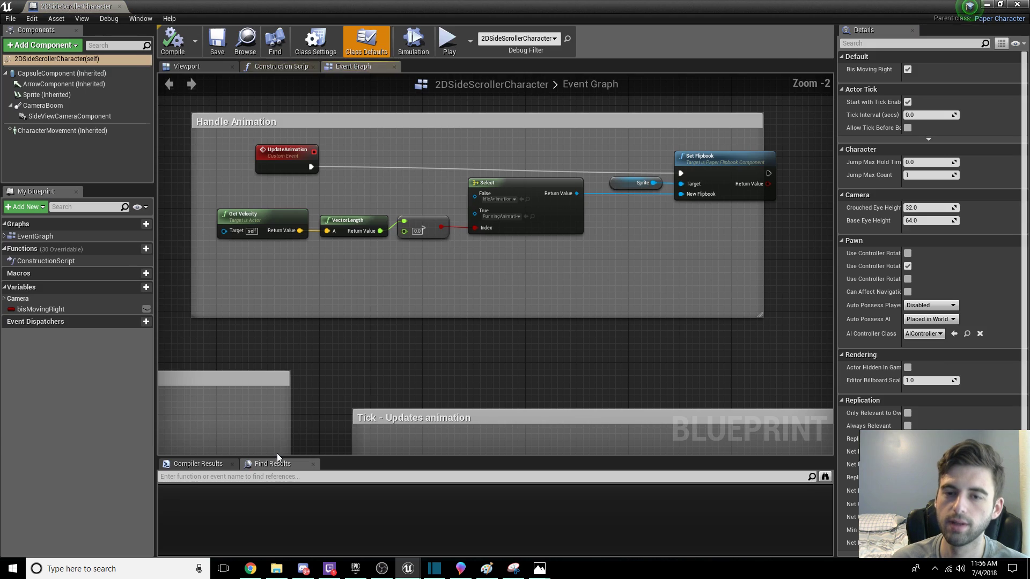
scroll(585, 258, up, 2)
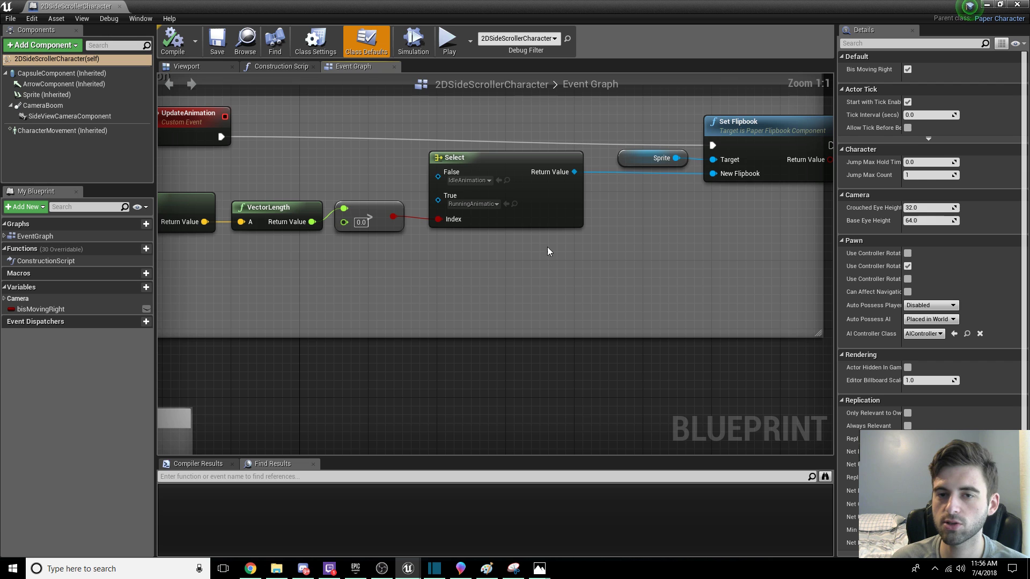
scroll(500, 186, down, 4)
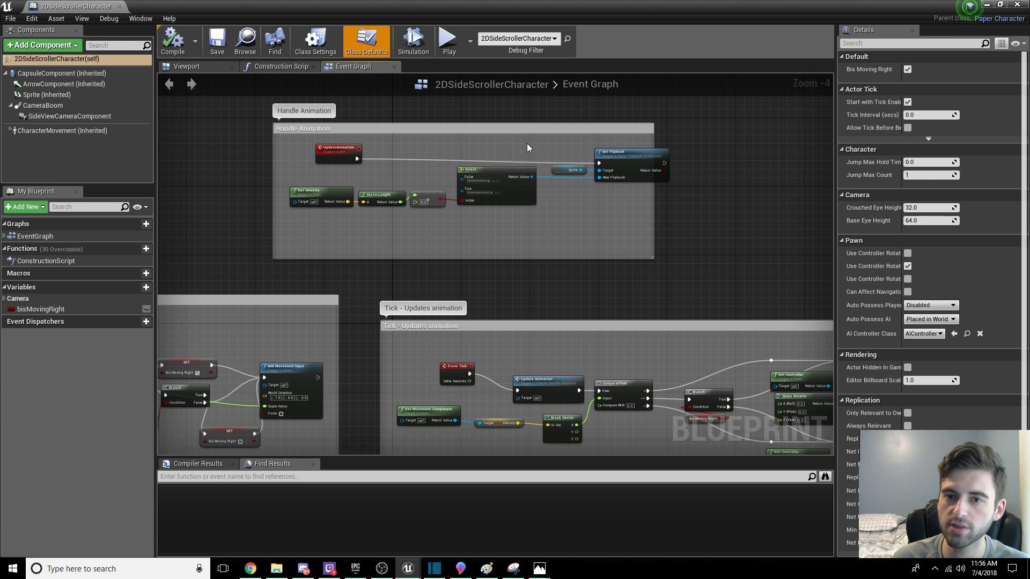
right_drag(578, 234, 653, 108)
right_drag(519, 157, 558, 321)
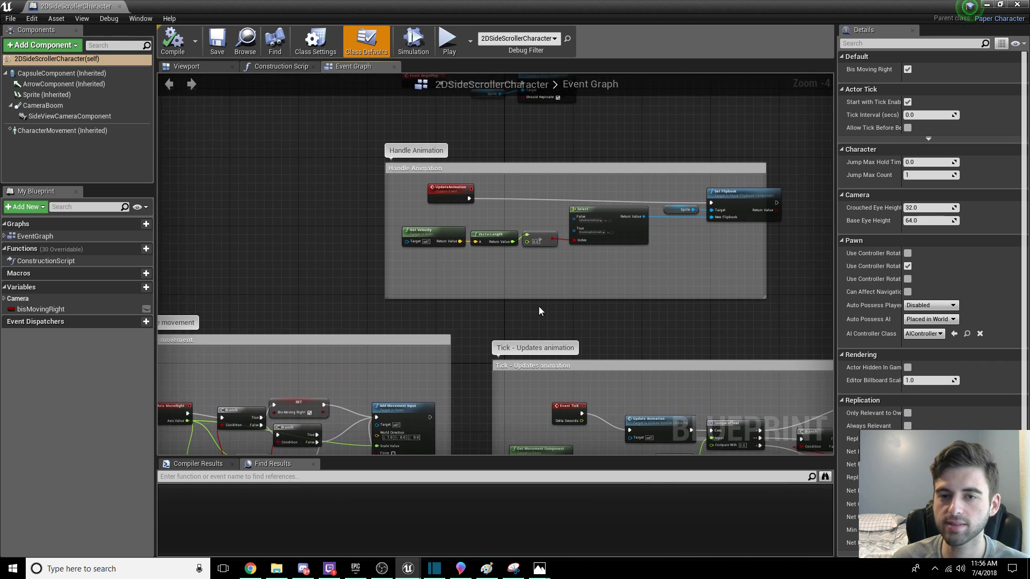
scroll(539, 312, up, 2)
right_drag(340, 207, 260, 193)
scroll(346, 184, up, 1)
scroll(423, 197, up, 1)
right_drag(449, 221, 384, 138)
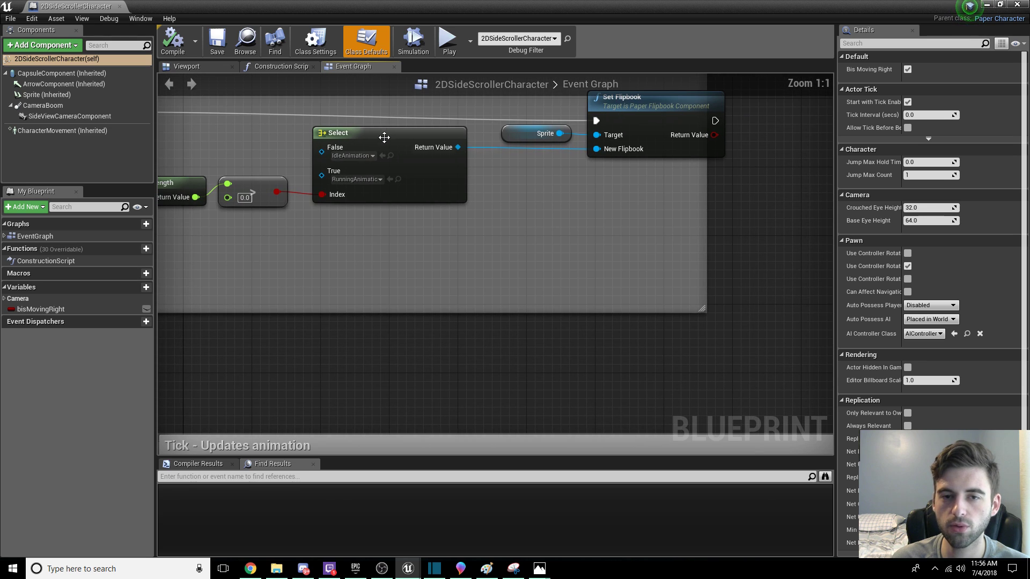
Step: Set the Select node's False flipbook to Idle and its True flipbook to Run, and compile and save the blueprint
right_drag(386, 178, 391, 221)
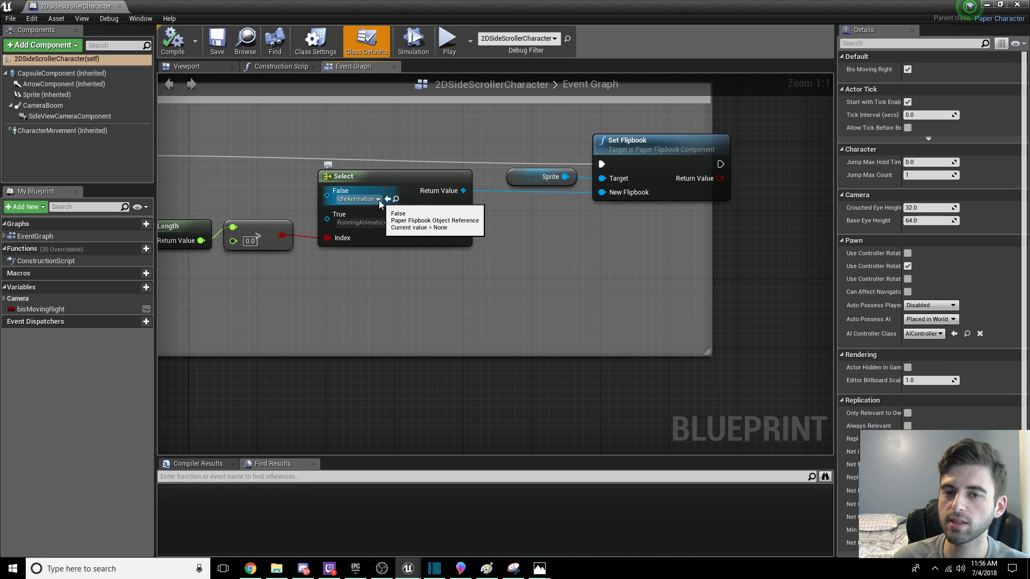
click(378, 200)
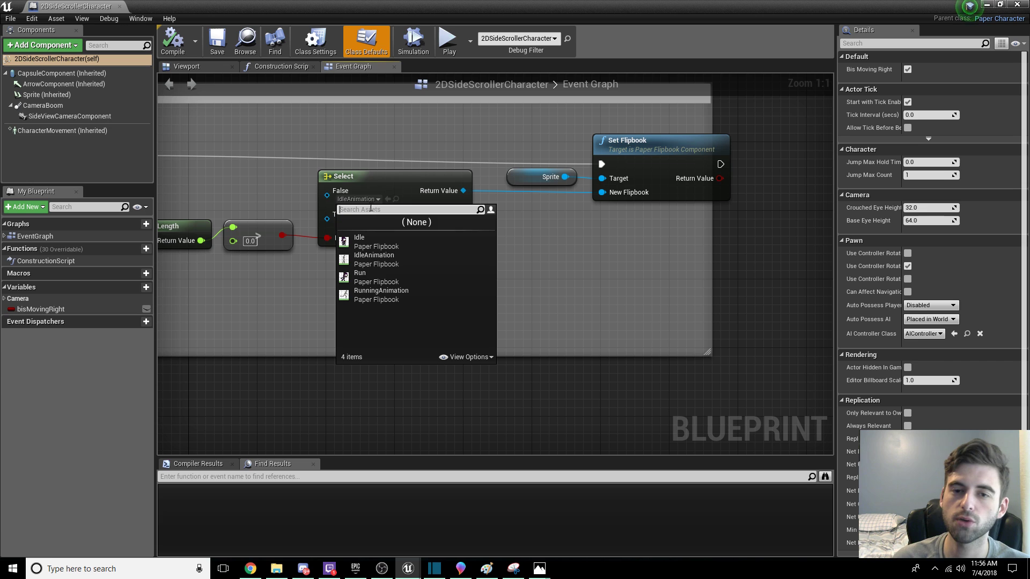
click(383, 247)
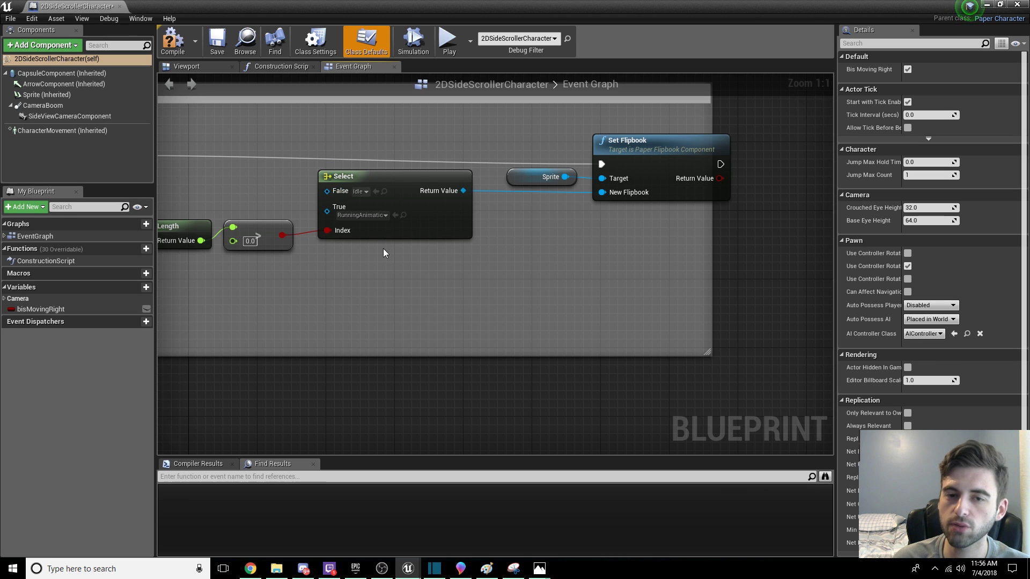
click(386, 216)
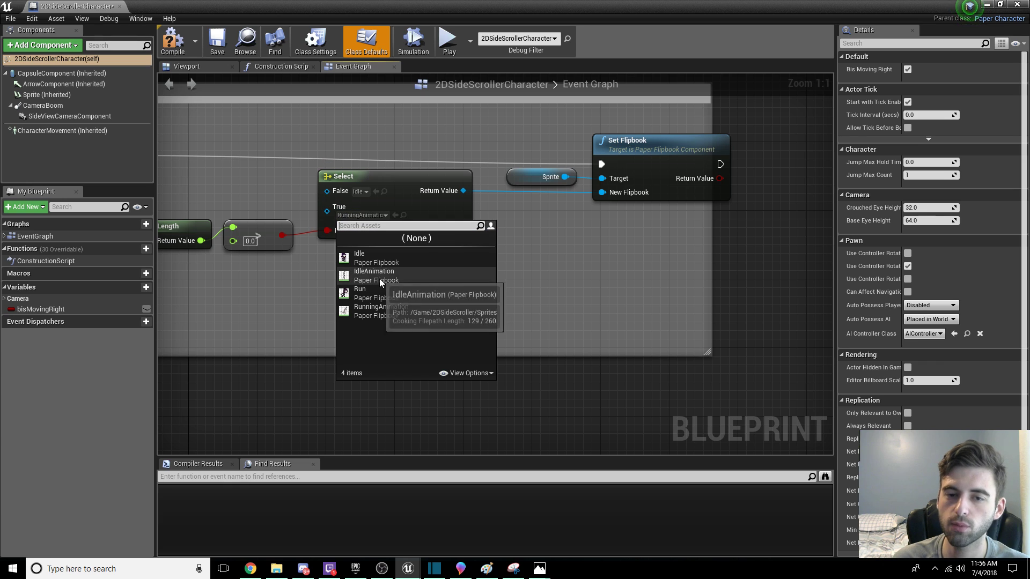
click(380, 292)
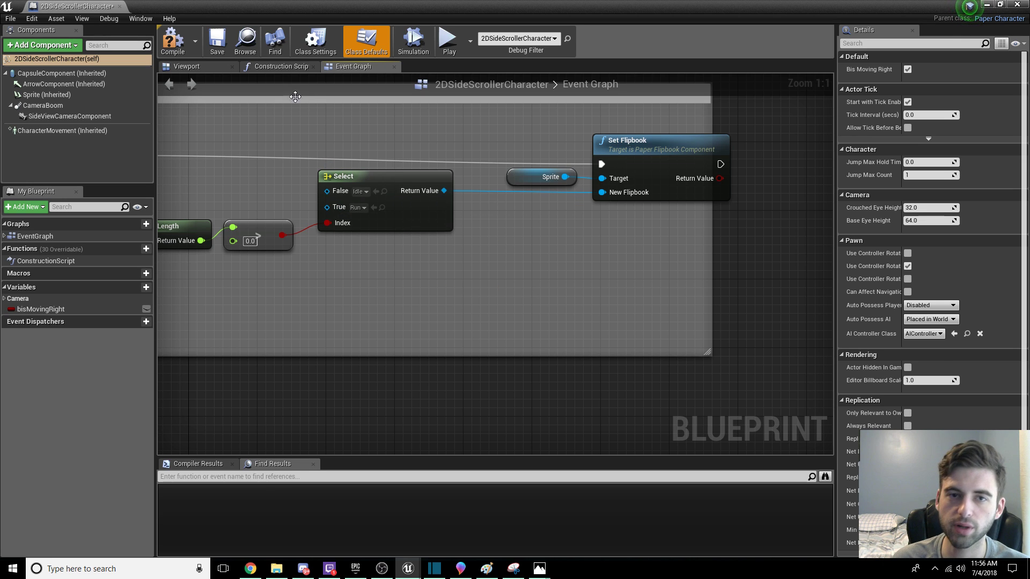
click(216, 47)
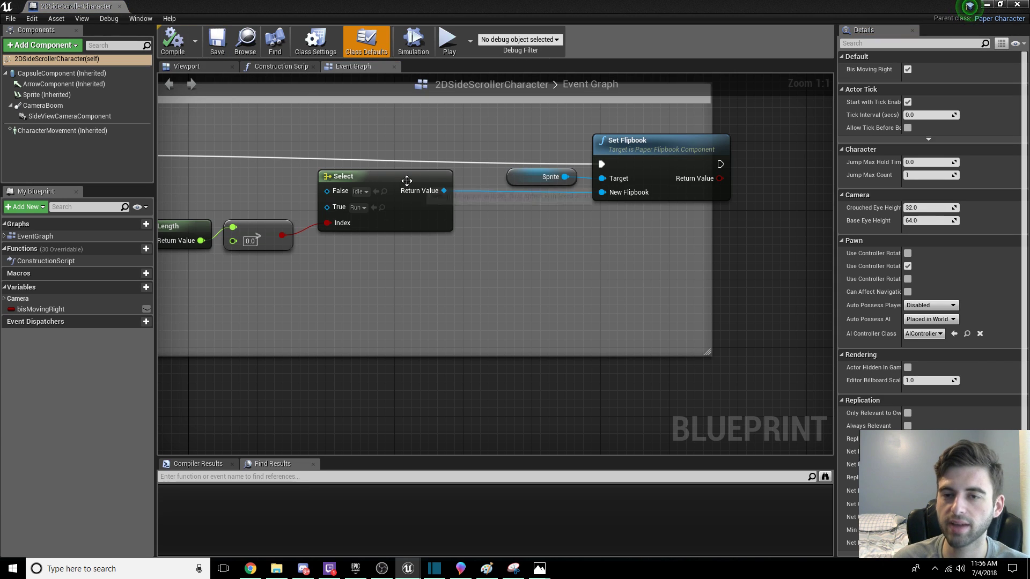
scroll(407, 180, down, 1)
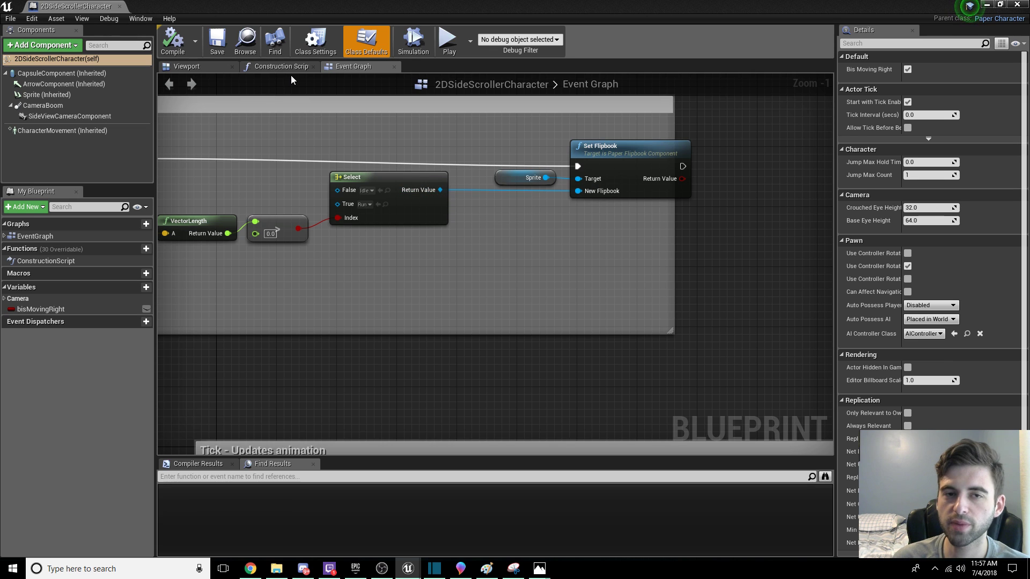
click(205, 69)
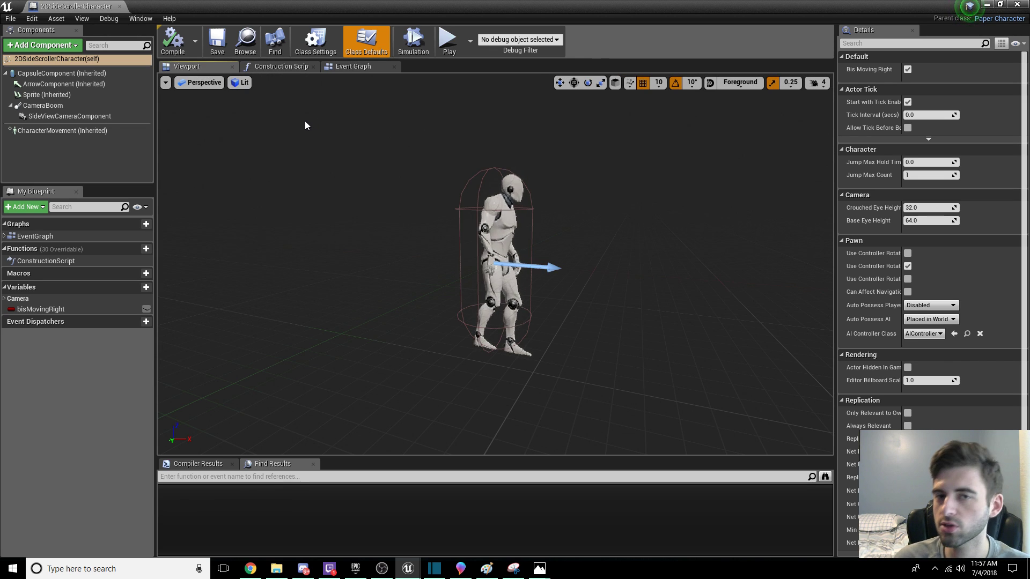
click(353, 67)
right_drag(374, 184, 498, 271)
scroll(375, 184, down, 3)
right_drag(369, 208, 338, 180)
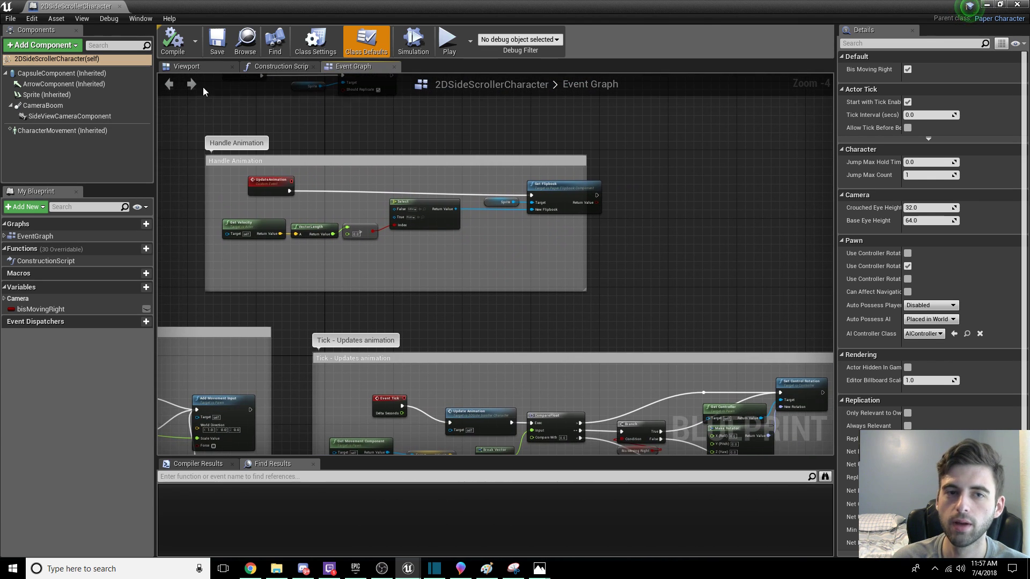
Step: Select the character's Sprite component in the blueprint viewport and set its source flipbook to Idle
click(193, 65)
click(497, 226)
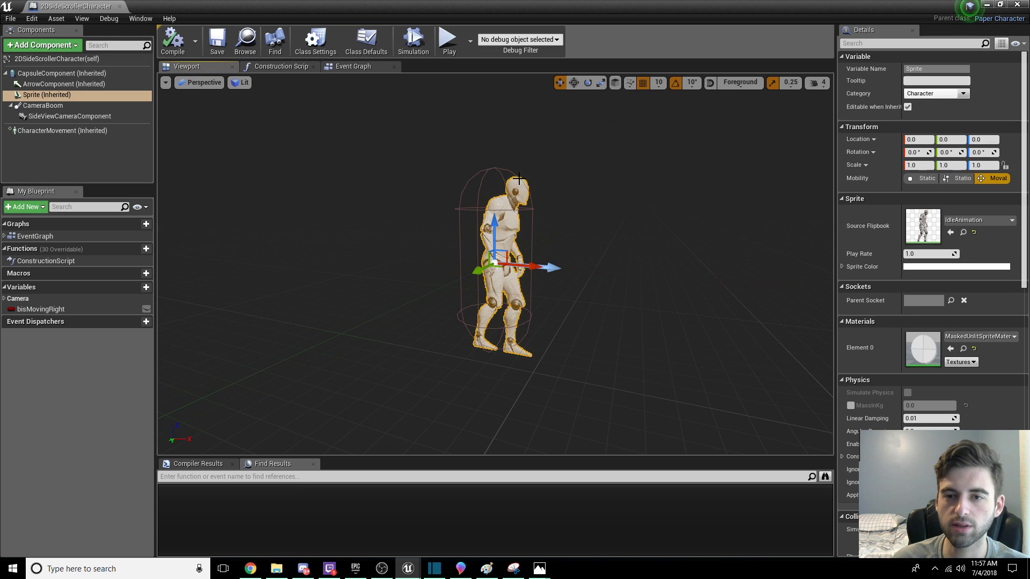
right_drag(478, 234, 506, 228)
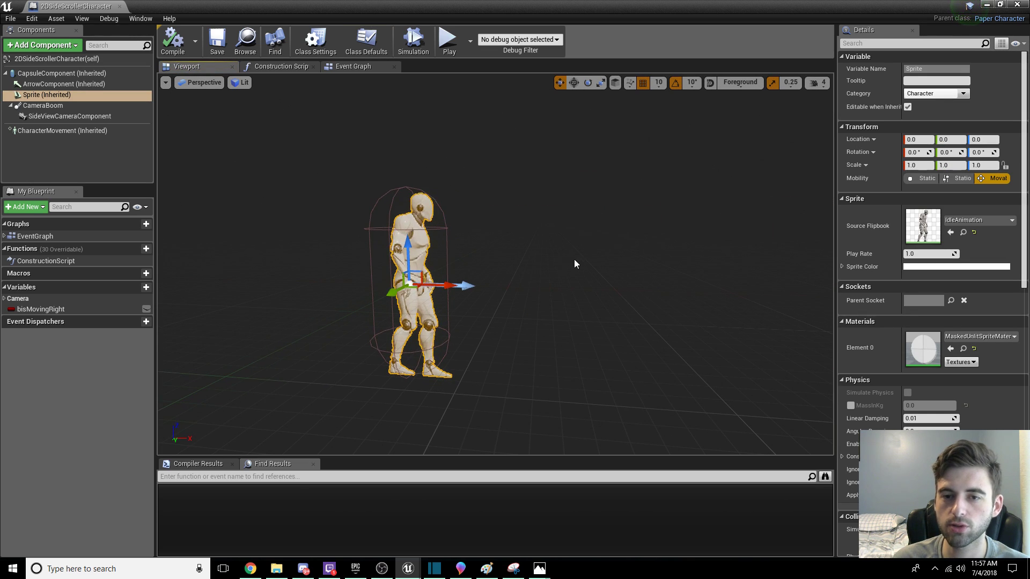
right_drag(414, 229, 407, 231)
click(407, 229)
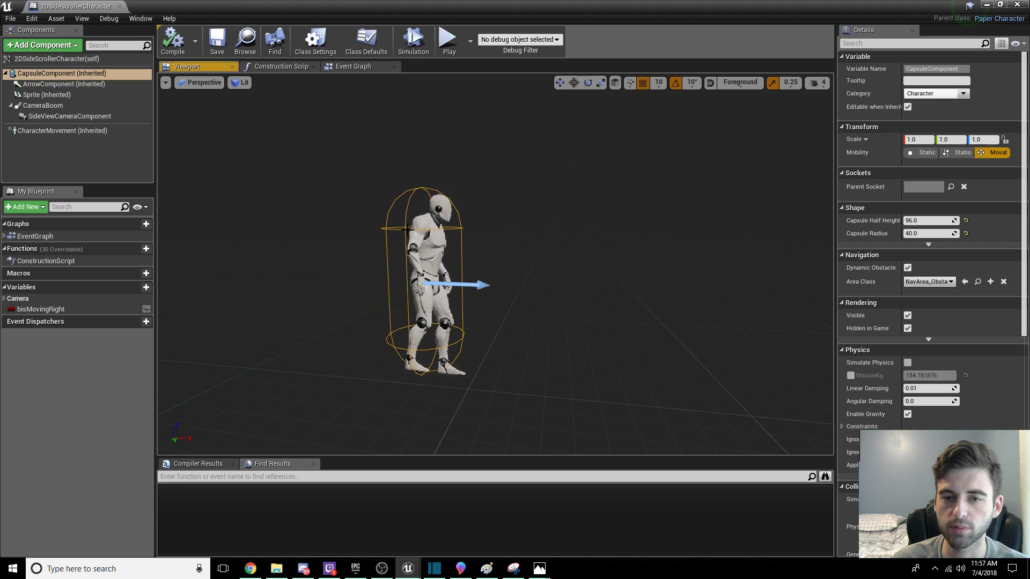
click(432, 246)
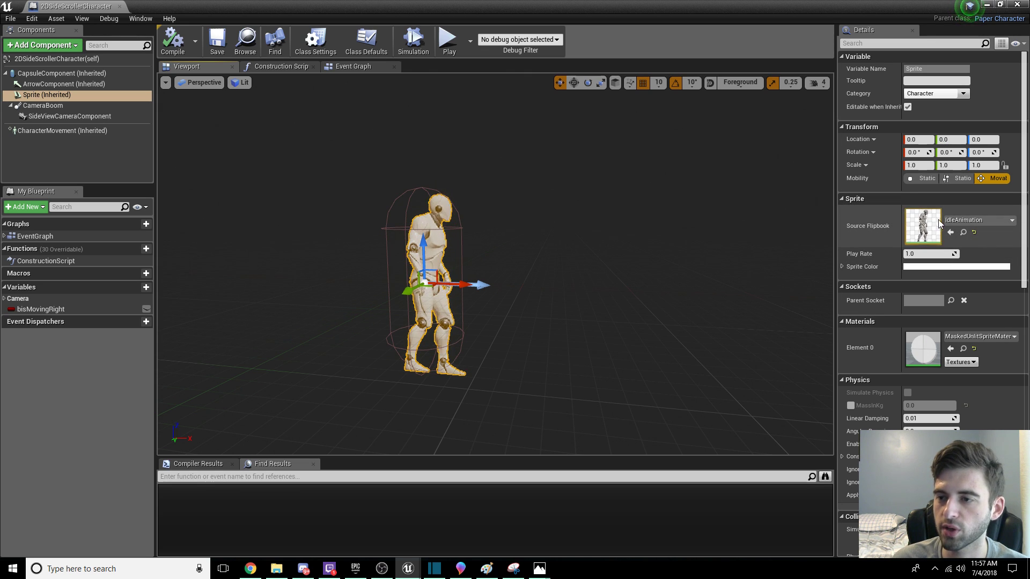
click(978, 221)
click(910, 343)
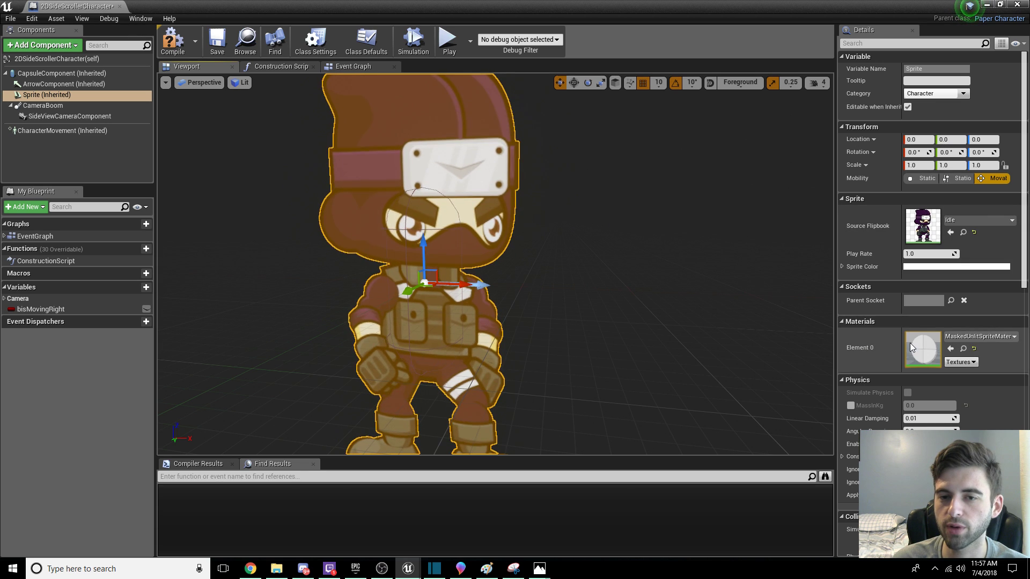
Step: Compile and save the character blueprint with the new source flipbook and close its editor
scroll(891, 285, down, 2)
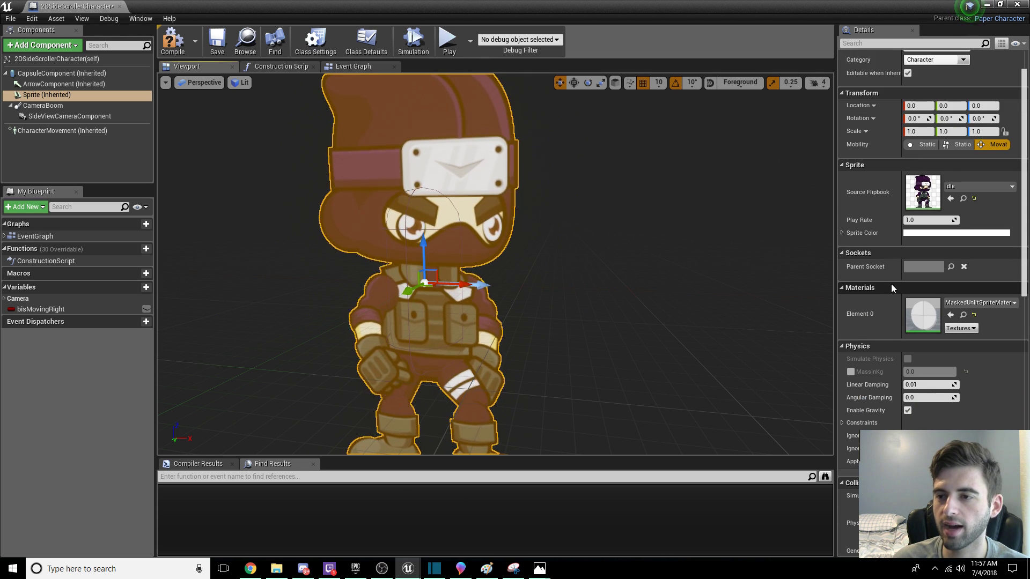
scroll(908, 321, down, 9)
scroll(920, 327, up, 7)
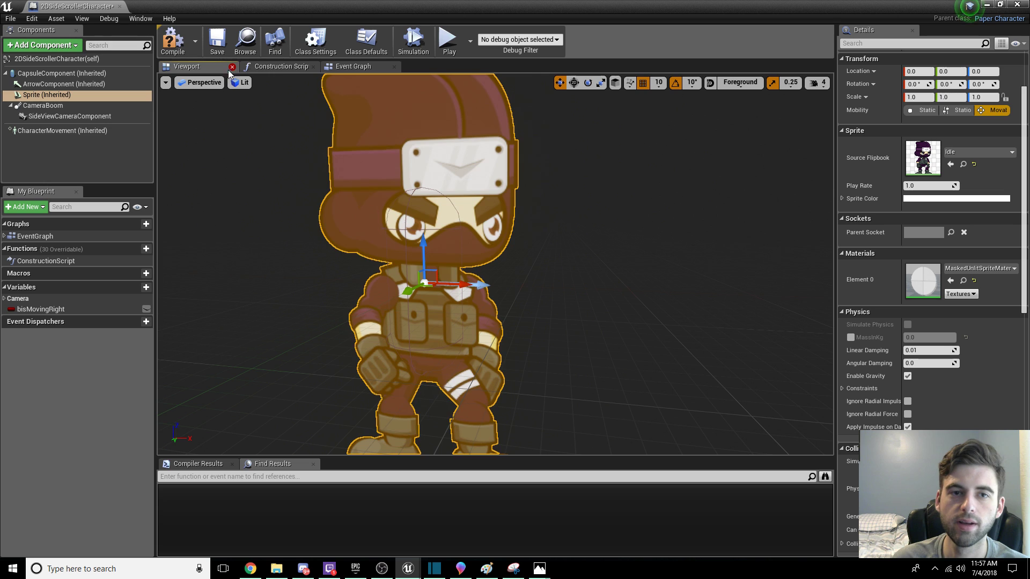
click(173, 42)
click(218, 42)
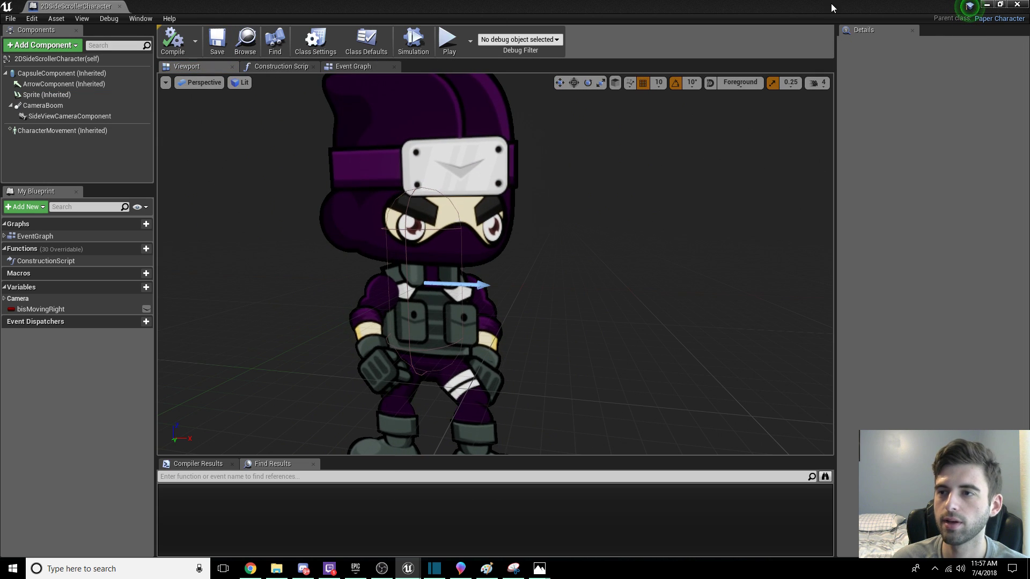
click(1017, 5)
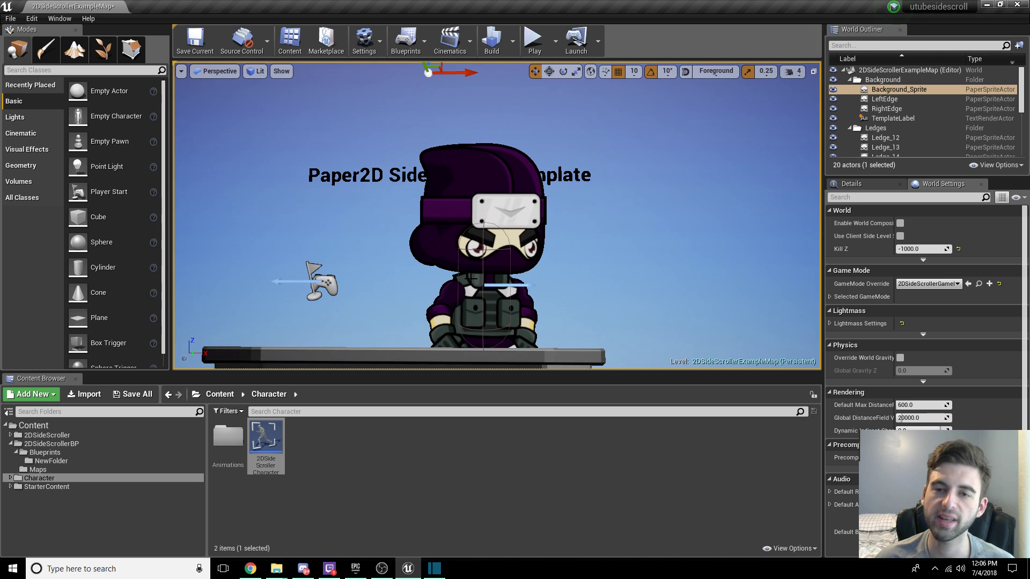
Step: Reopen the 2DSideScrollerCharacter blueprint and scale the Sprite component uniformly to 0.44 to fit the capsule
double_click(274, 448)
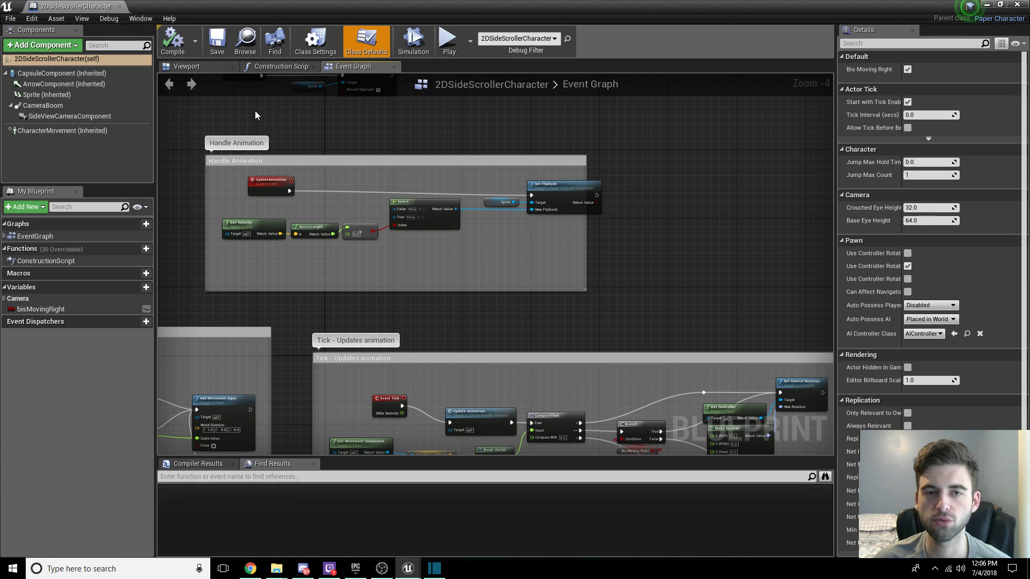
click(195, 69)
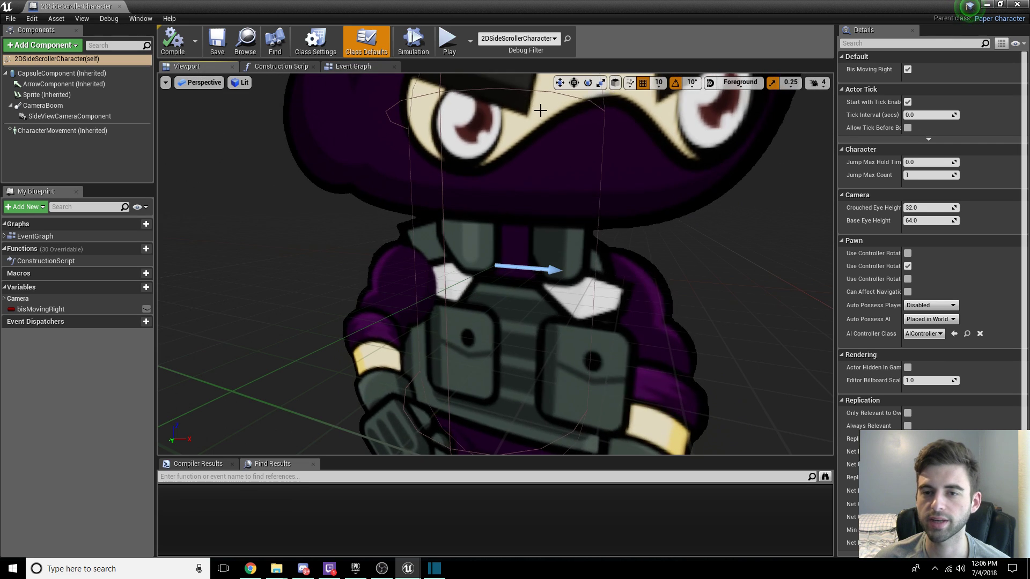
click(524, 144)
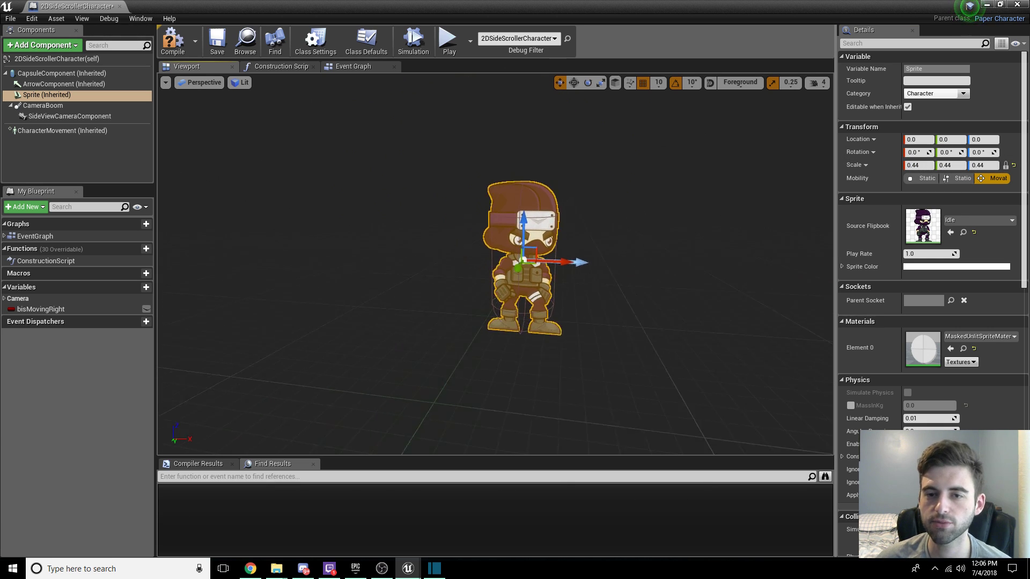
Step: Check how the scaled sprite fits the capsule, compile and save the blueprint, and close it
right_drag(496, 264, 496, 311)
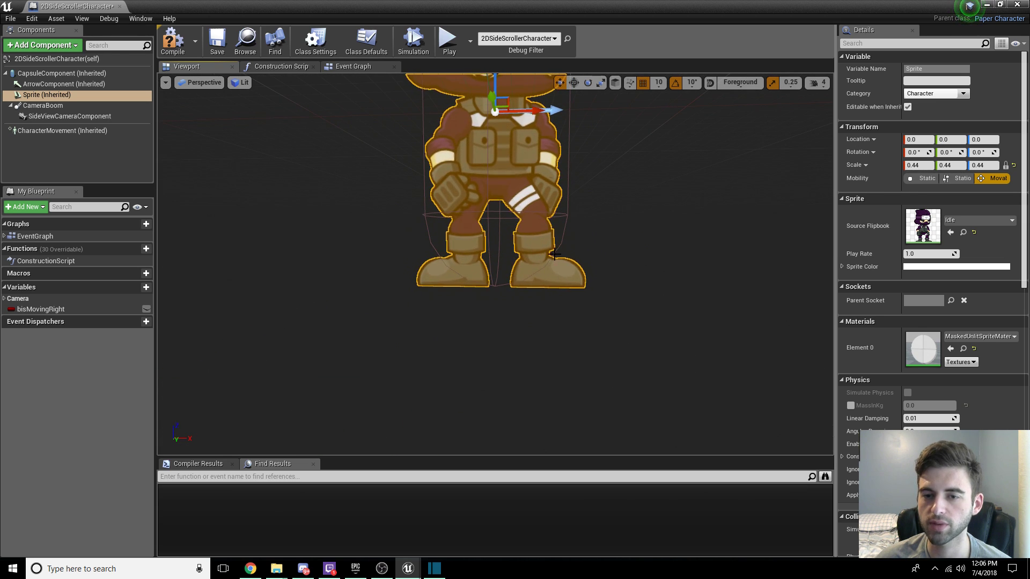
key(f)
mouse_move(496, 311)
right_down()
mouse_move(496, 344)
mouse_move(499, 306)
mouse_move(473, 303)
mouse_move(486, 303)
mouse_move(529, 360)
mouse_move(531, 303)
mouse_move(483, 303)
right_up()
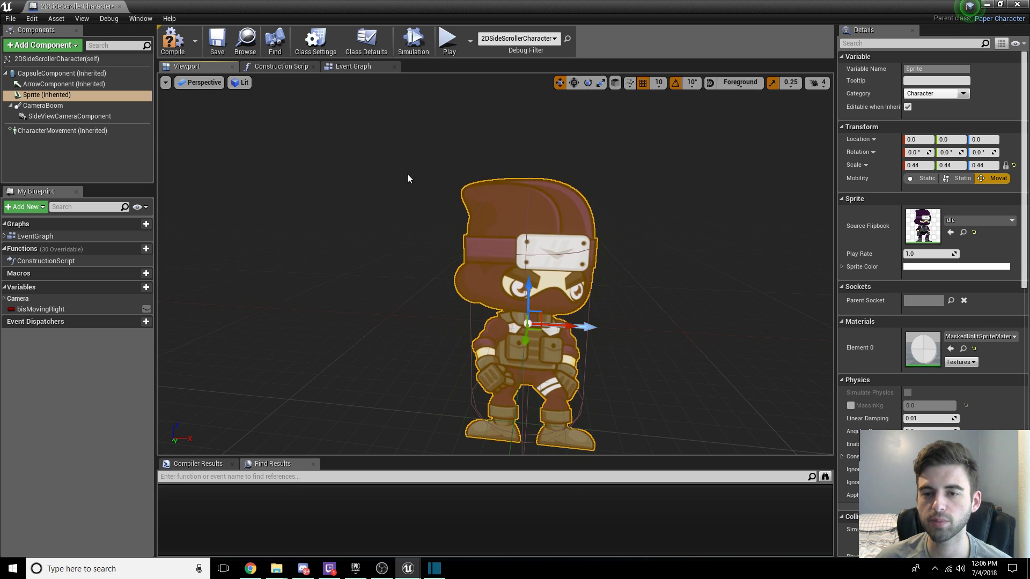
click(173, 41)
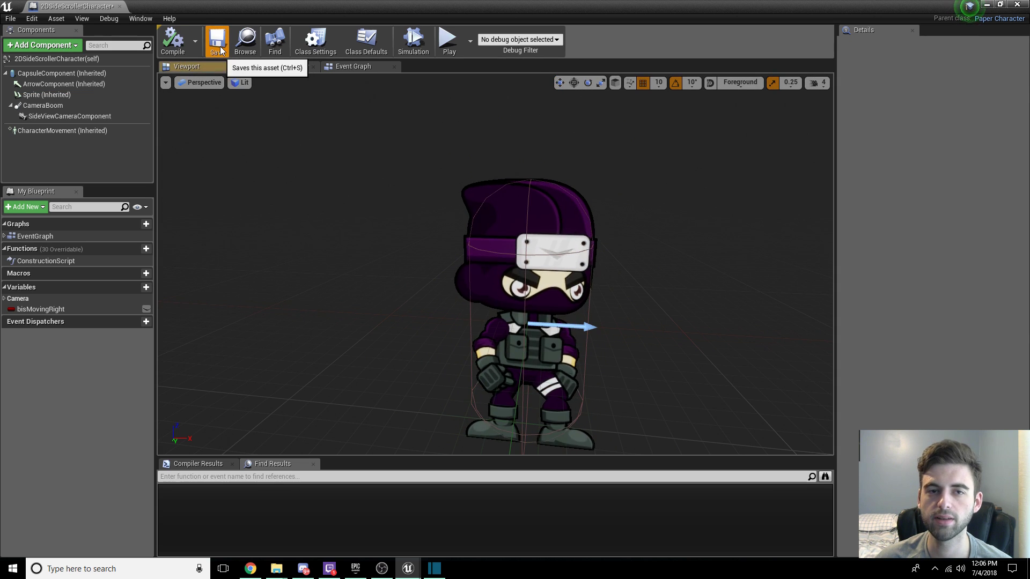
click(1015, 5)
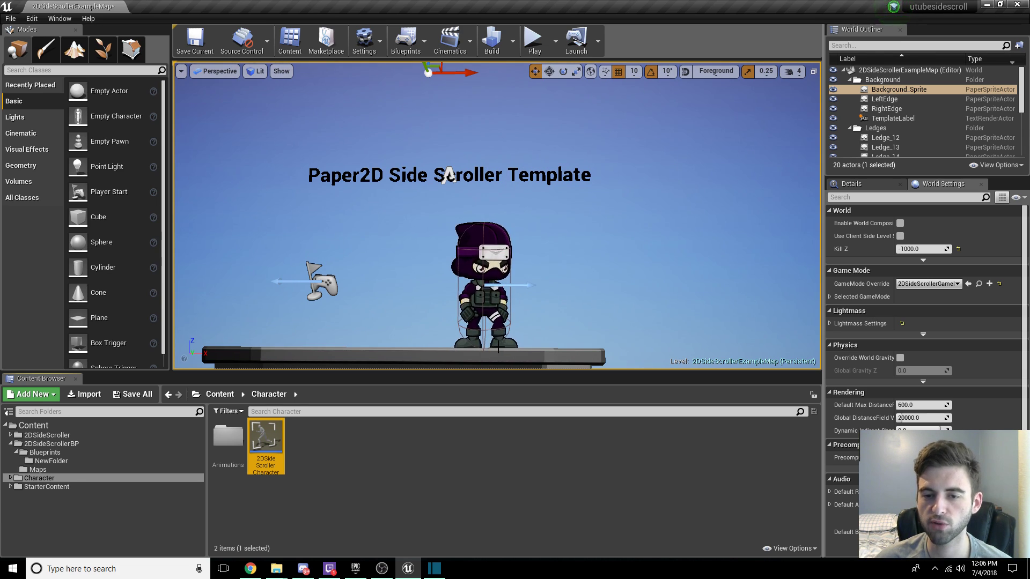
Step: Play the level in the editor, test the character's idle, running in both directions and jumping, and stop the session
click(534, 38)
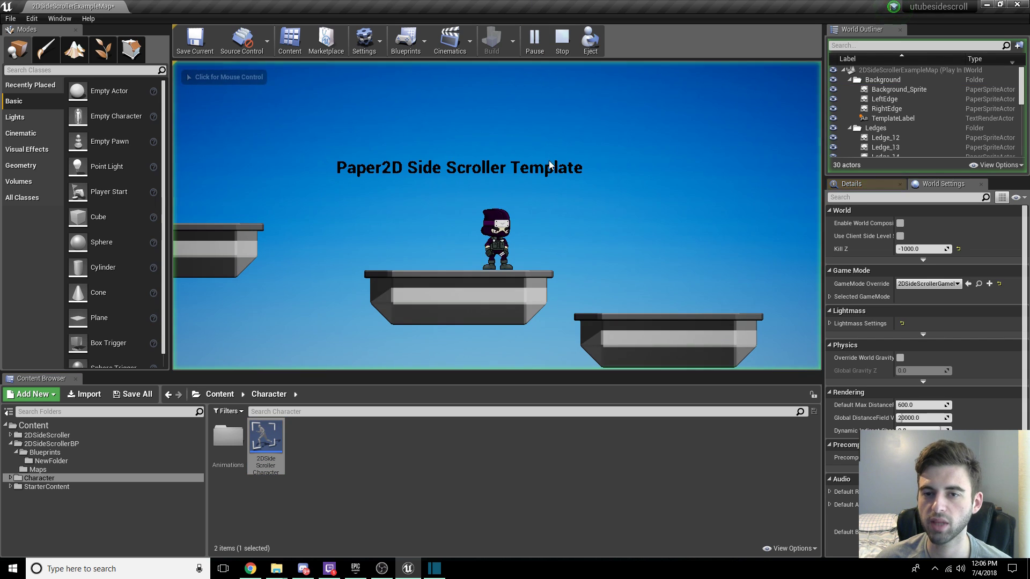
key(d)
key(a)
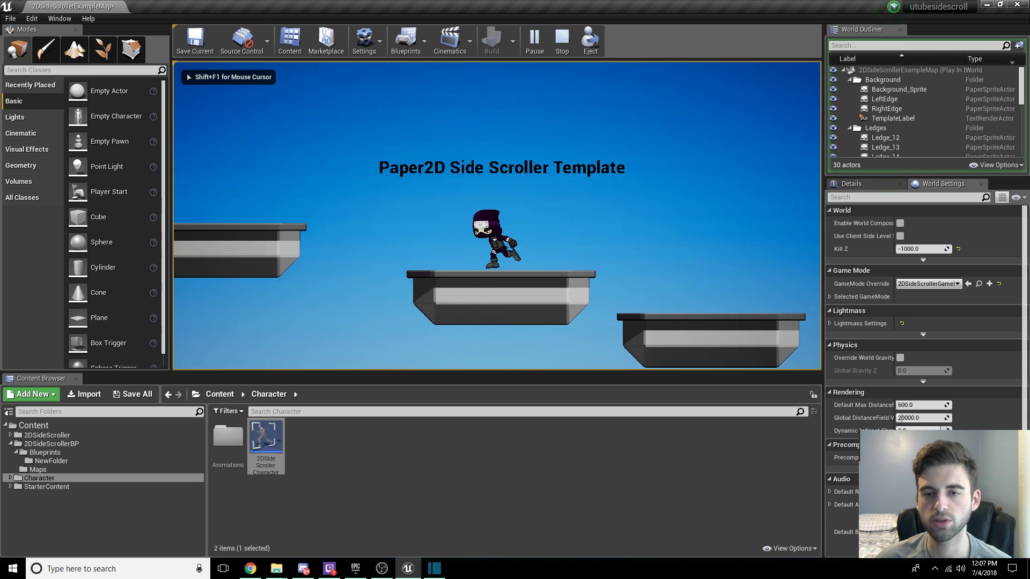
key(space)
key(space)
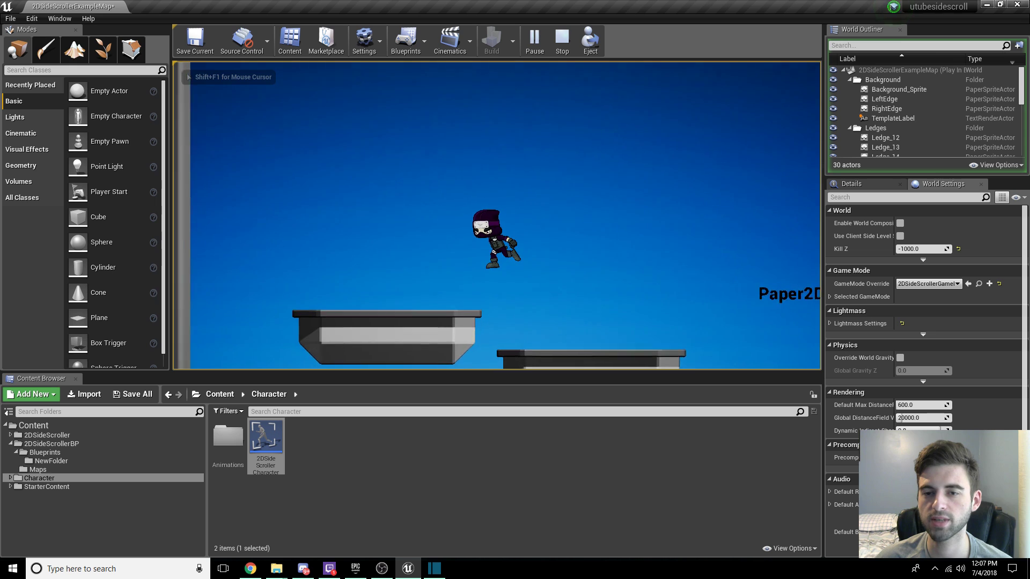
key(d)
key(space)
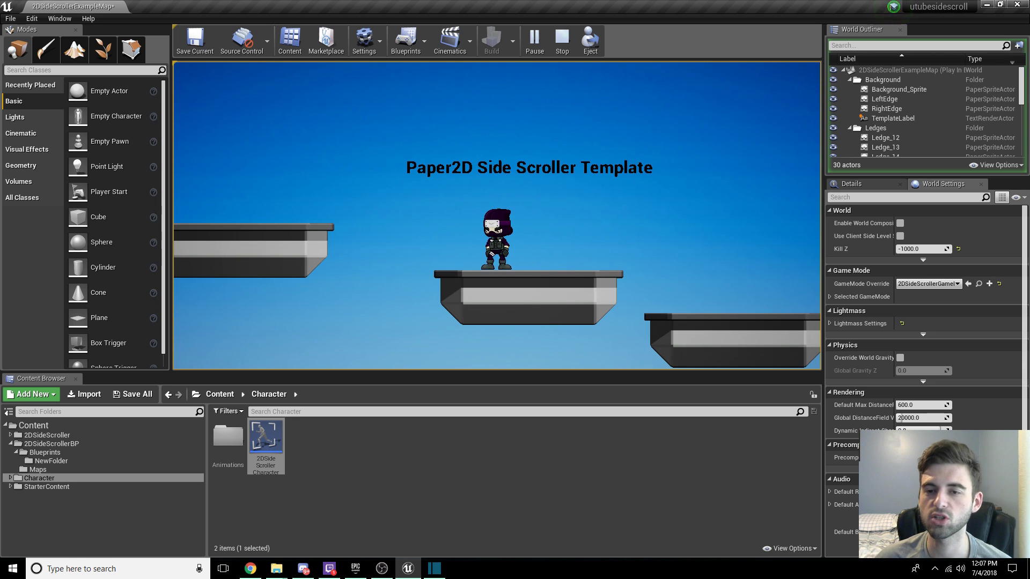
key(space)
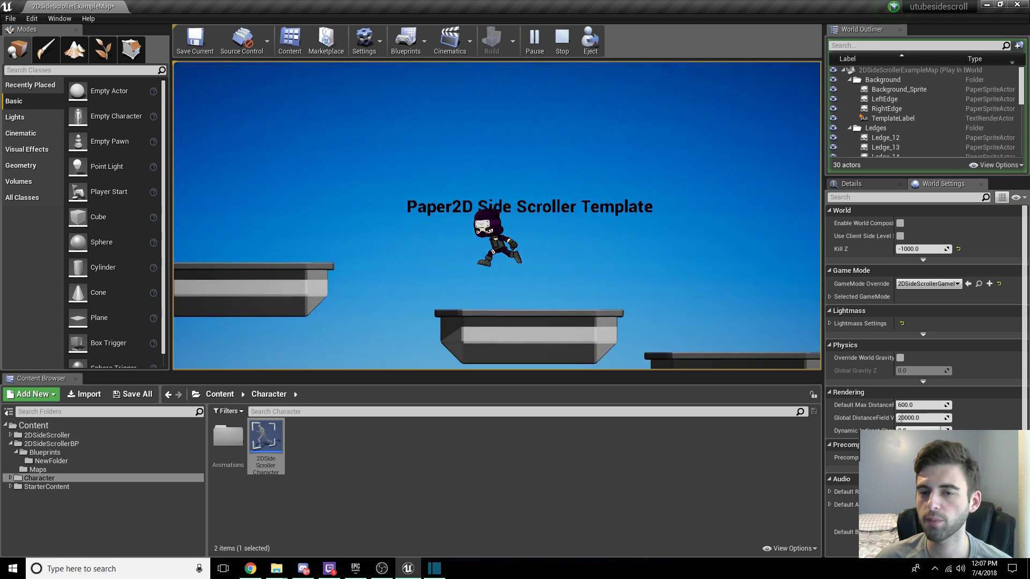
key(space)
key(space)
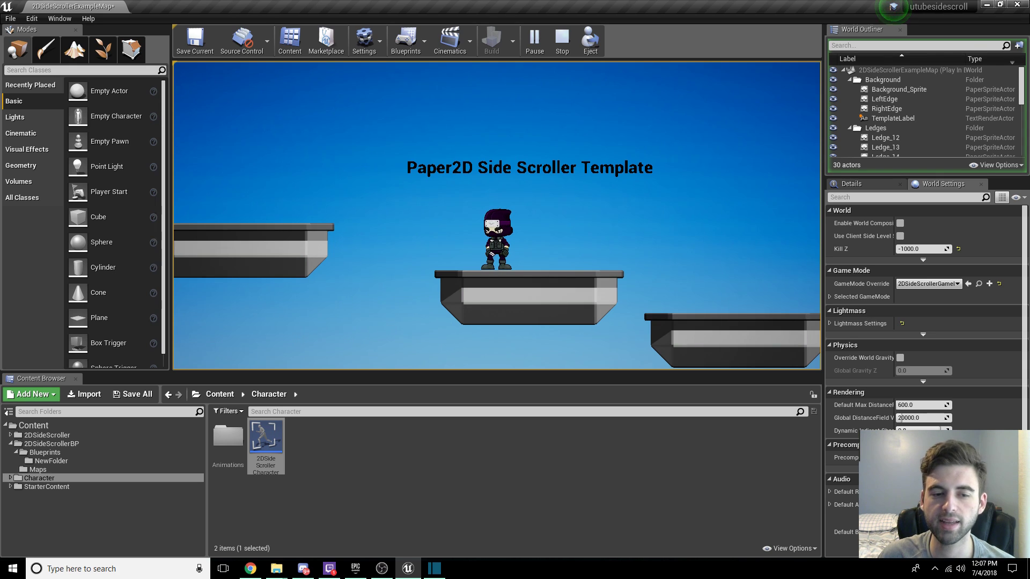
key(shift+F1)
key(Escape)
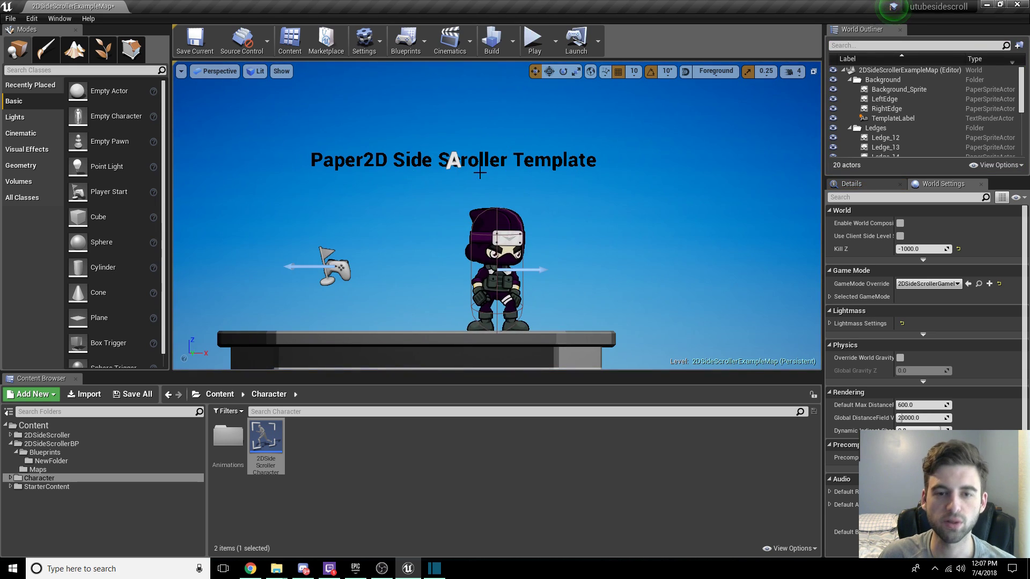
Step: Create a folder named Jump inside Character > Animations > Sprites and open it
double_click(43, 478)
double_click(237, 439)
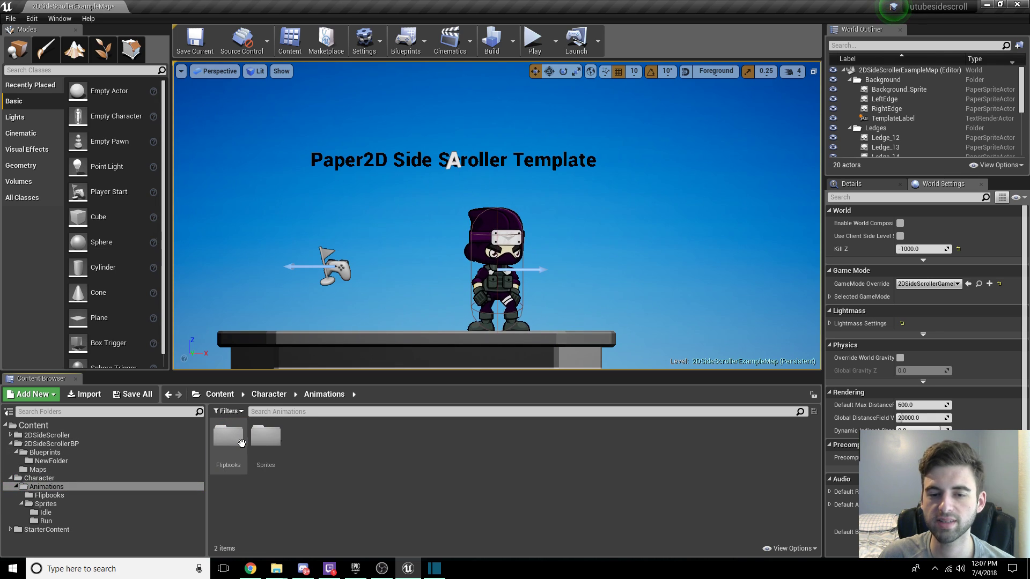
double_click(266, 437)
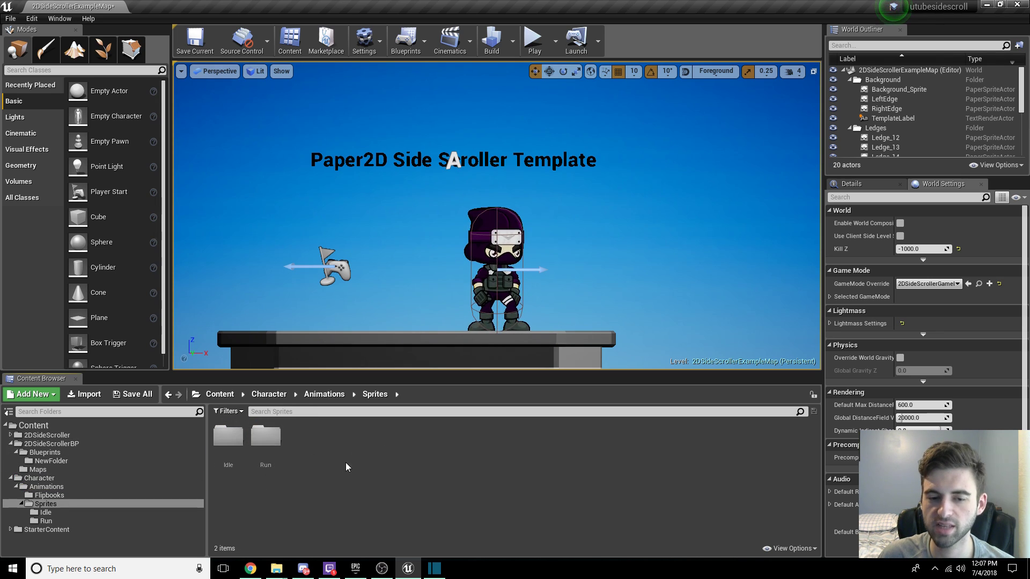
right_click(336, 463)
click(401, 138)
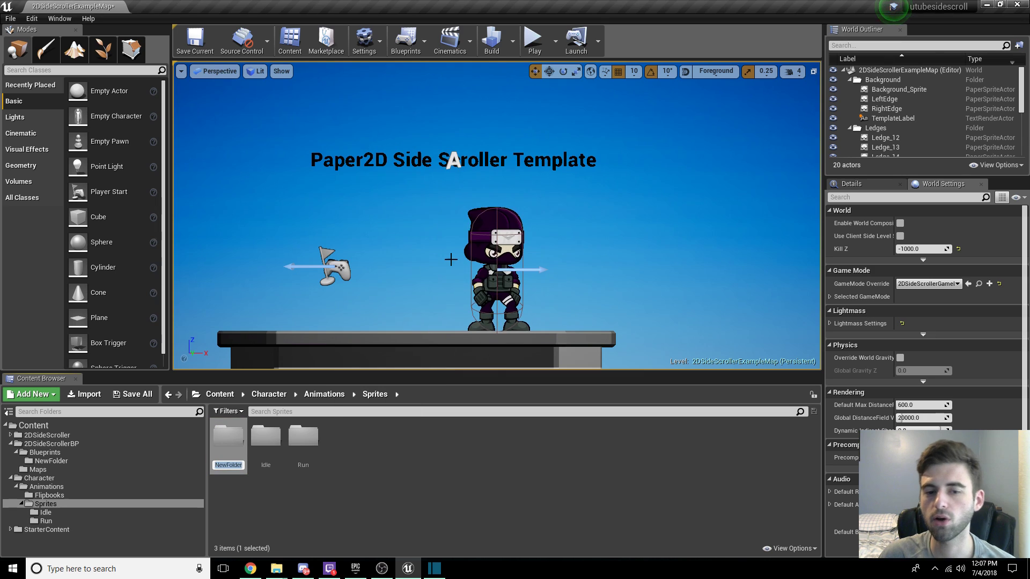
text(Jump)
key(Return)
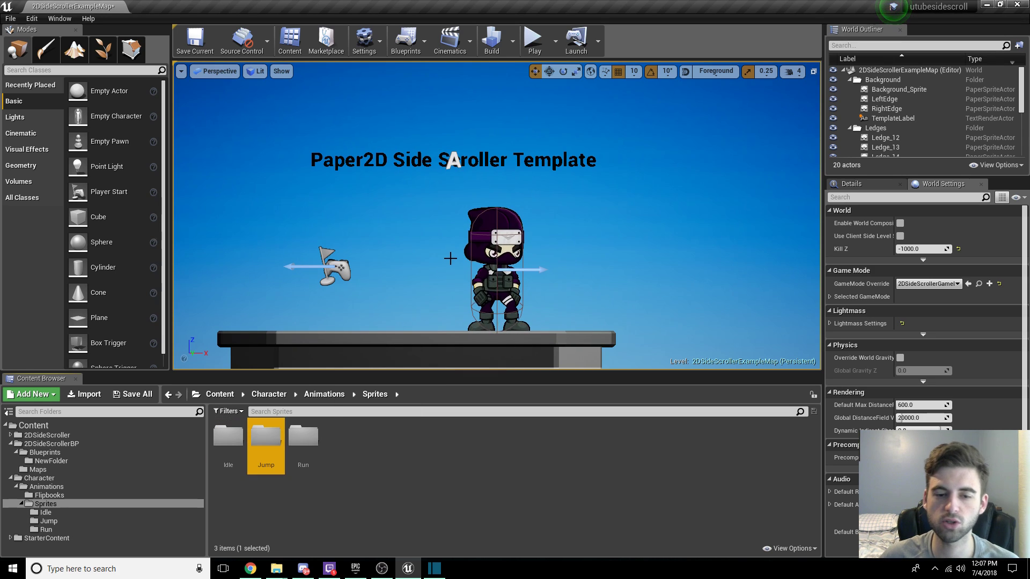
double_click(257, 445)
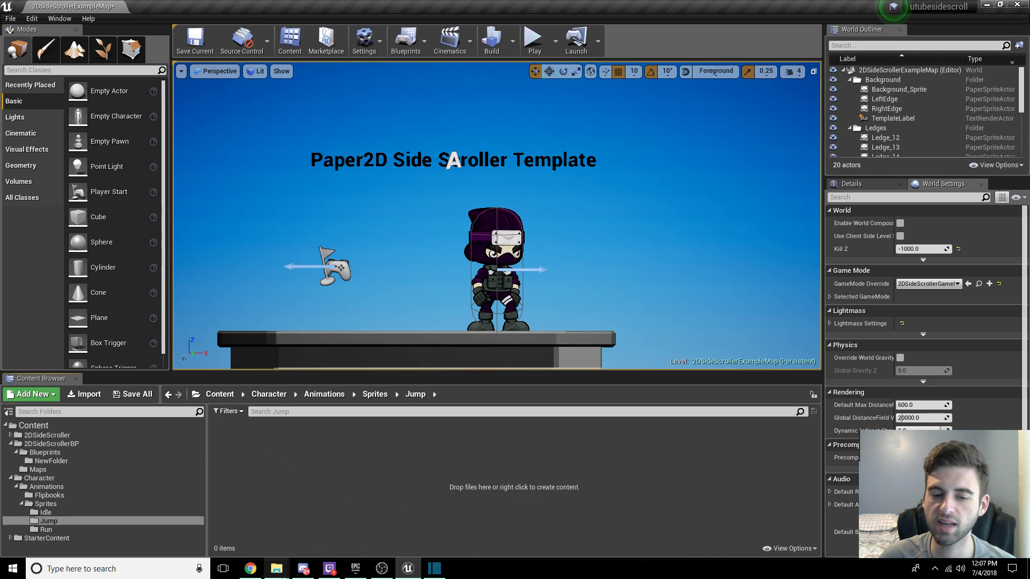
Step: Import the images Jump__000 through Jump__009 from the source png folder into the Jump folder
click(276, 568)
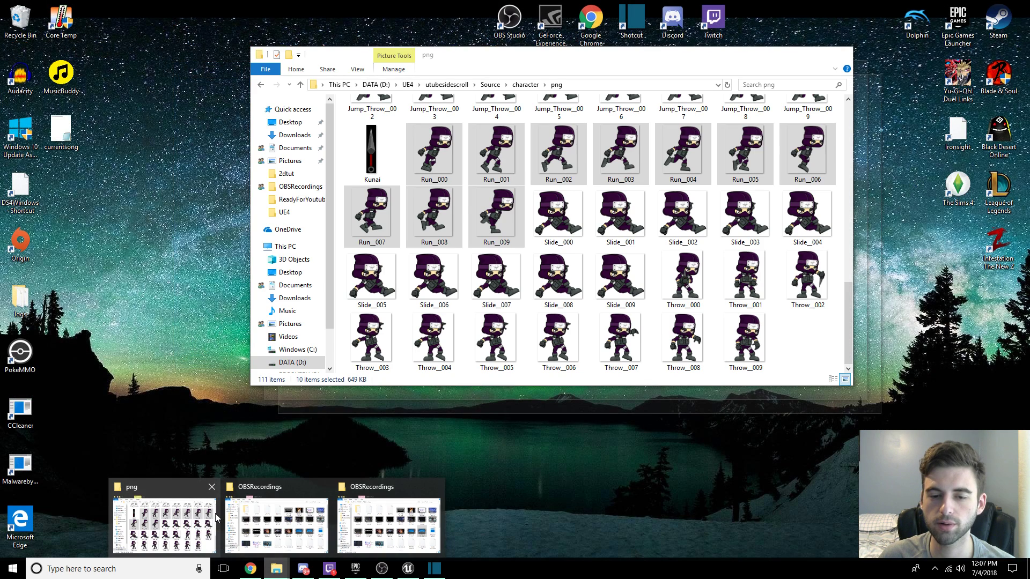
click(165, 515)
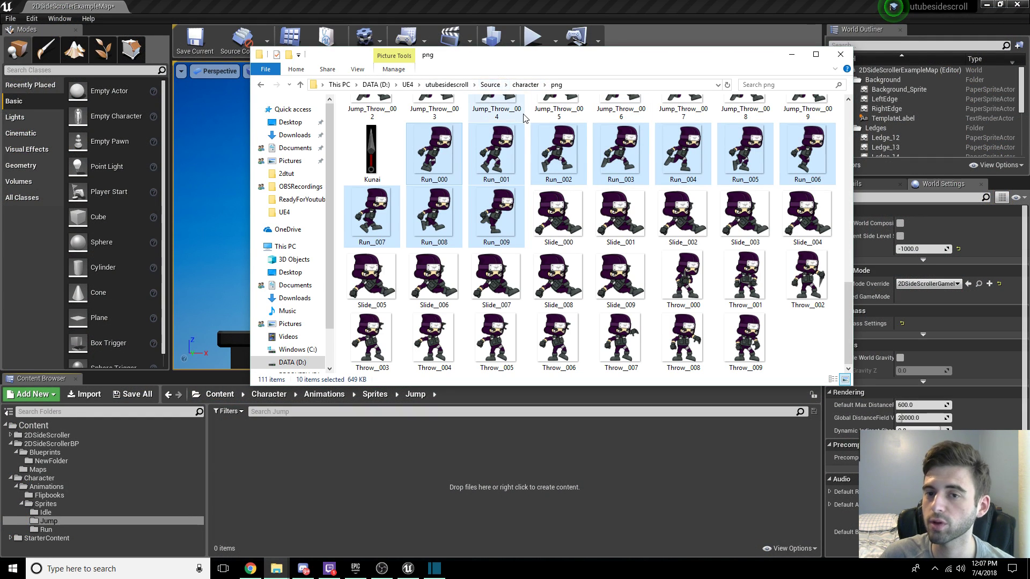
scroll(835, 267, up, 5)
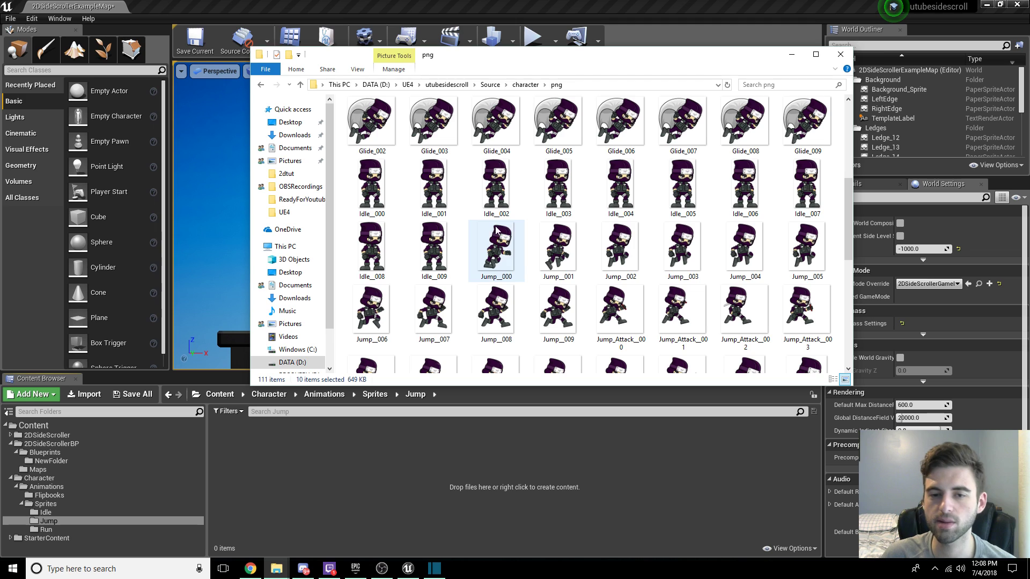
click(494, 245)
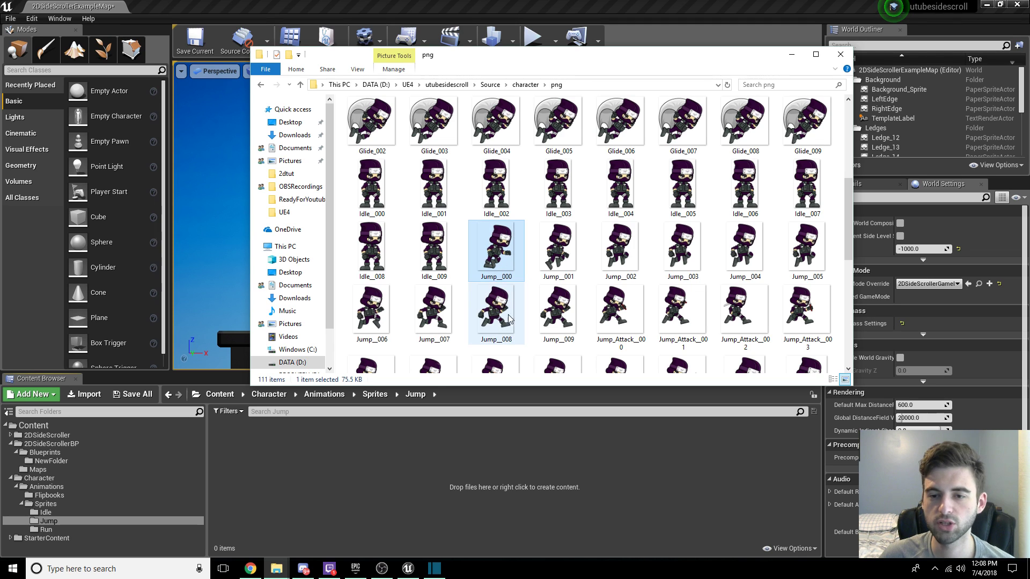
shift+click(558, 308)
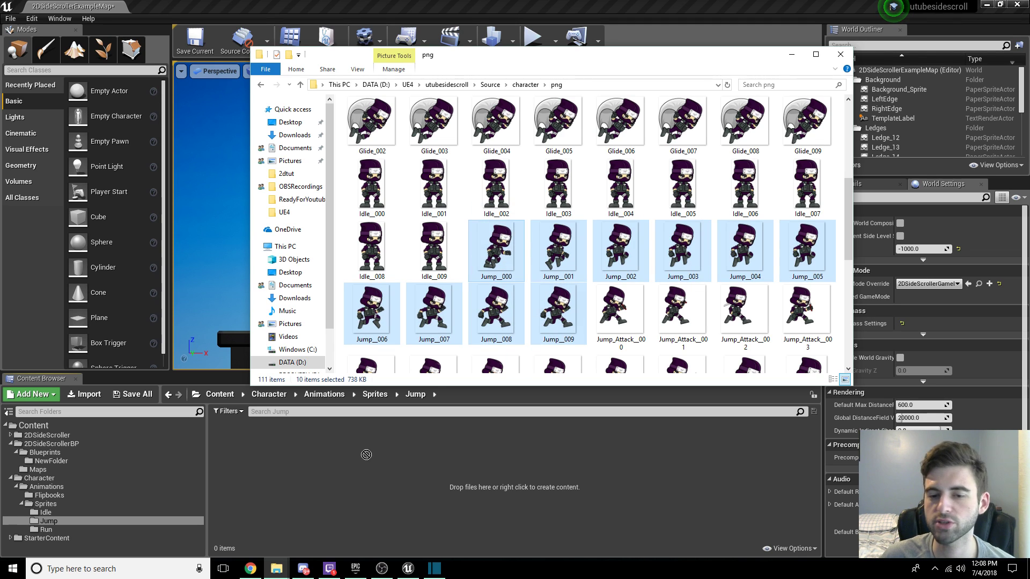
drag(366, 455, 360, 448)
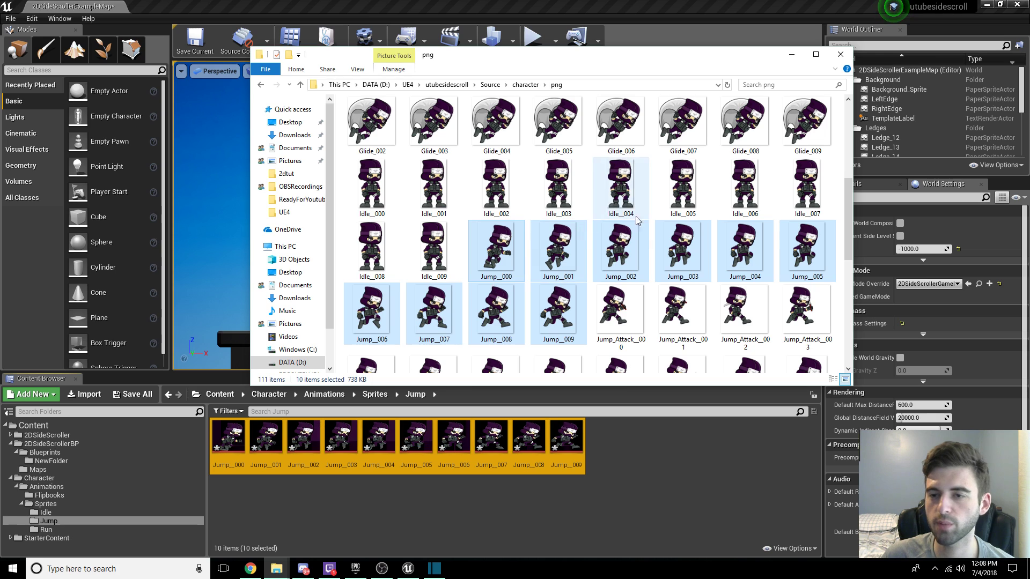
Step: Create sprites from all ten imported Jump textures
right_click(546, 456)
mouse_move(608, 184)
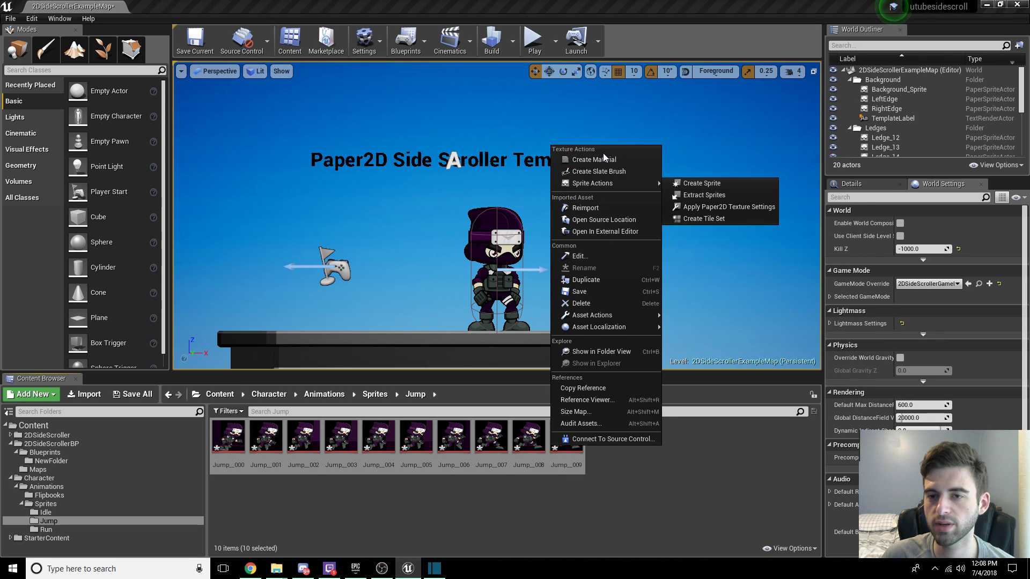
click(692, 183)
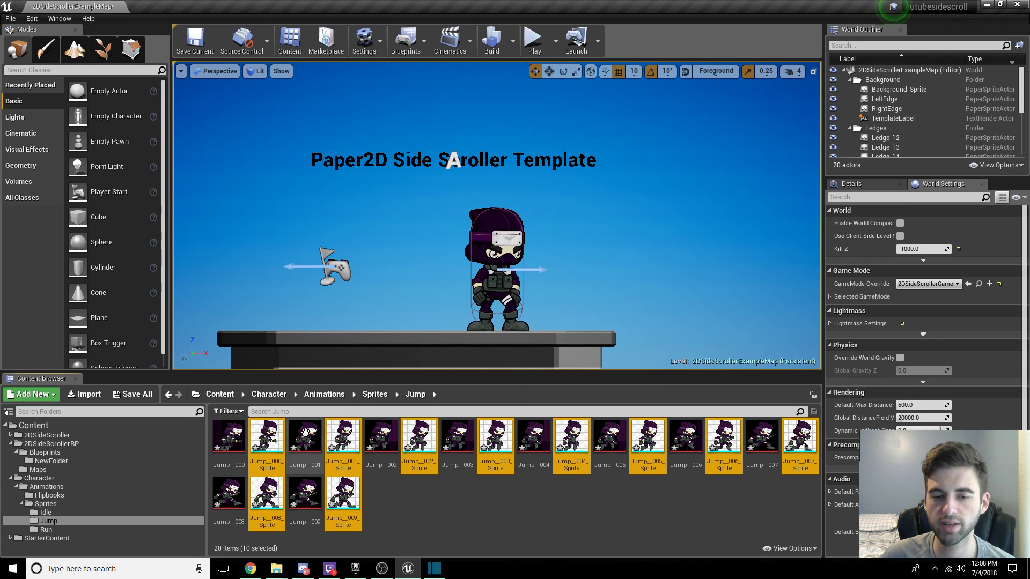
Step: Create a flipbook named Jump from the new jump sprites and move it to the Flipbooks folder
right_click(348, 500)
click(413, 271)
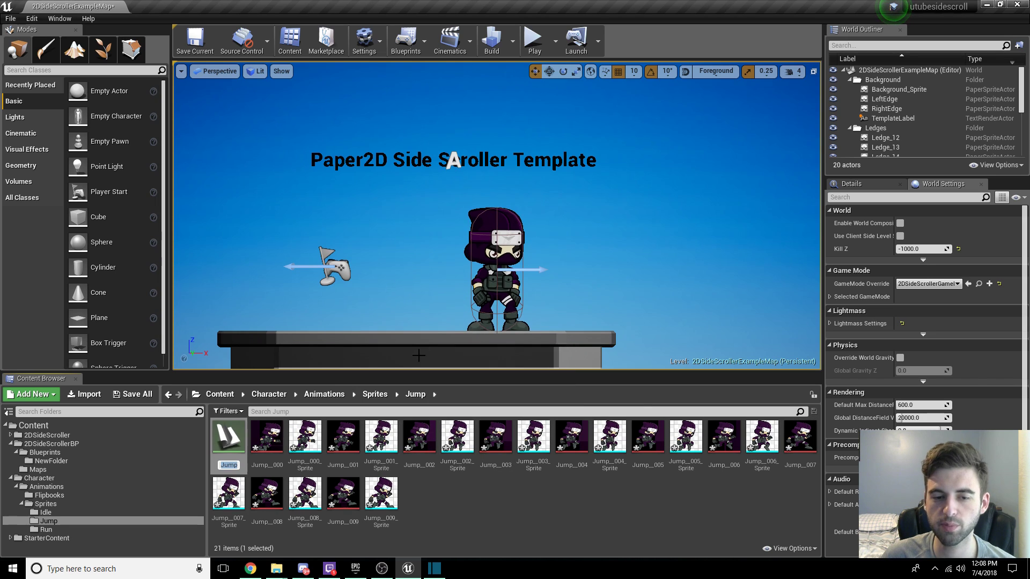
key(Return)
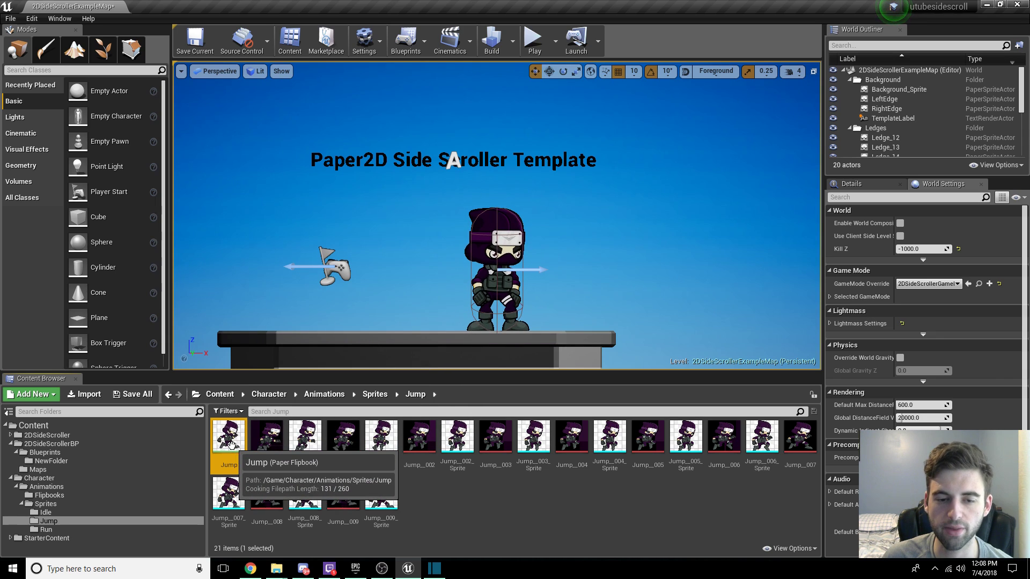
drag(228, 439, 79, 500)
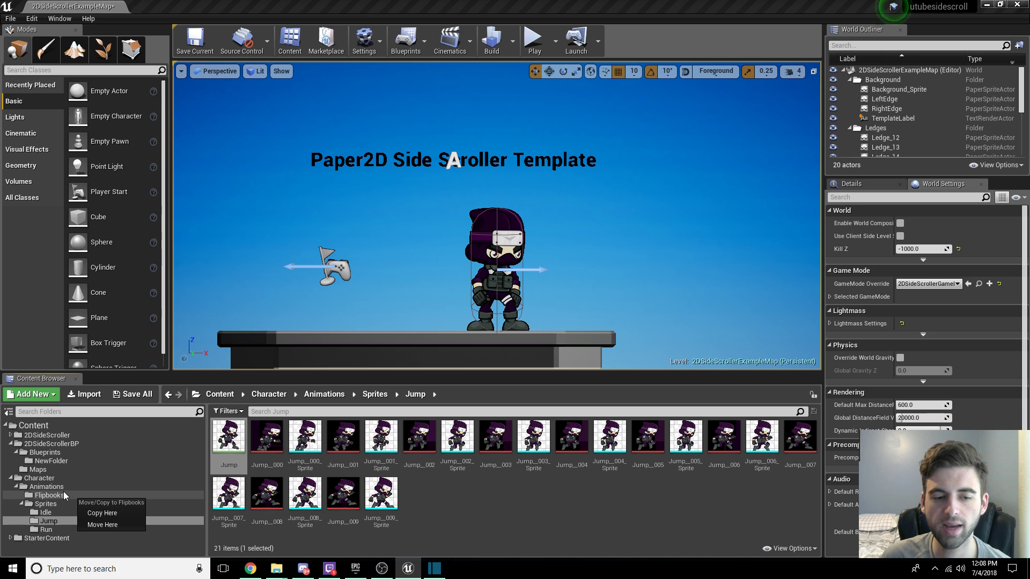
Step: Open the 2DSideScrollerCharacter blueprint from the Character folder at the Handle Animation section of its event graph
double_click(49, 478)
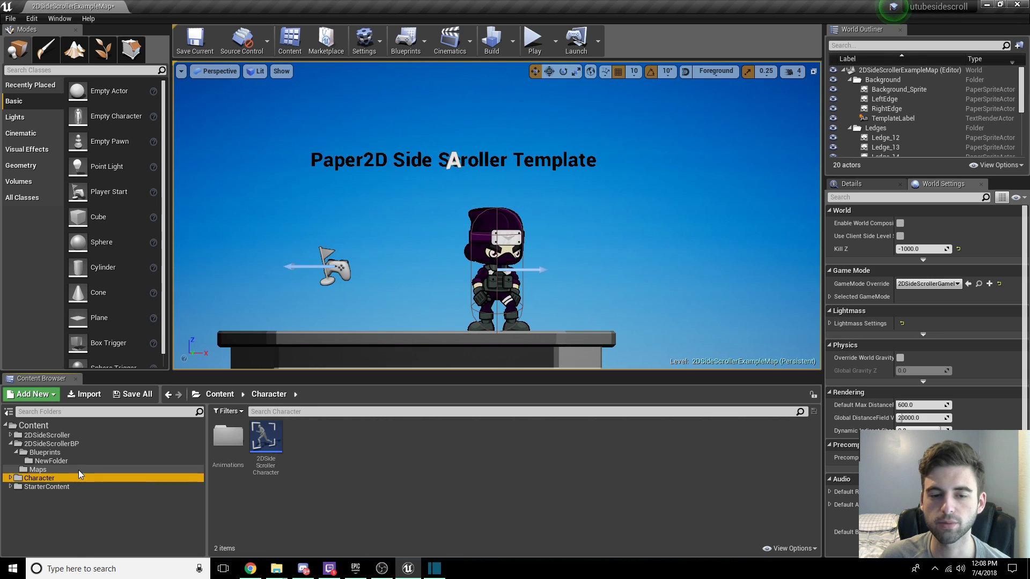
double_click(264, 436)
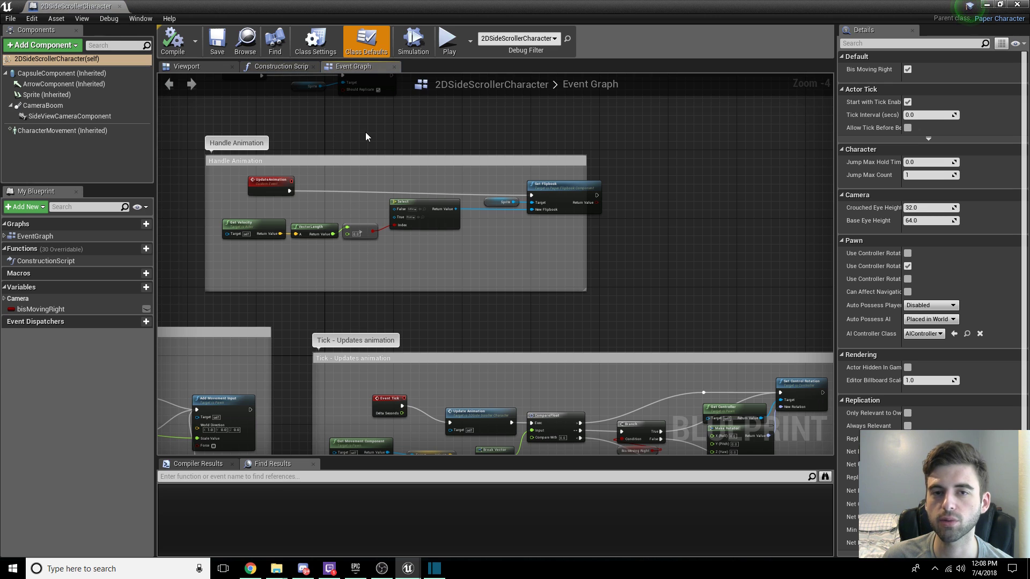
scroll(316, 150, up, 1)
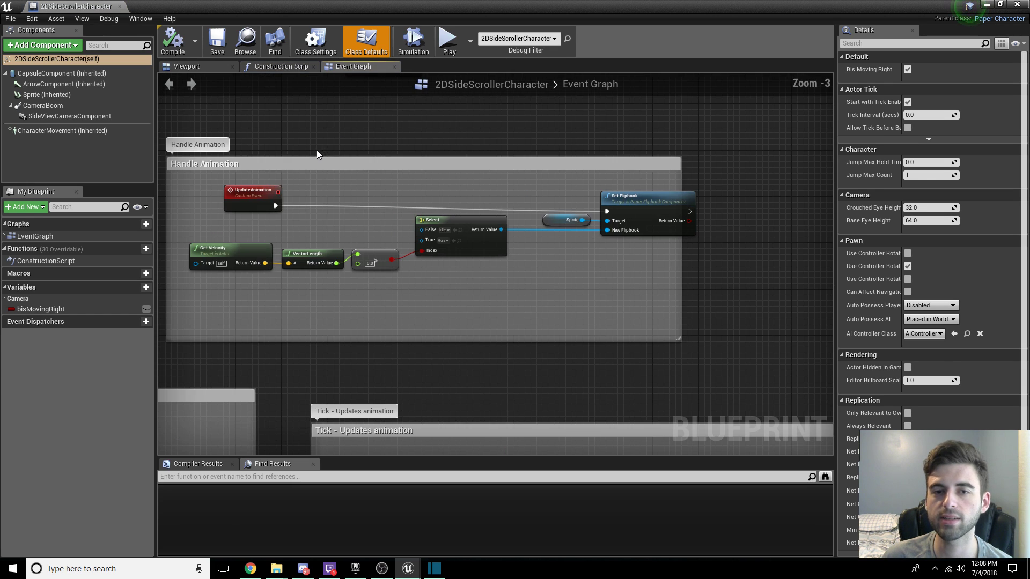
right_drag(316, 150, 354, 132)
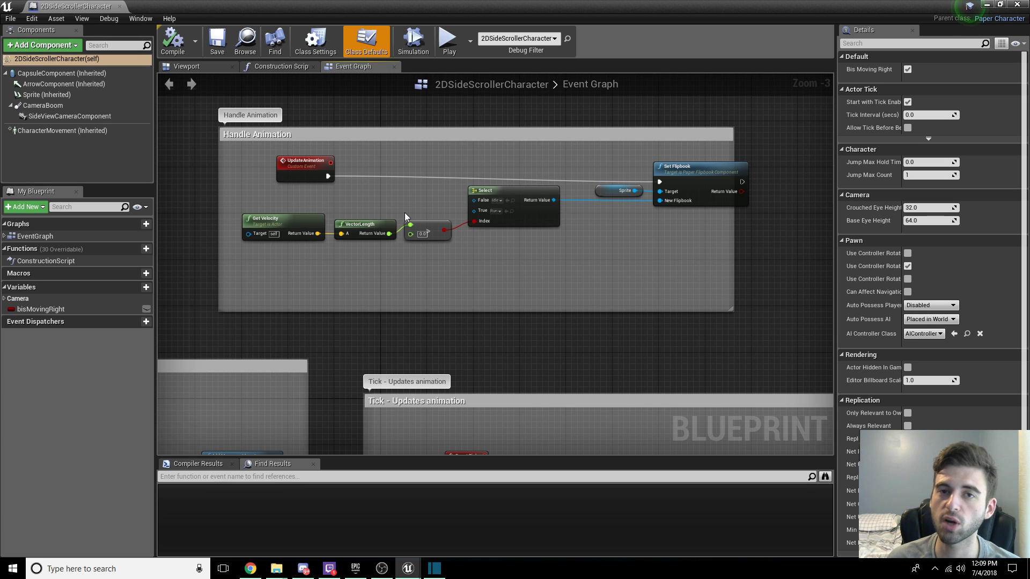
Step: Add an Is Falling (CharacterMovement) node below the velocity nodes in the Handle Animation section
right_click(304, 274)
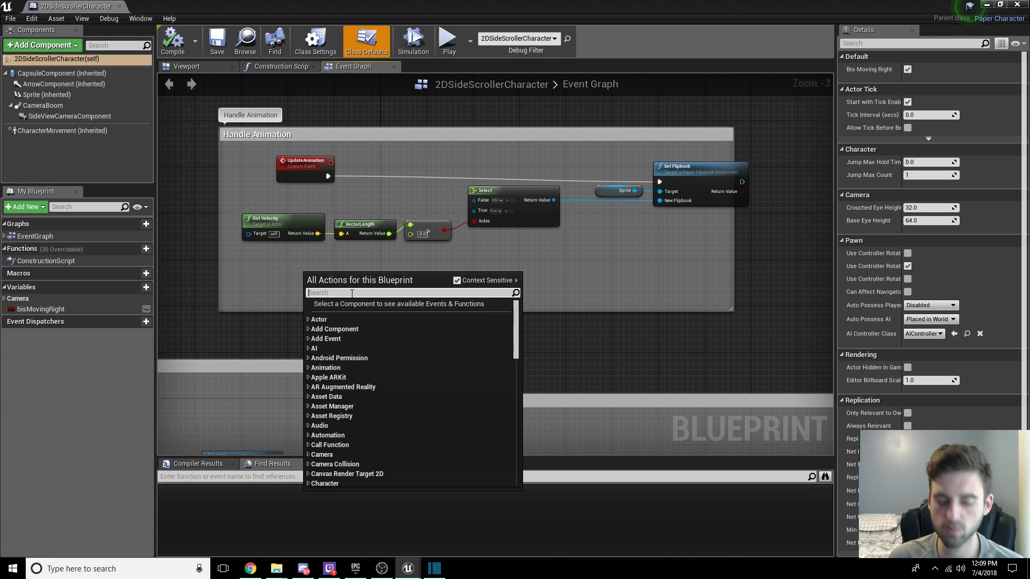
text(is falling)
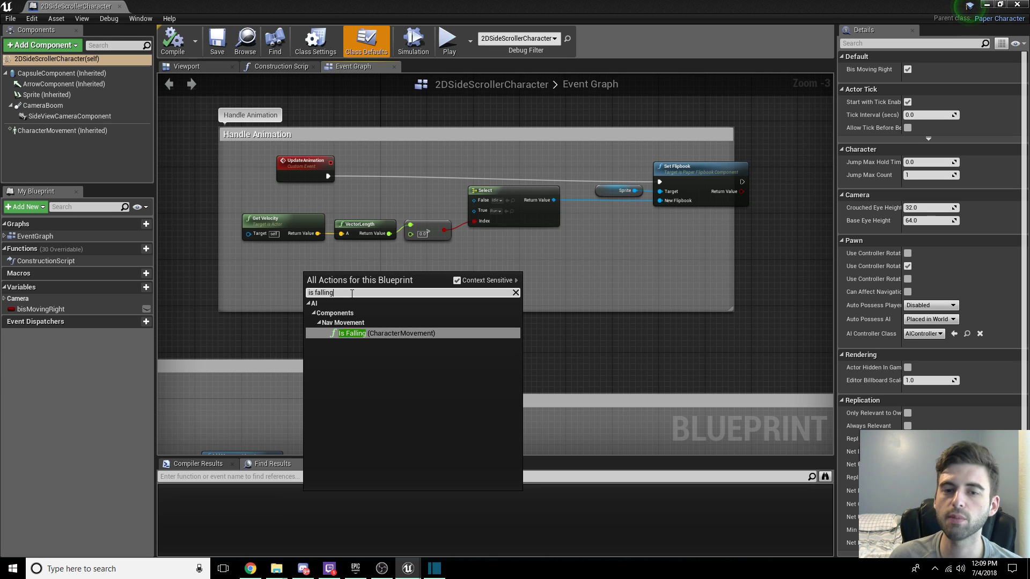
key(Return)
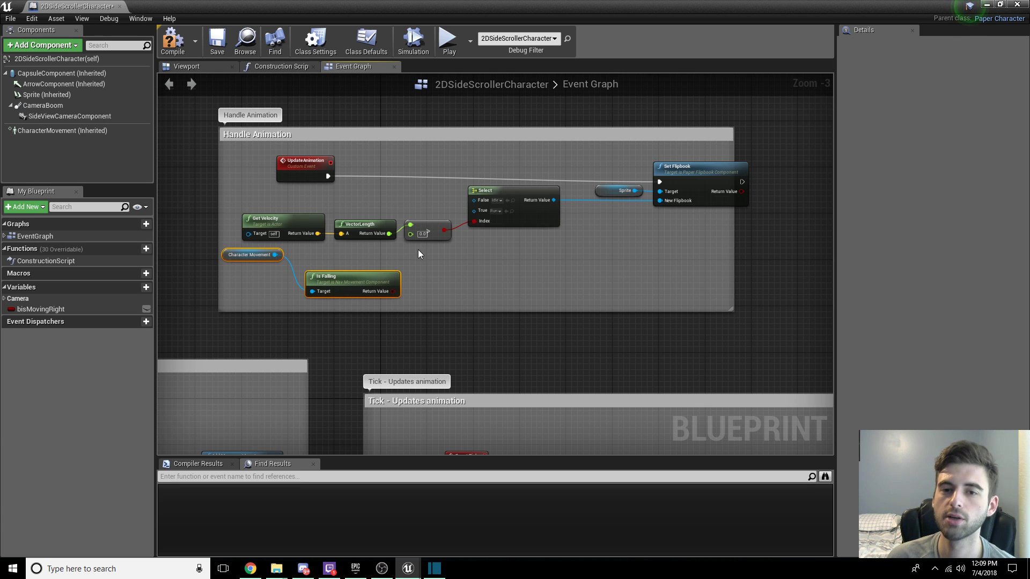
Step: Add a Branch node beside Is Falling and connect Is Falling's return value to its condition
right_click(435, 276)
text(branch)
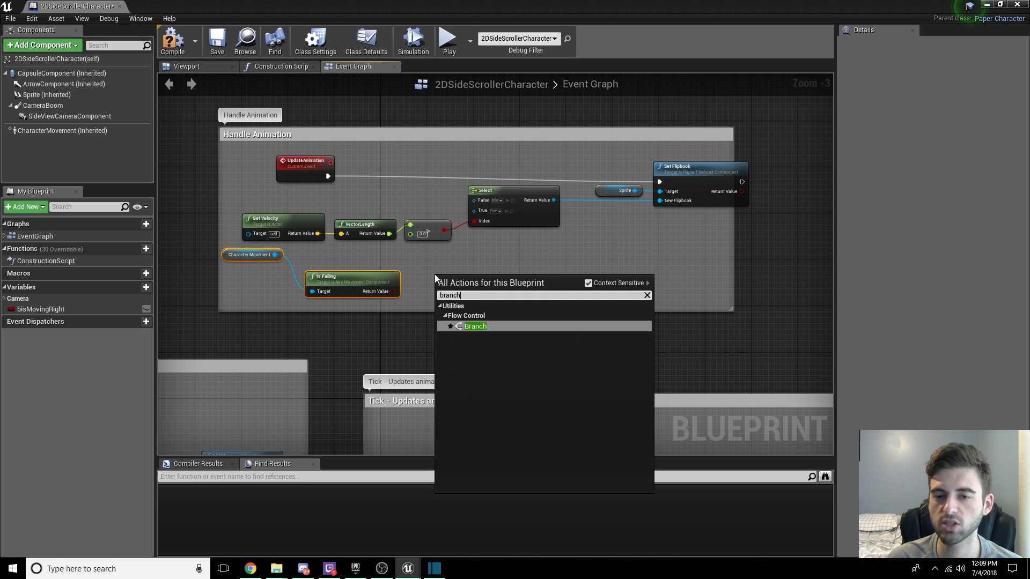
key(Return)
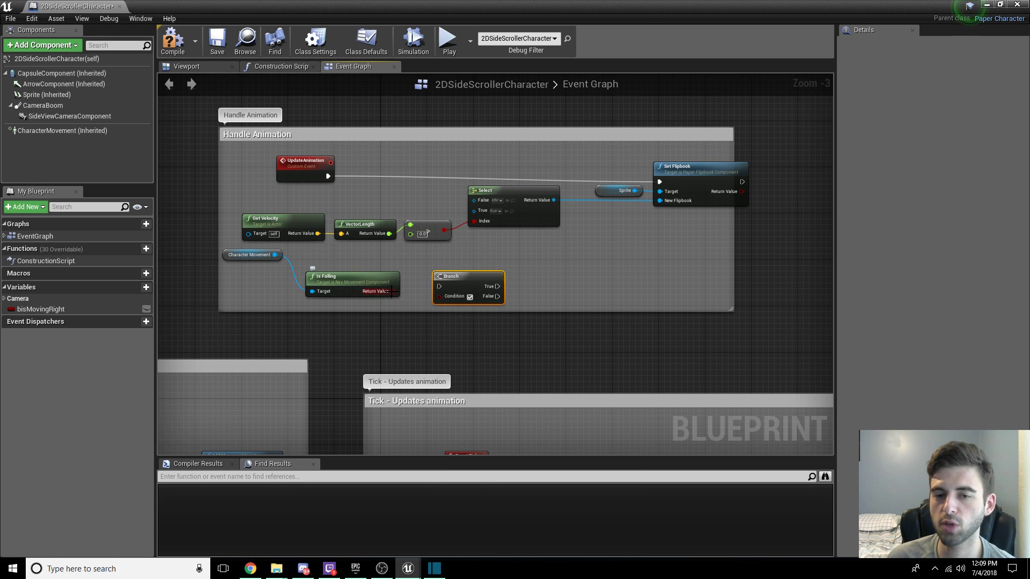
drag(393, 291, 442, 296)
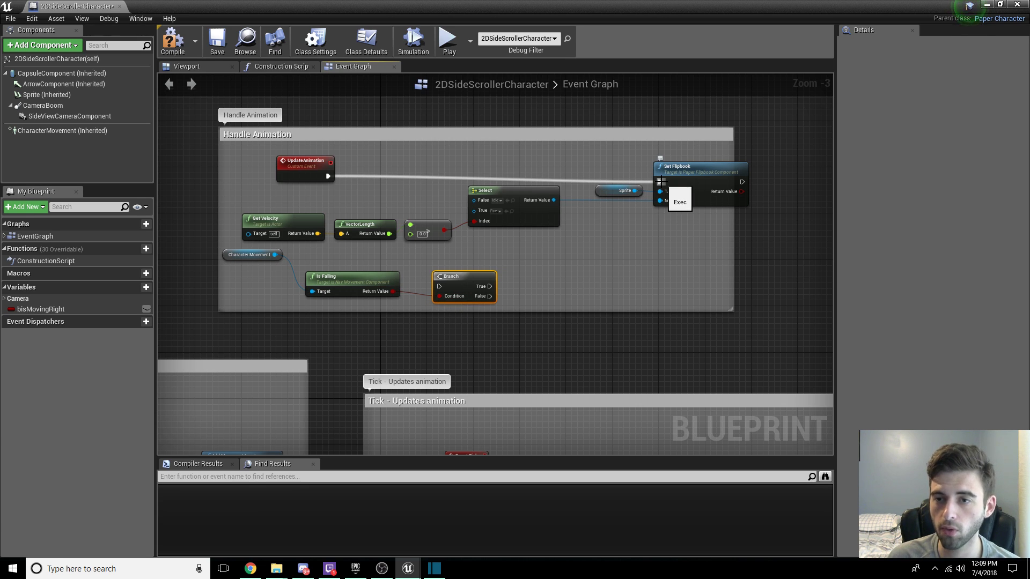
Step: Reroute UpdateAnimation's execution wire from Set Flipbook to the Branch and line the Branch up with Is Falling
ctrl+drag(661, 182, 440, 287)
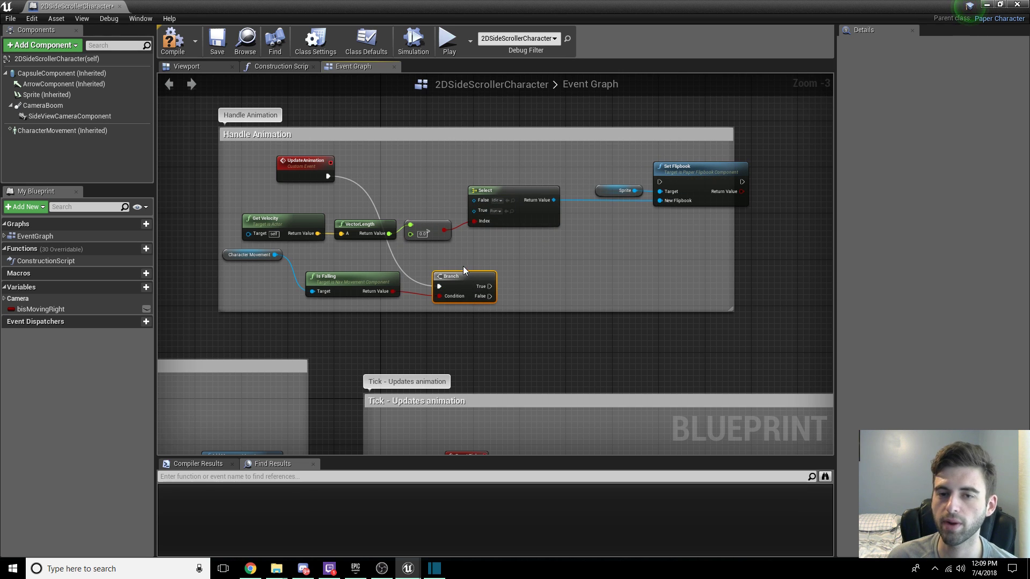
scroll(472, 261, up, 4)
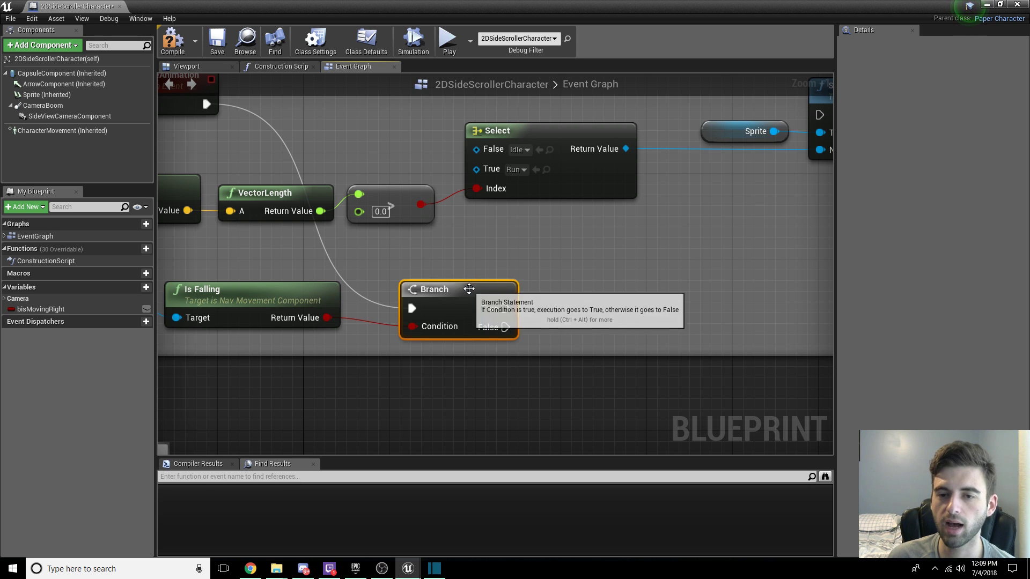
drag(466, 285, 466, 275)
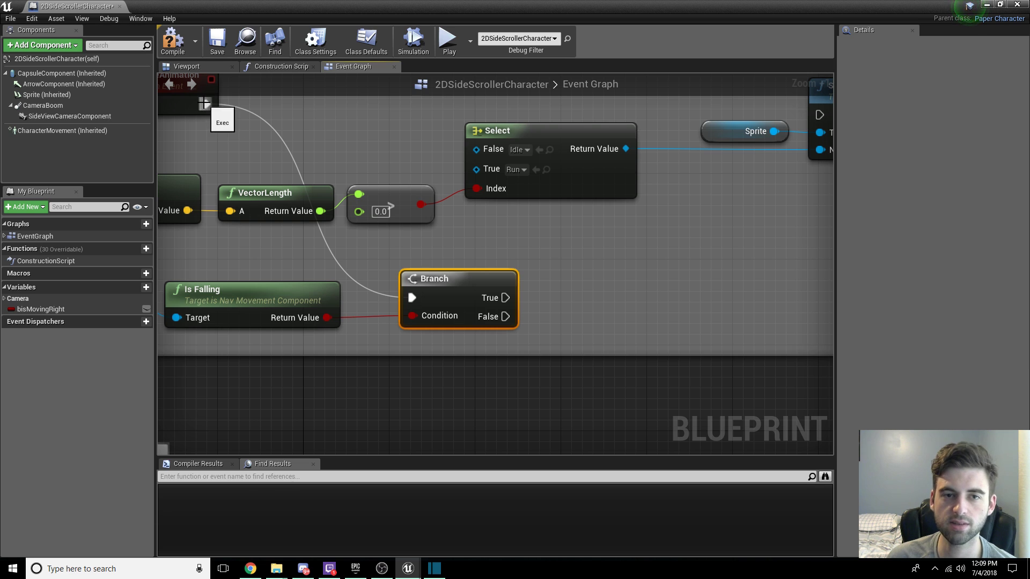
Step: Add a second Set Flipbook (Sprite) node and place it with its Sprite reference beside the Branch
scroll(221, 129, down, 2)
mouse_move(222, 136)
right_down()
mouse_move(280, 155)
mouse_move(222, 120)
right_up()
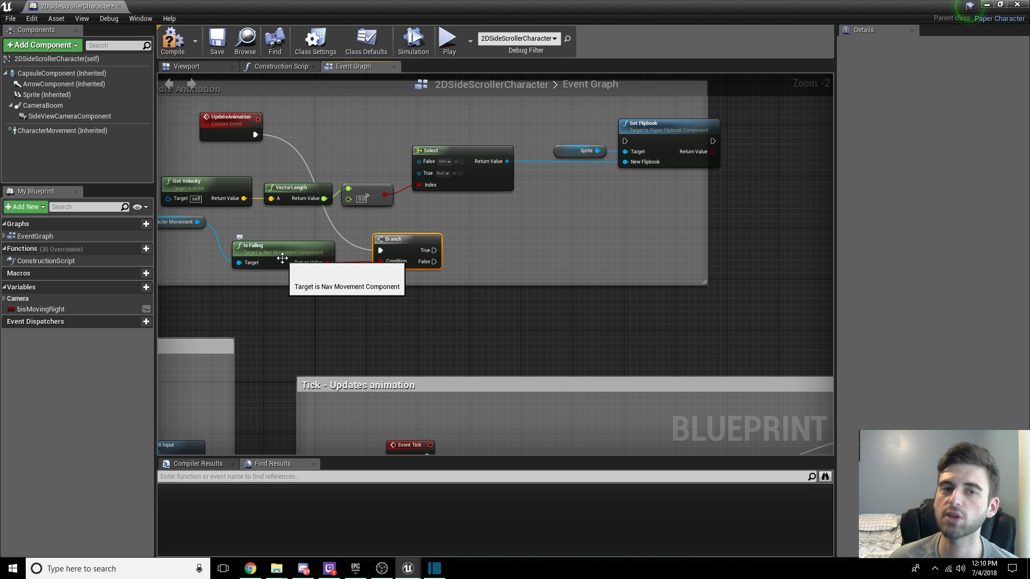
scroll(486, 216, up, 1)
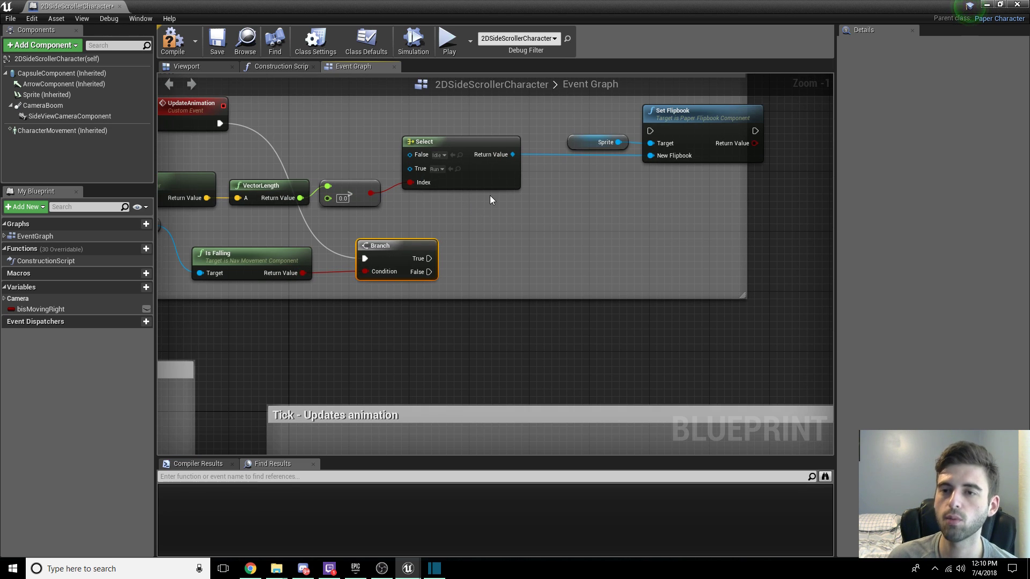
right_click(523, 253)
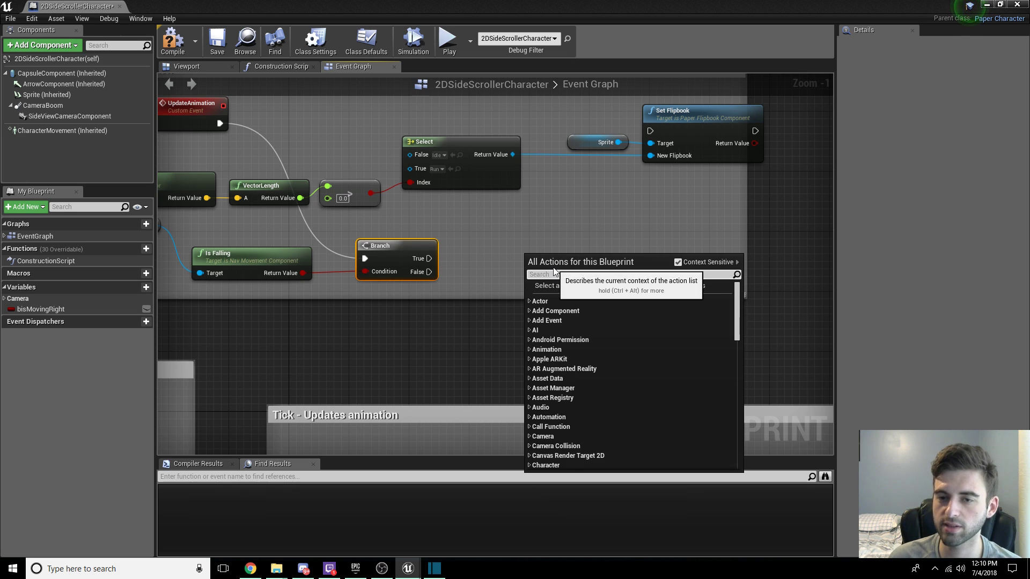
text(setfl)
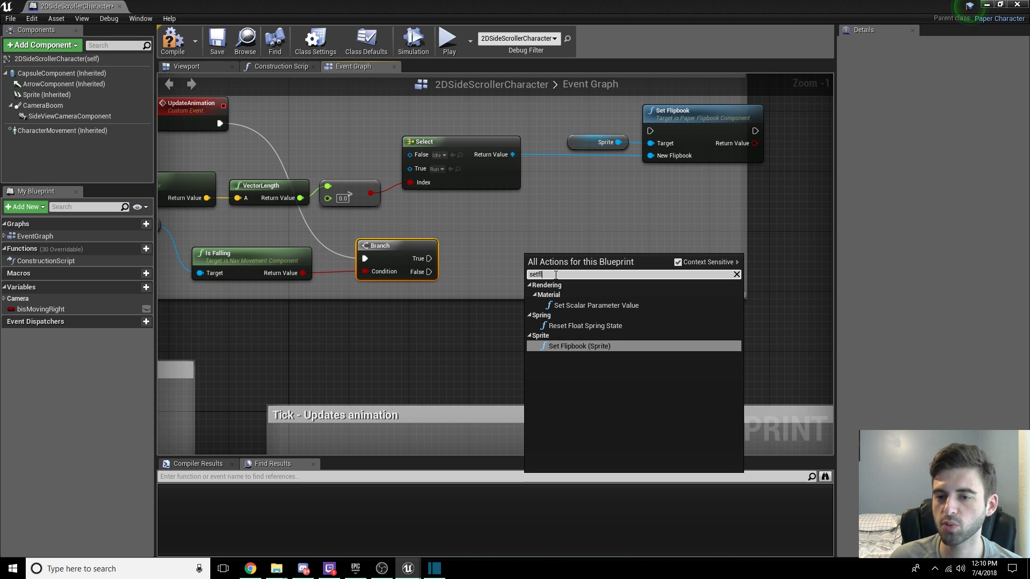
key(Return)
drag(563, 274, 567, 245)
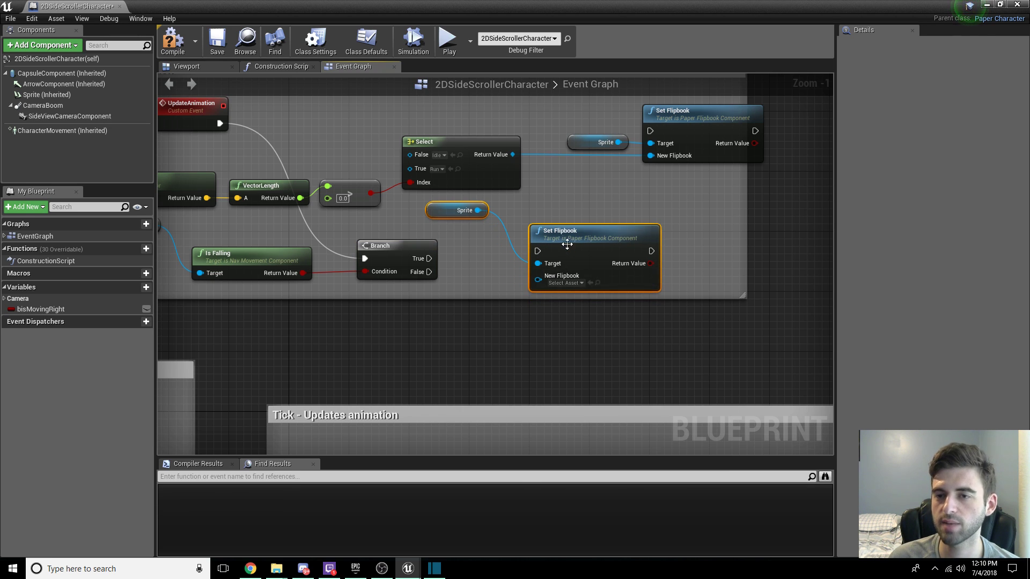
mouse_move(448, 204)
mouse_down()
mouse_move(432, 211)
mouse_move(438, 204)
mouse_up()
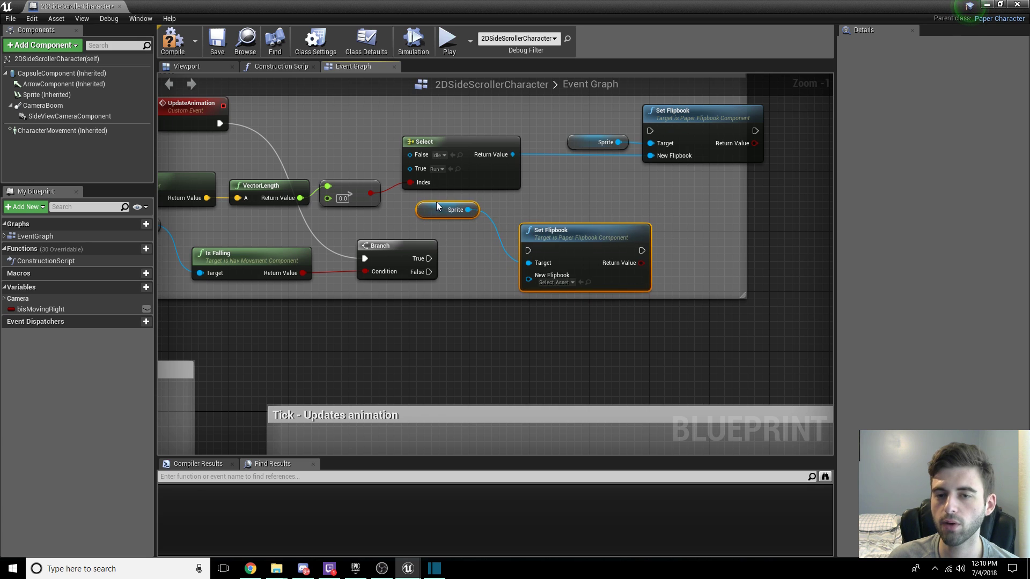
Step: Connect the Branch's True output to the new Set Flipbook node and set its New Flipbook to Jump
click(520, 222)
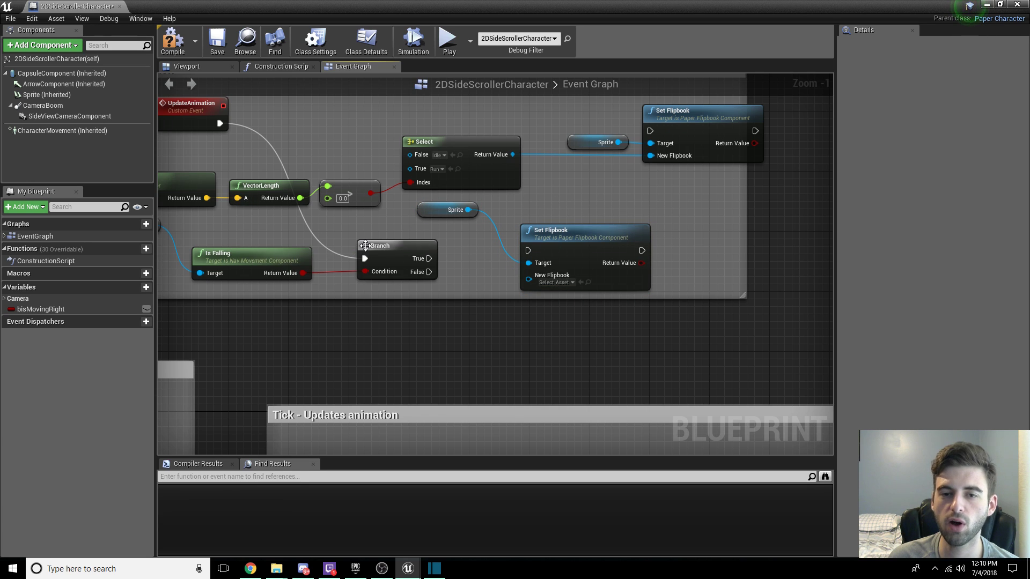
drag(425, 259, 534, 250)
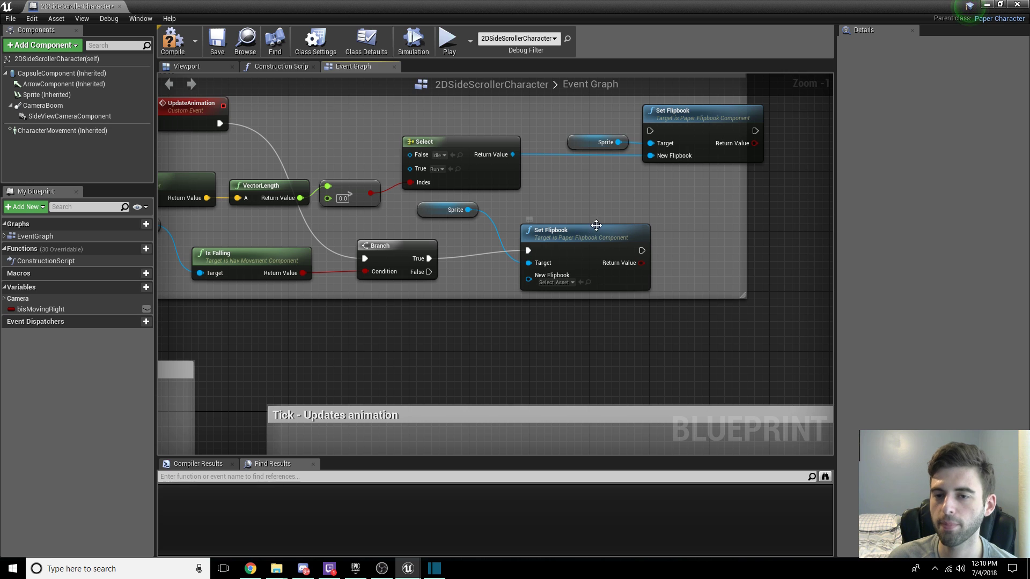
click(568, 283)
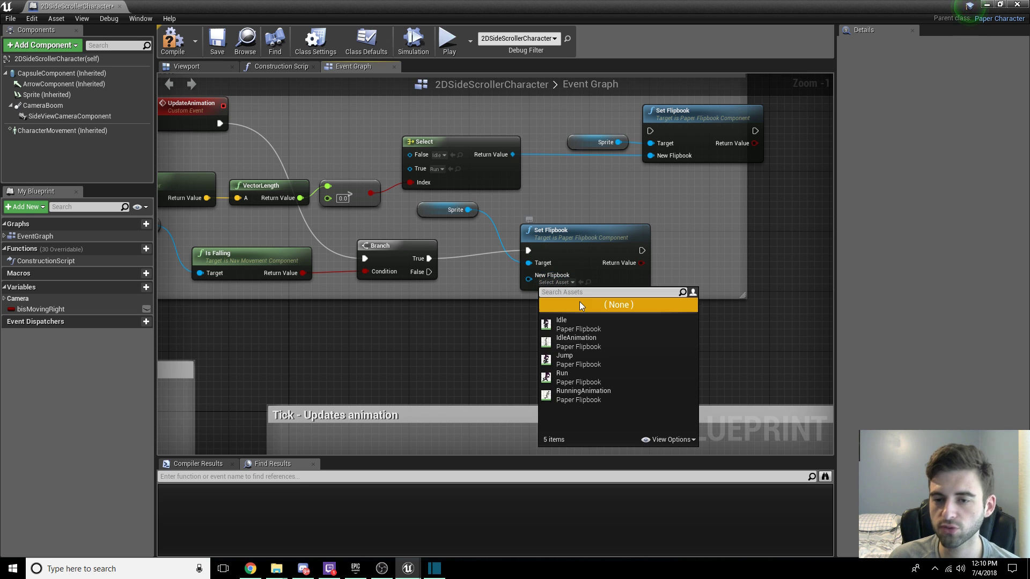
click(579, 358)
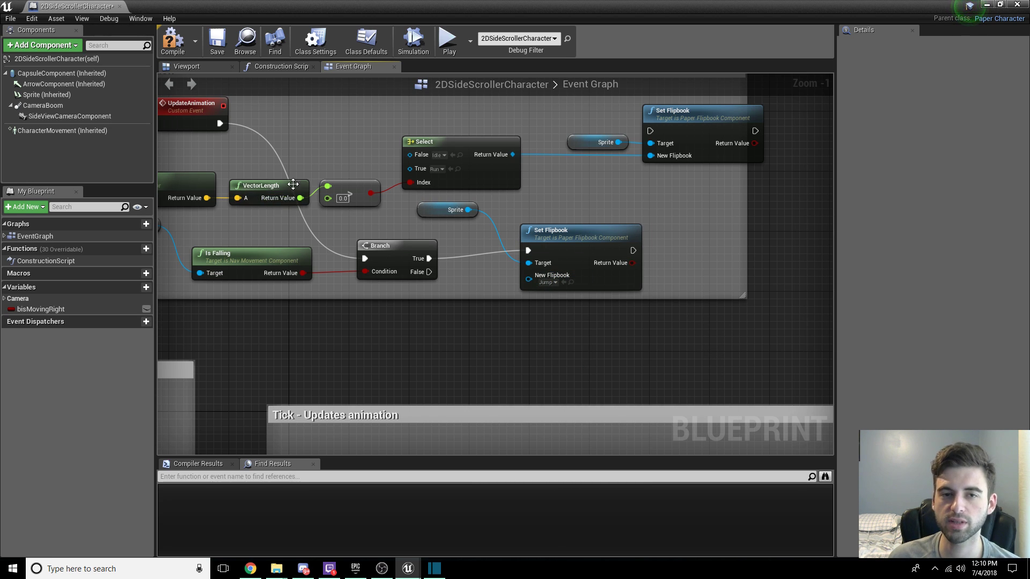
Step: Connect the Branch's False output to the original Set Flipbook node fed by the Idle/Run Select
scroll(293, 185, down, 1)
right_drag(266, 140, 294, 147)
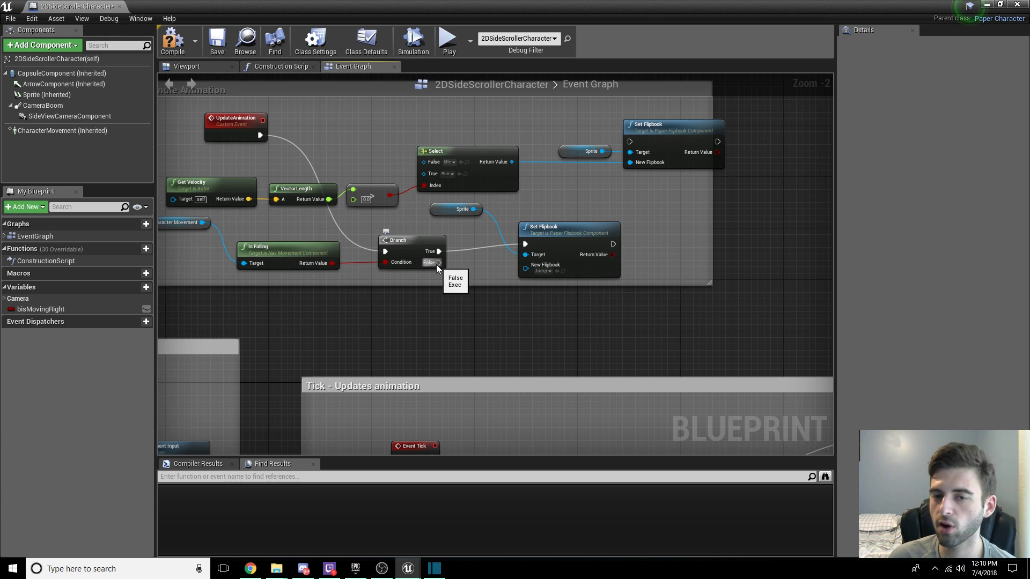
drag(439, 263, 630, 142)
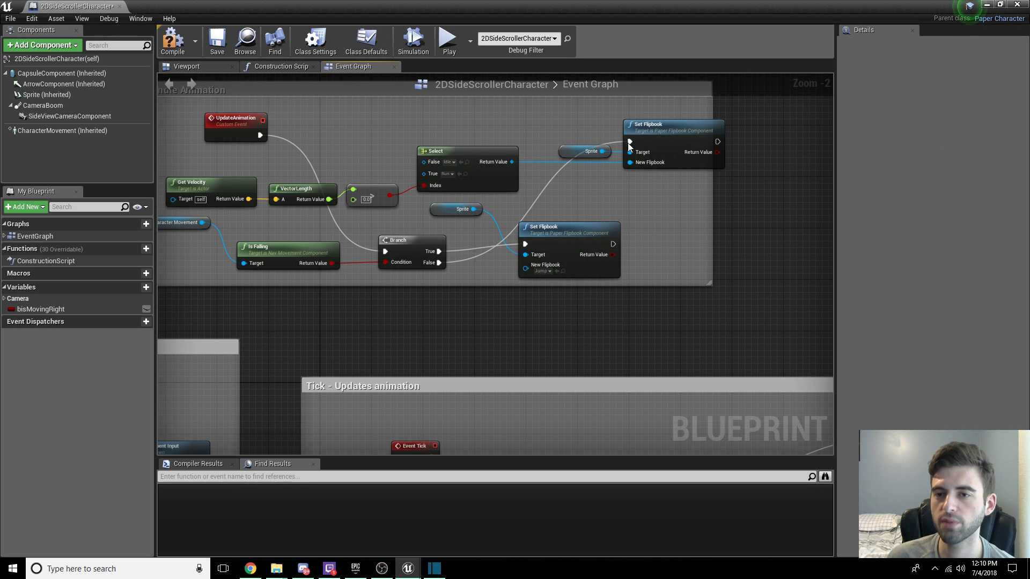
Step: Compile and save the 2DSideScrollerCharacter blueprint, and close its editor
click(173, 39)
click(217, 40)
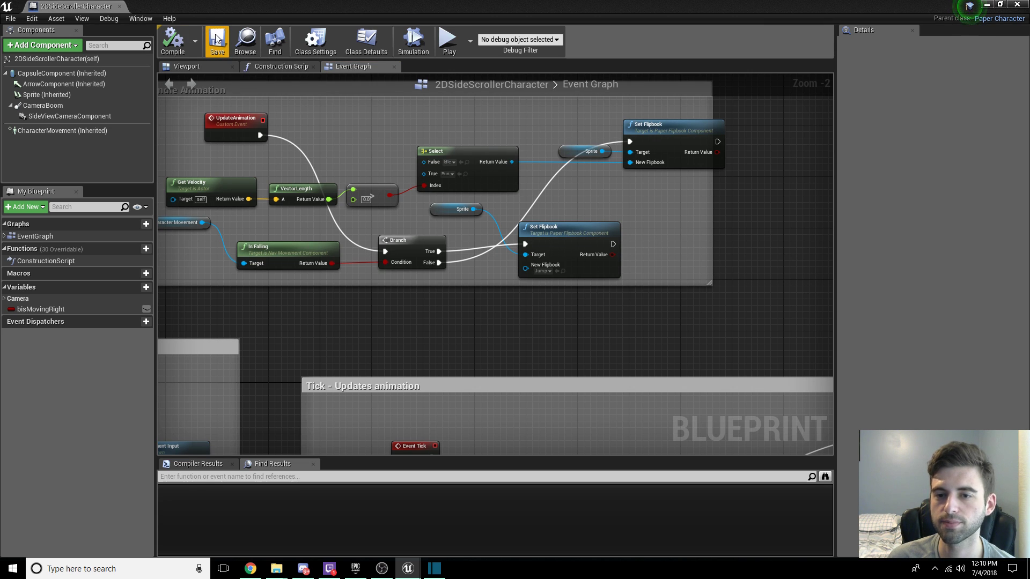
click(1016, 5)
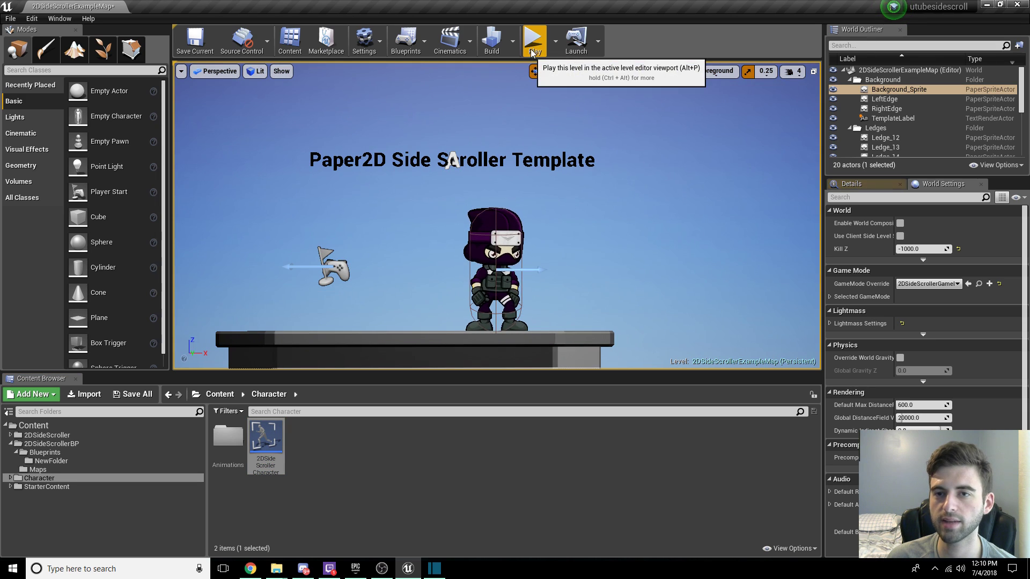
Step: Play the level and test the idle, run and jump animations by running both ways and jumping between the ledges
click(532, 51)
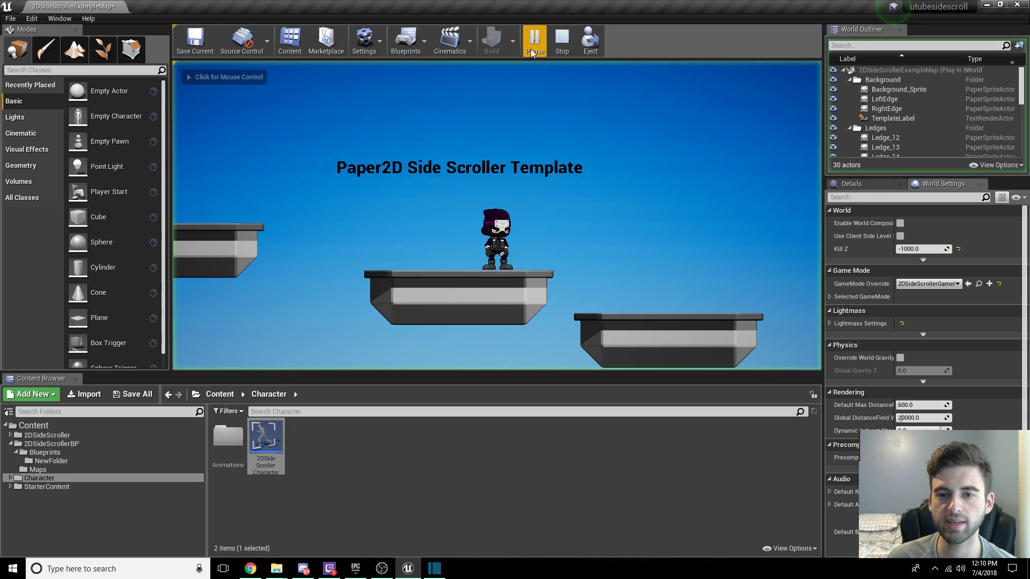
key(d)
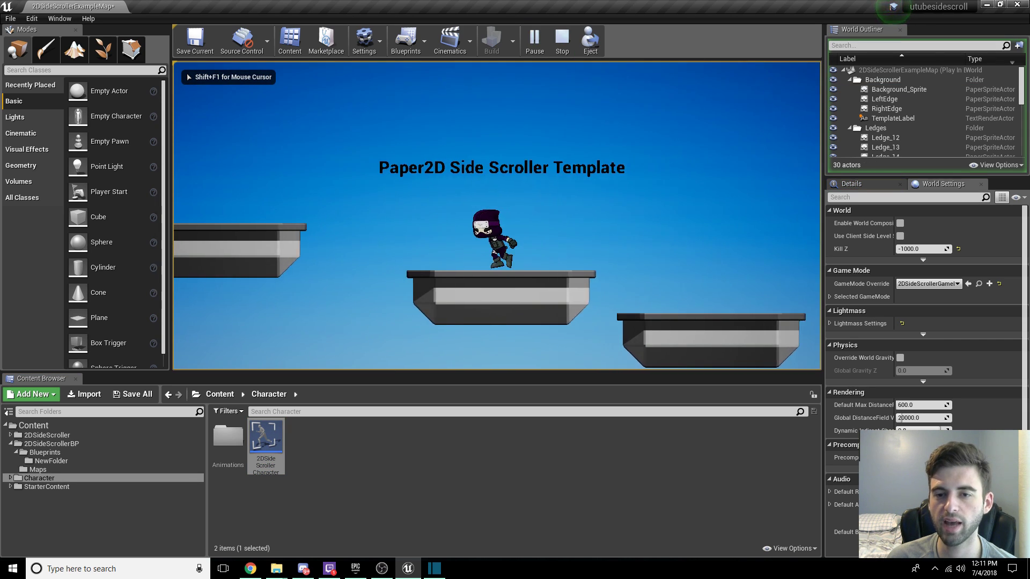
key(a)
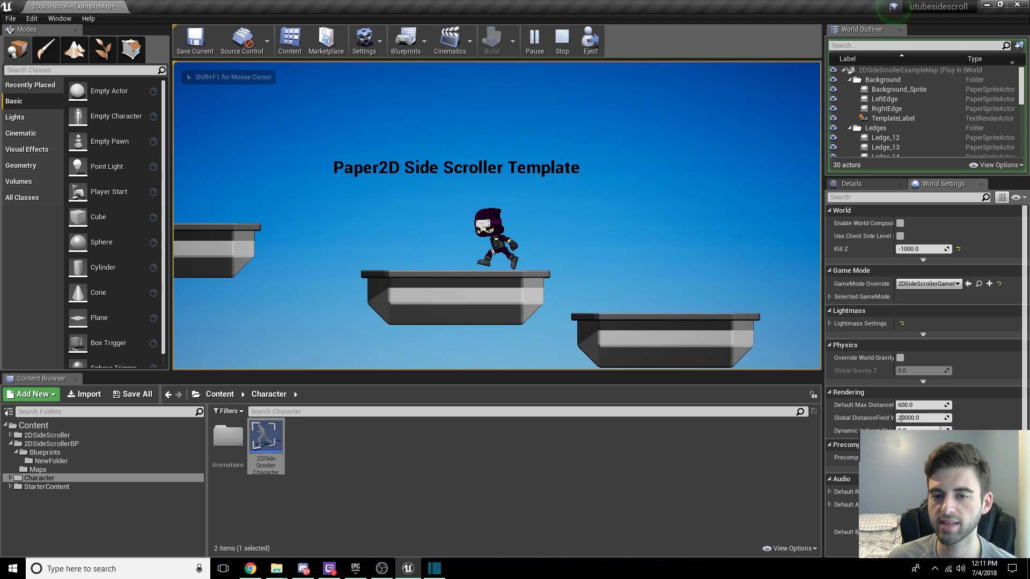
key(space)
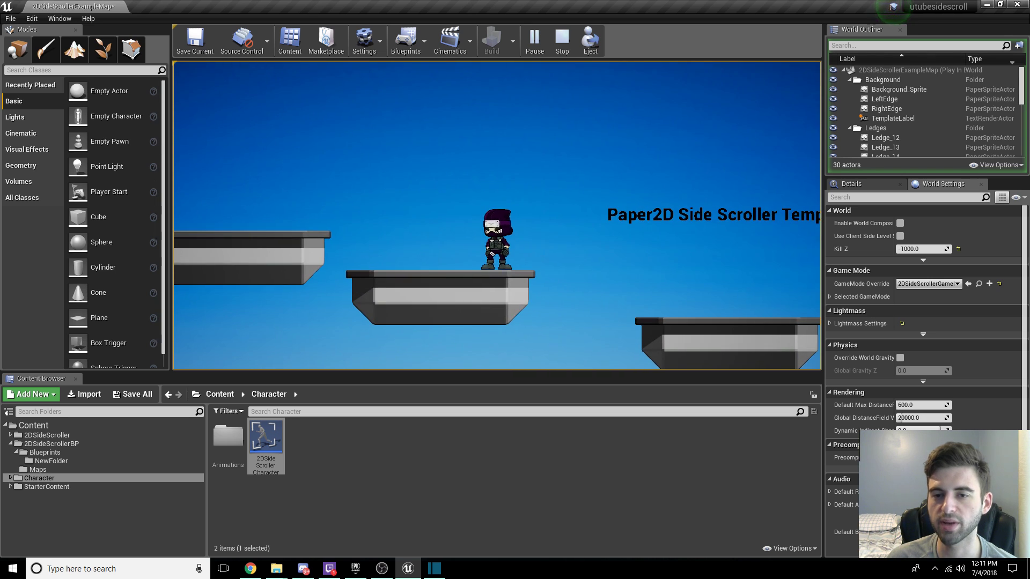
key(d)
key(space)
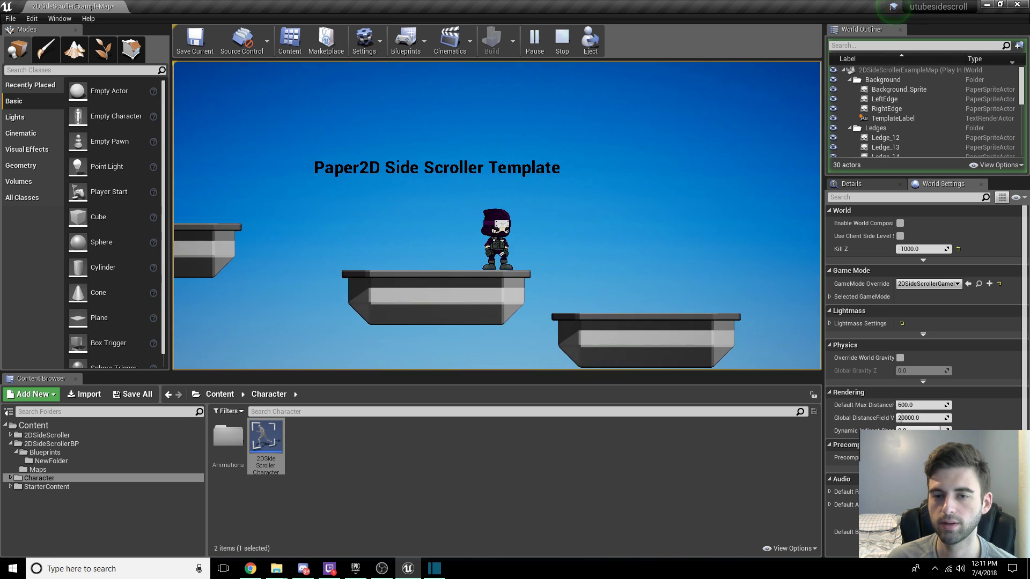
key(a)
key(space)
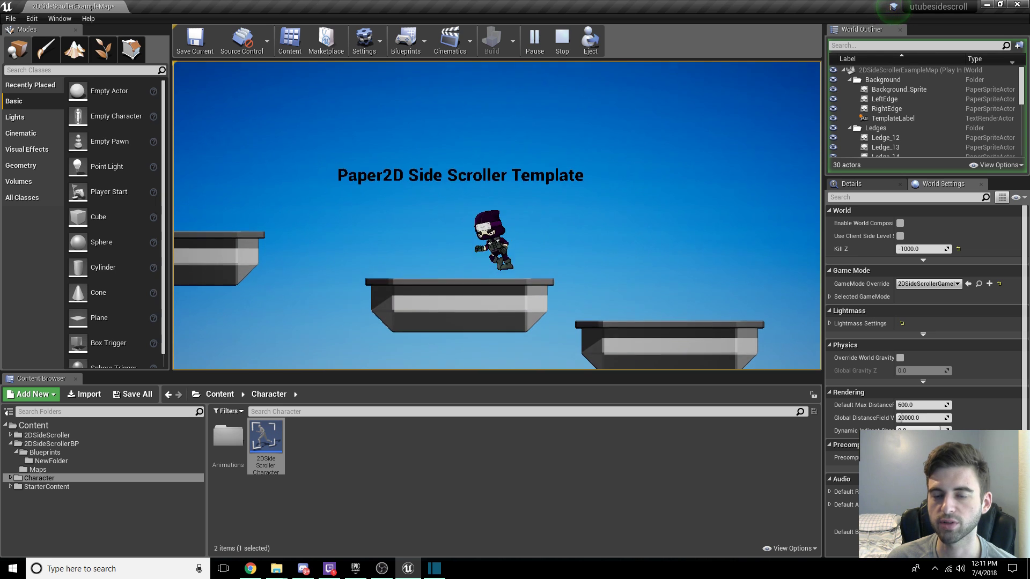
key(space)
key(a)
key(space)
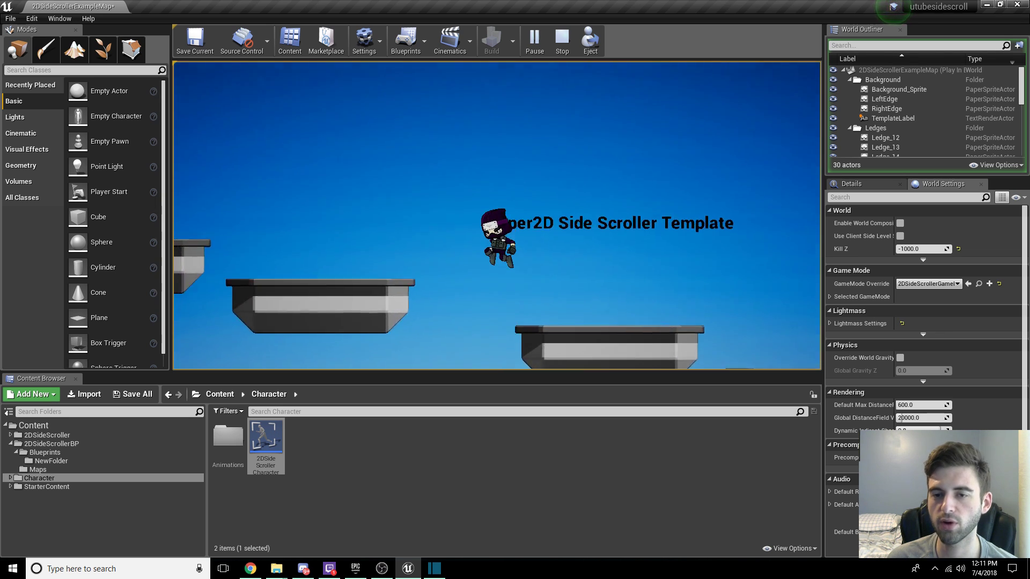
key(d)
key(space)
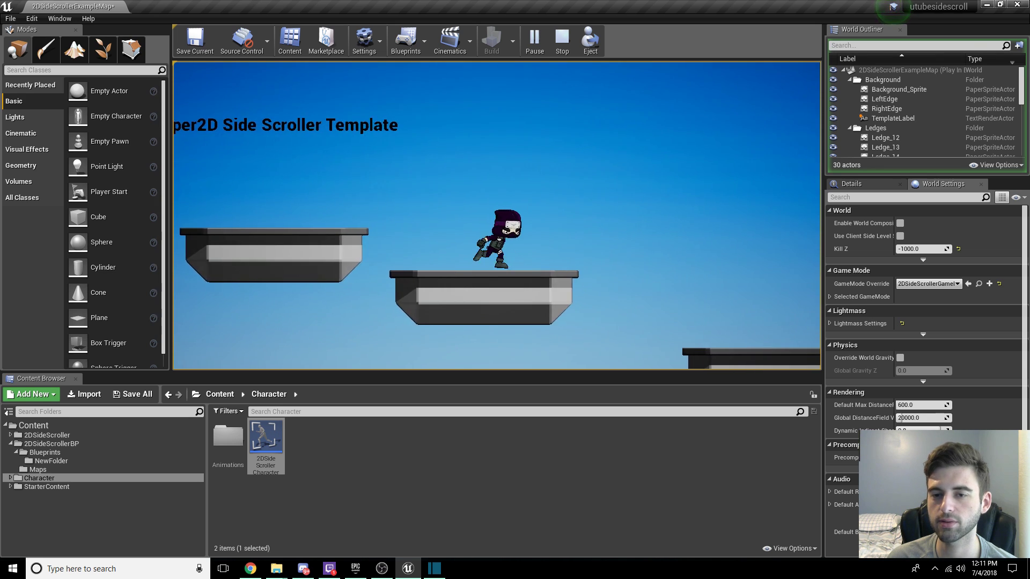
key(a)
key(space)
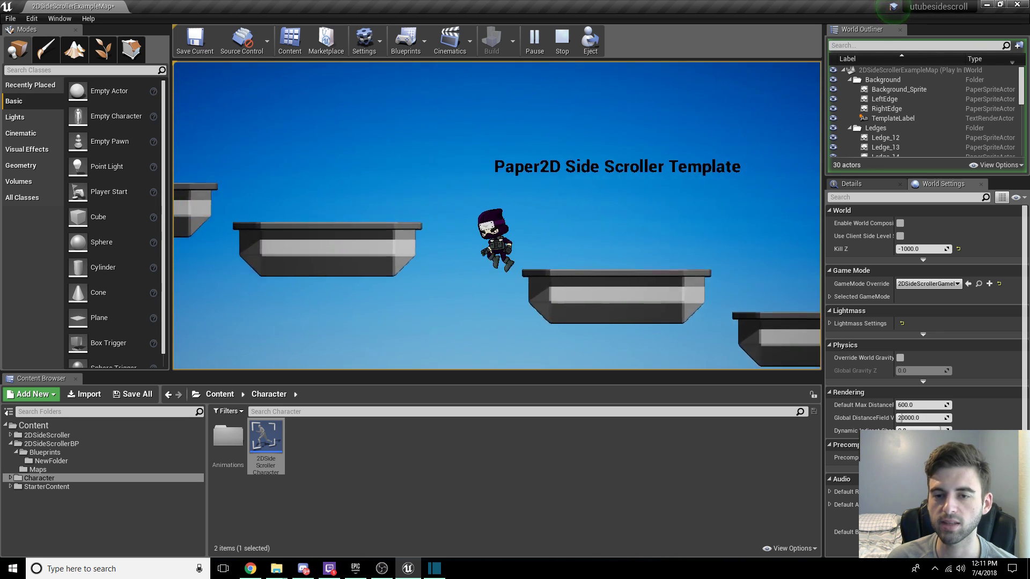
key(space)
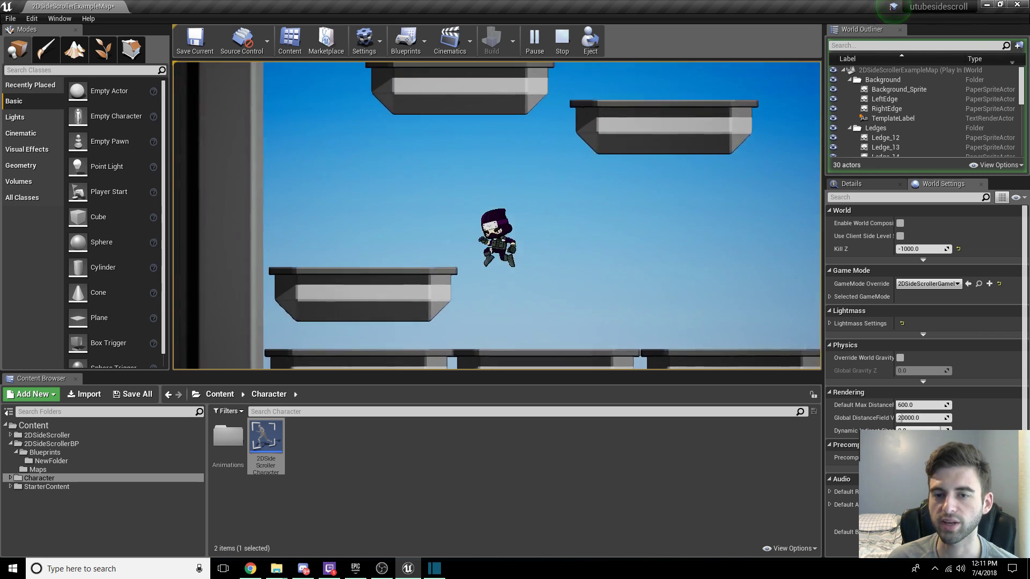